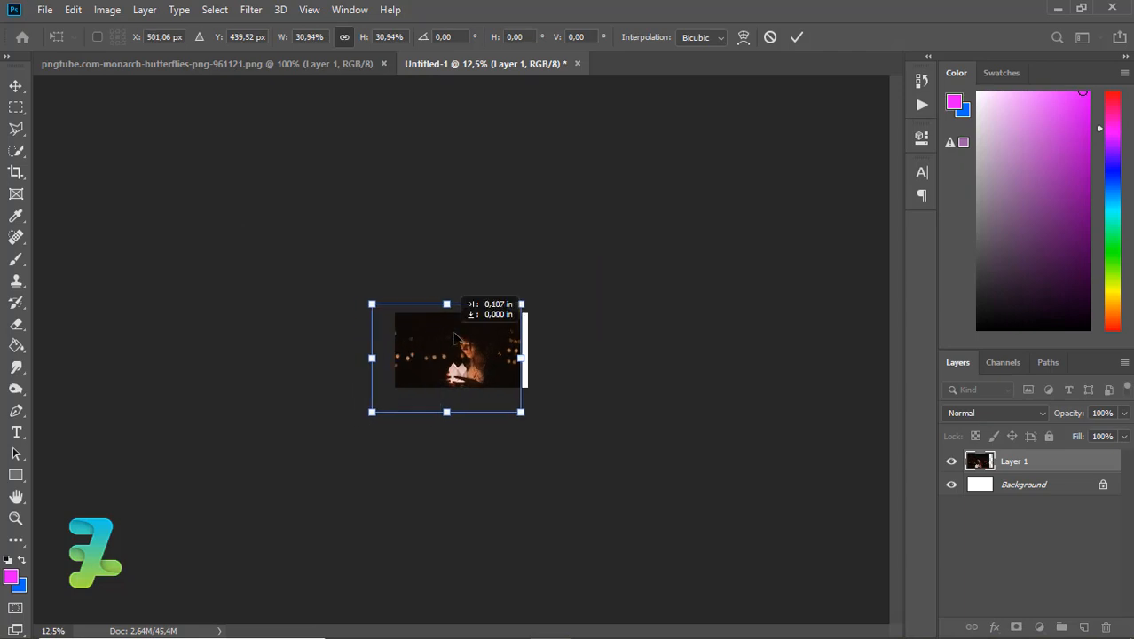
# Step: Scale the photo layer down proportionally from its lower-left corner so it still covers the canvas, and apply the transform
pyautogui.scroll(4, 461, 336)
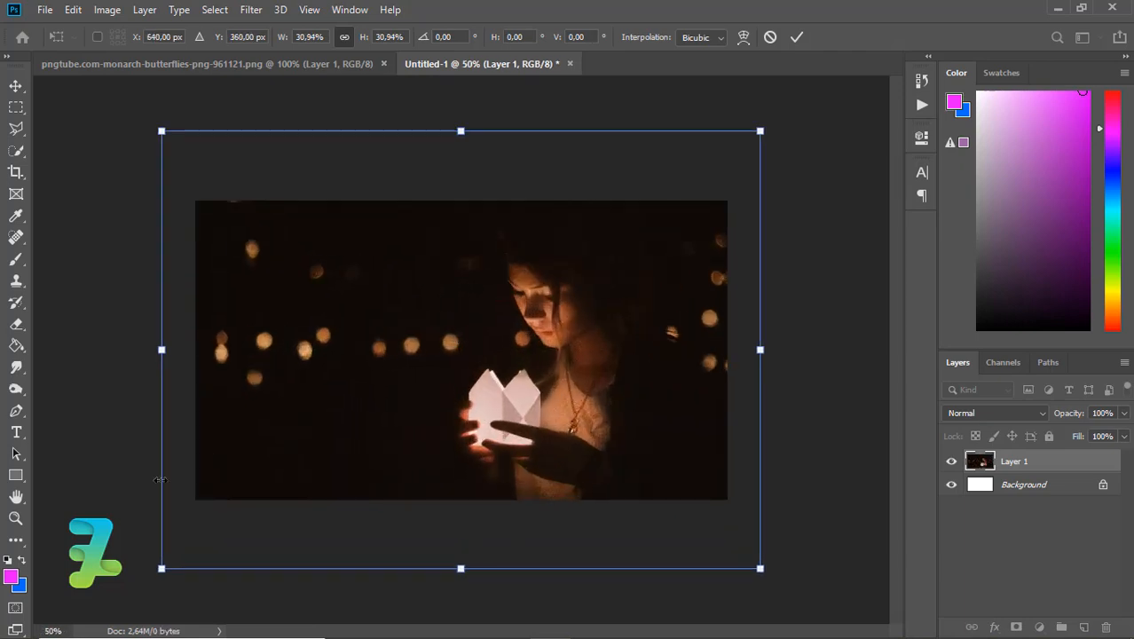
pyautogui.moveTo(161, 568); pyautogui.dragTo(193, 544)
pyautogui.press('Return')
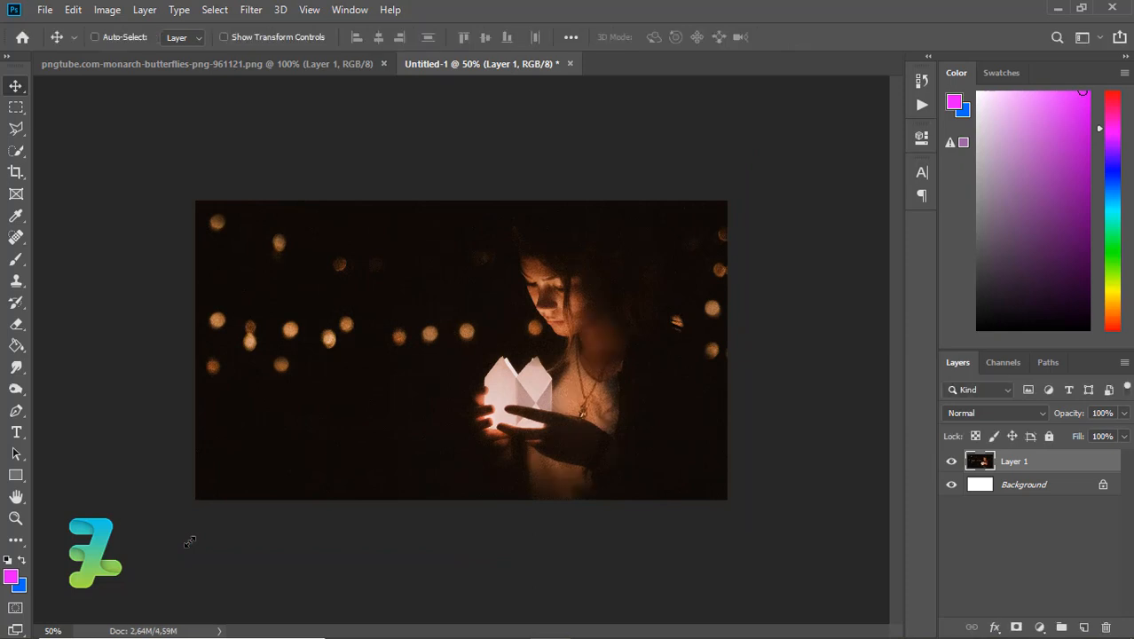
# Step: Add a Hue/Saturation adjustment layer with hue -155 and saturation +4, and set its layer opacity to 82%
pyautogui.click(1039, 628)
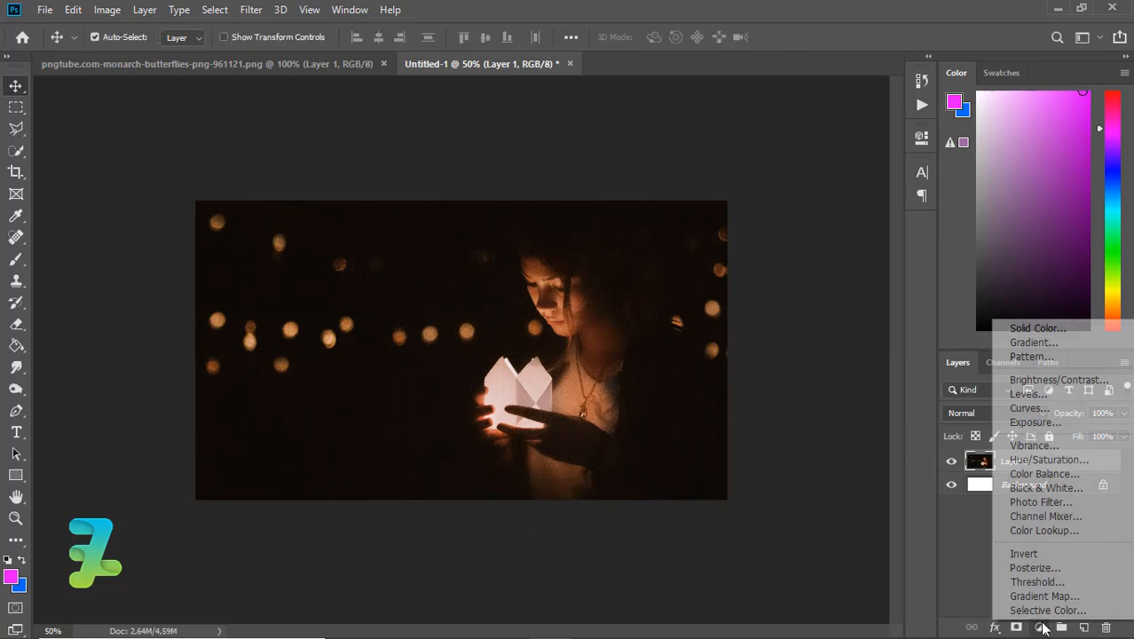
pyautogui.click(1050, 461)
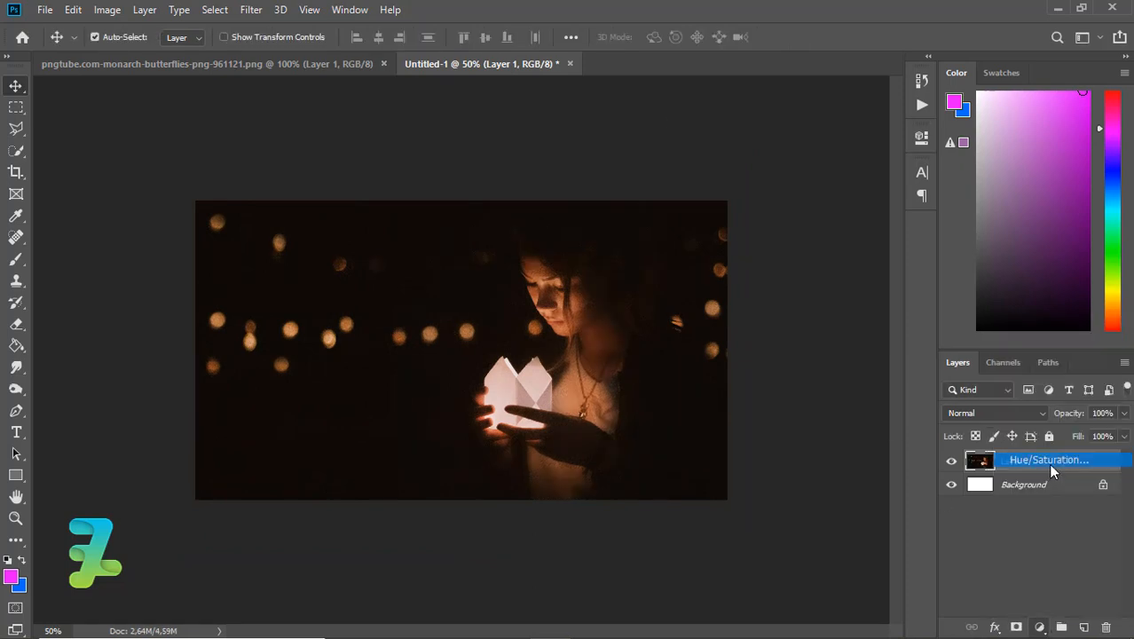
pyautogui.moveTo(778, 252); pyautogui.dragTo(820, 251)
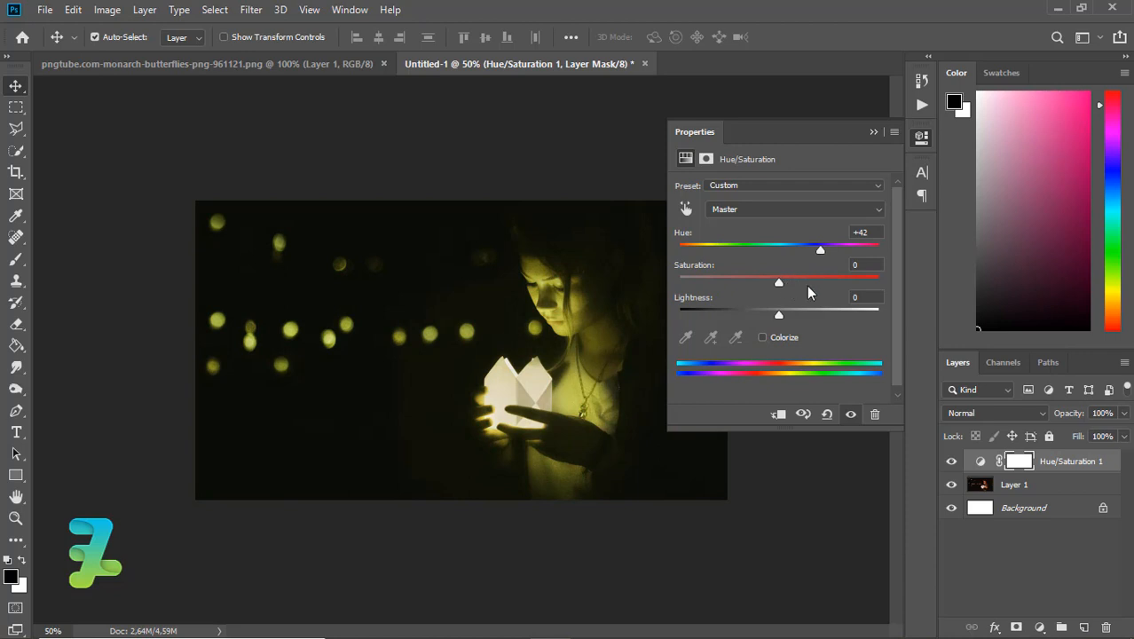
pyautogui.moveTo(781, 284)
pyautogui.mouseDown()
pyautogui.moveTo(813, 286)
pyautogui.moveTo(766, 284)
pyautogui.mouseUp()
pyautogui.moveTo(840, 255); pyautogui.dragTo(692, 268)
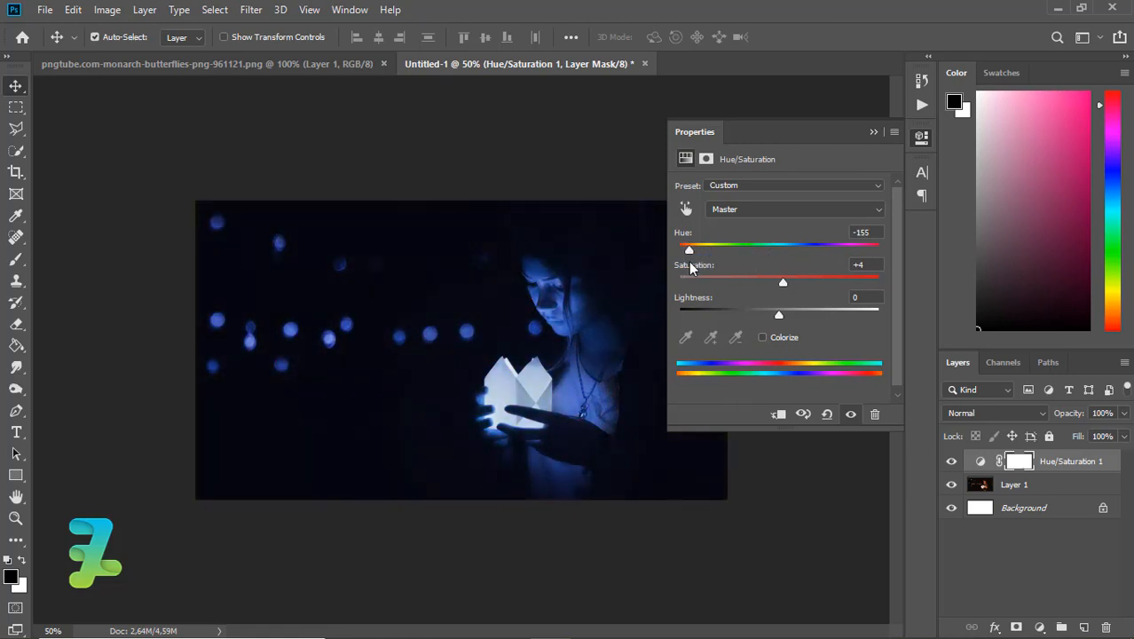
pyautogui.click(874, 131)
pyautogui.click(1123, 436)
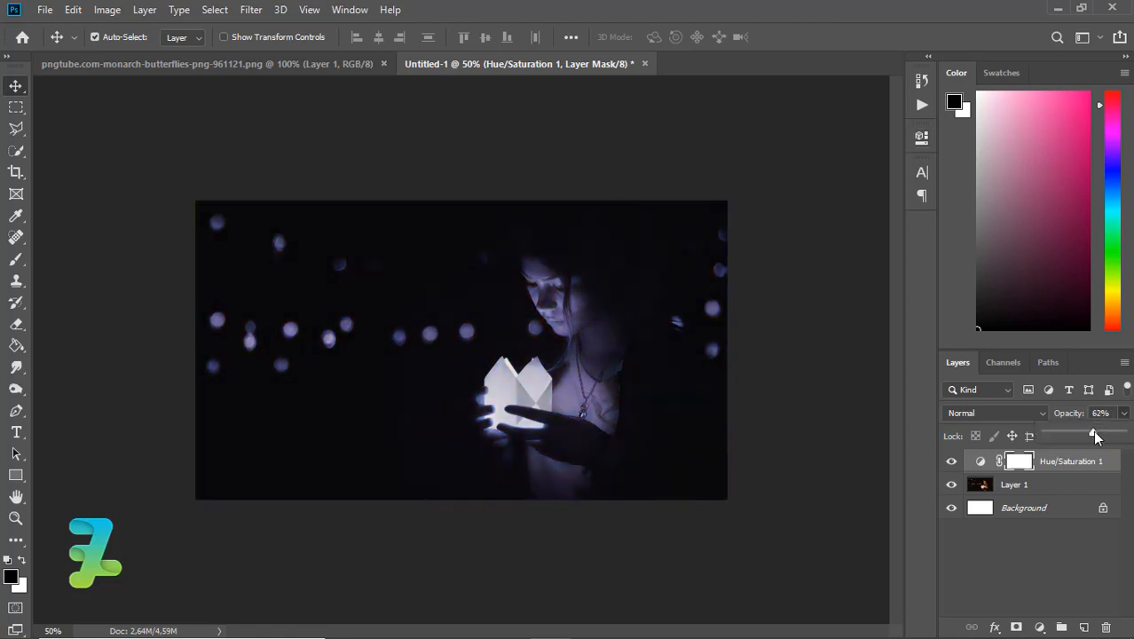
# Step: Switch to the monarch butterflies PNG document and float it in its own window over the lantern photo
pyautogui.click(16, 122)
pyautogui.hotkey('ctrl', '+')
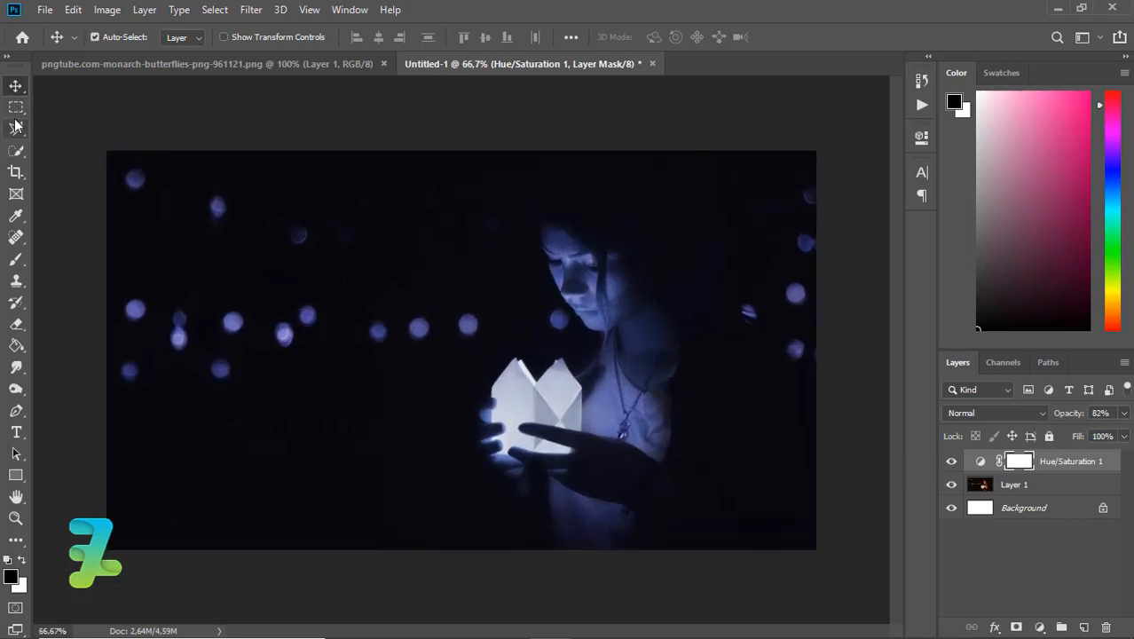
pyautogui.click(107, 63)
pyautogui.rightClick(106, 63)
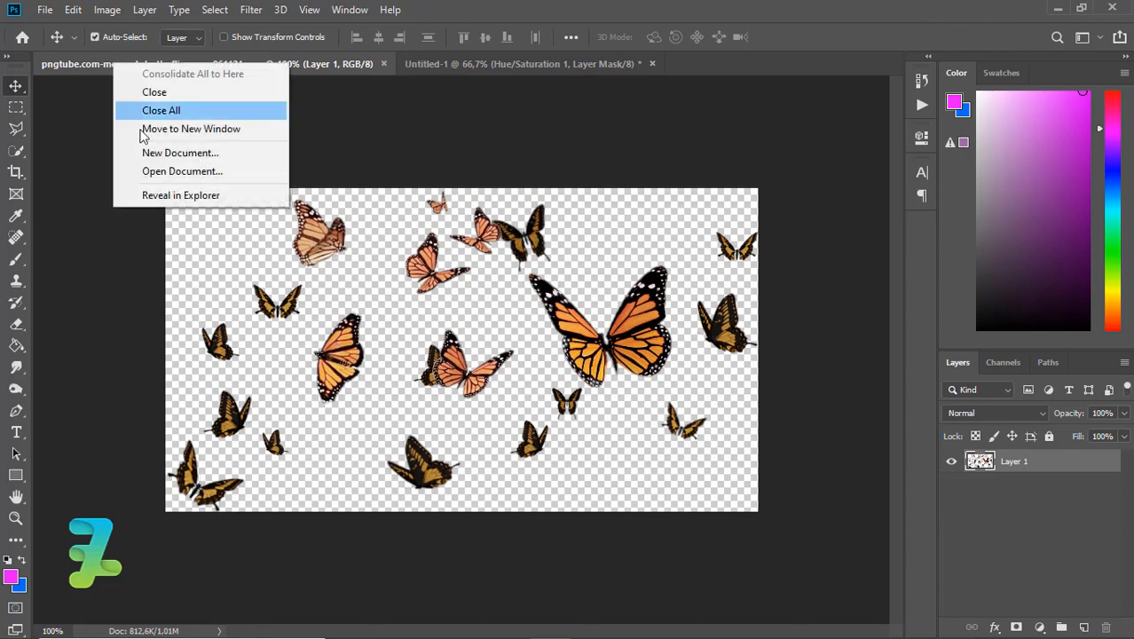
pyautogui.click(151, 91)
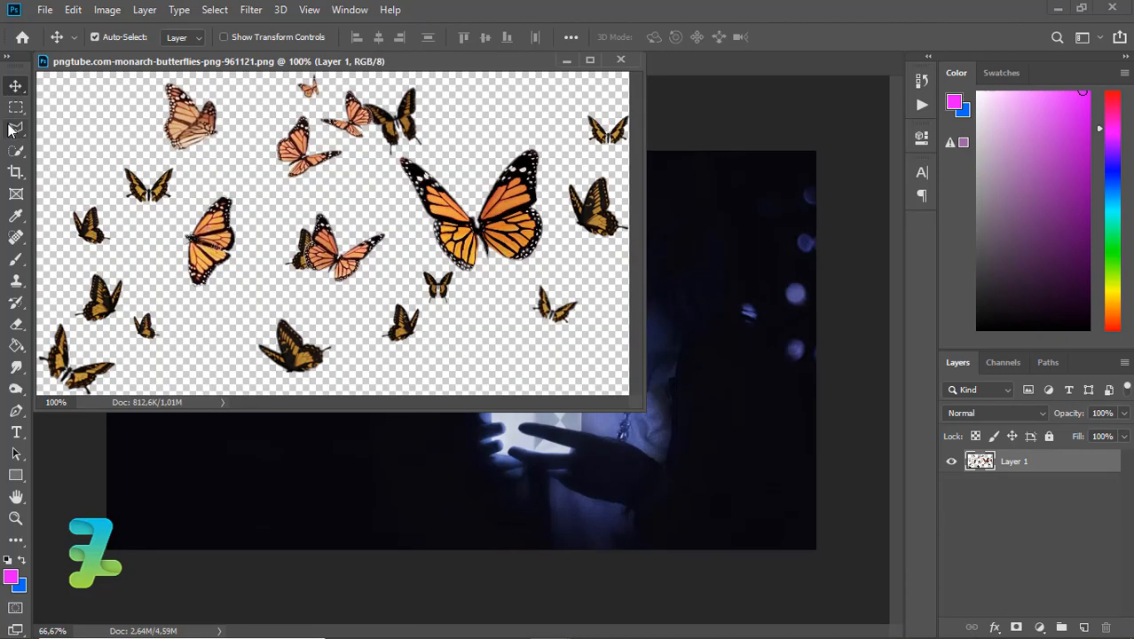
# Step: Select the small dark butterfly near the sheet's lower middle with the Polygonal Lasso and copy it onto the lantern's top in the photo
pyautogui.click(13, 129)
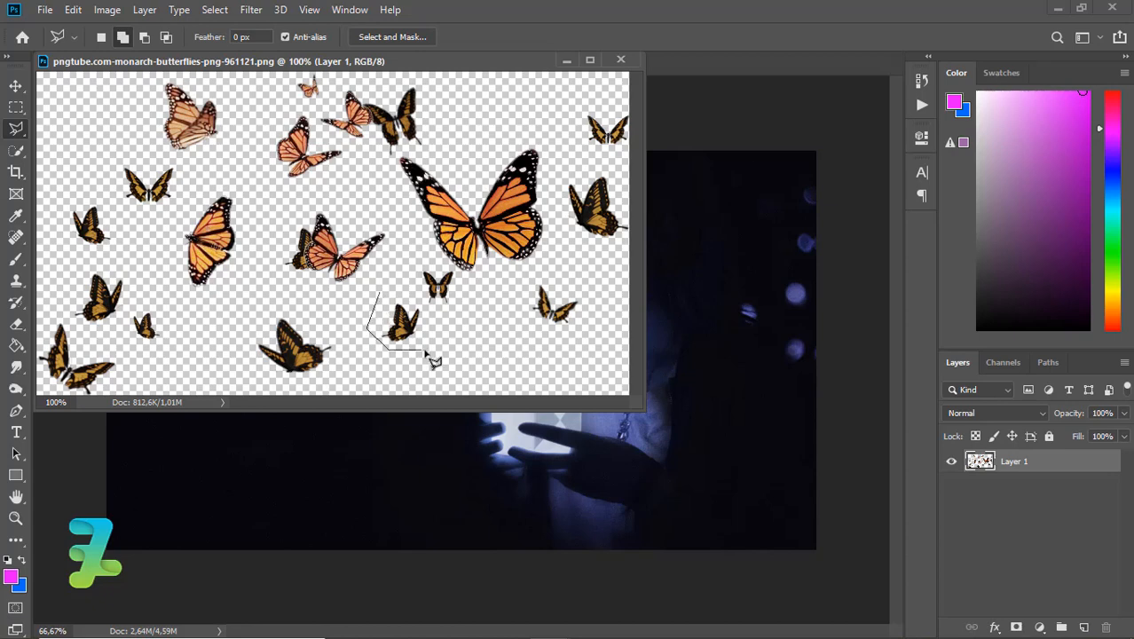
pyautogui.moveTo(441, 324)
pyautogui.mouseDown()
pyautogui.moveTo(382, 301)
pyautogui.moveTo(484, 346)
pyautogui.moveTo(695, 364)
pyautogui.mouseUp()
pyautogui.press('v')
pyautogui.moveTo(432, 62); pyautogui.dragTo(285, 105)
pyautogui.moveTo(701, 355); pyautogui.dragTo(548, 369)
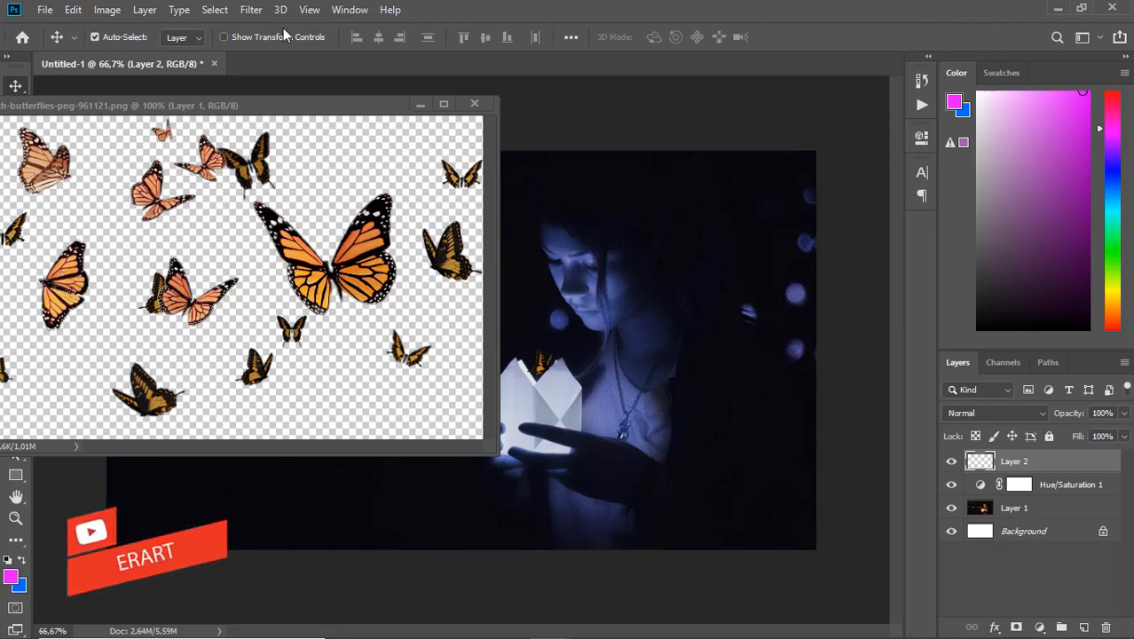
# Step: Outline the small dark butterfly near the sheet's left edge with the Polygonal Lasso and copy the selection into the lantern photo
pyautogui.moveTo(229, 99); pyautogui.dragTo(291, 88)
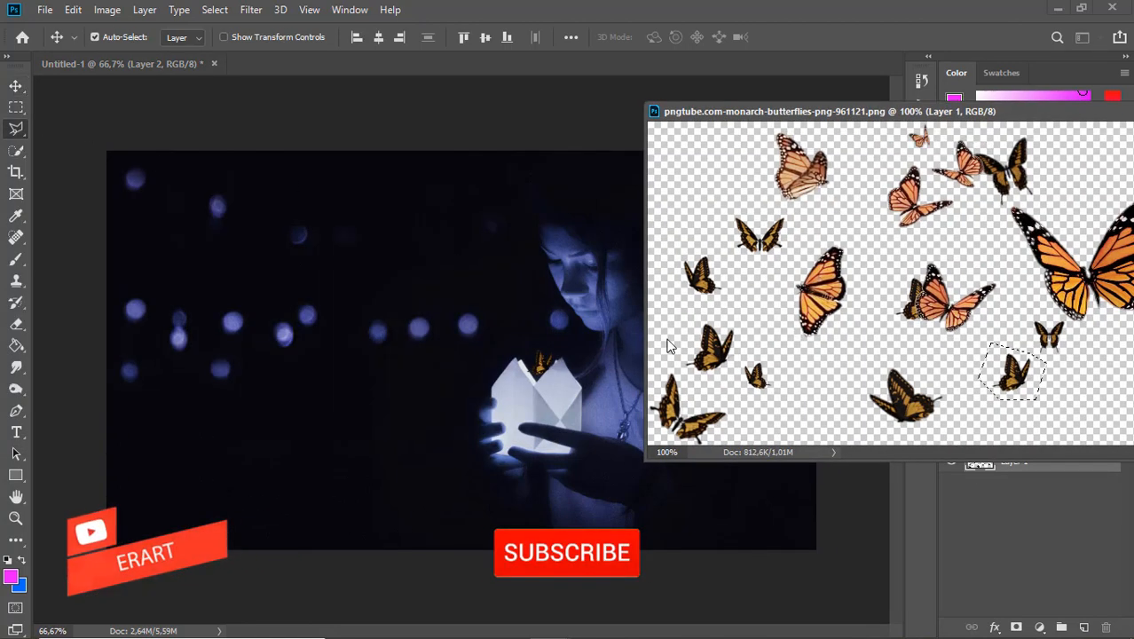
pyautogui.click(674, 259)
pyautogui.click(684, 300)
pyautogui.click(710, 301)
pyautogui.click(735, 294)
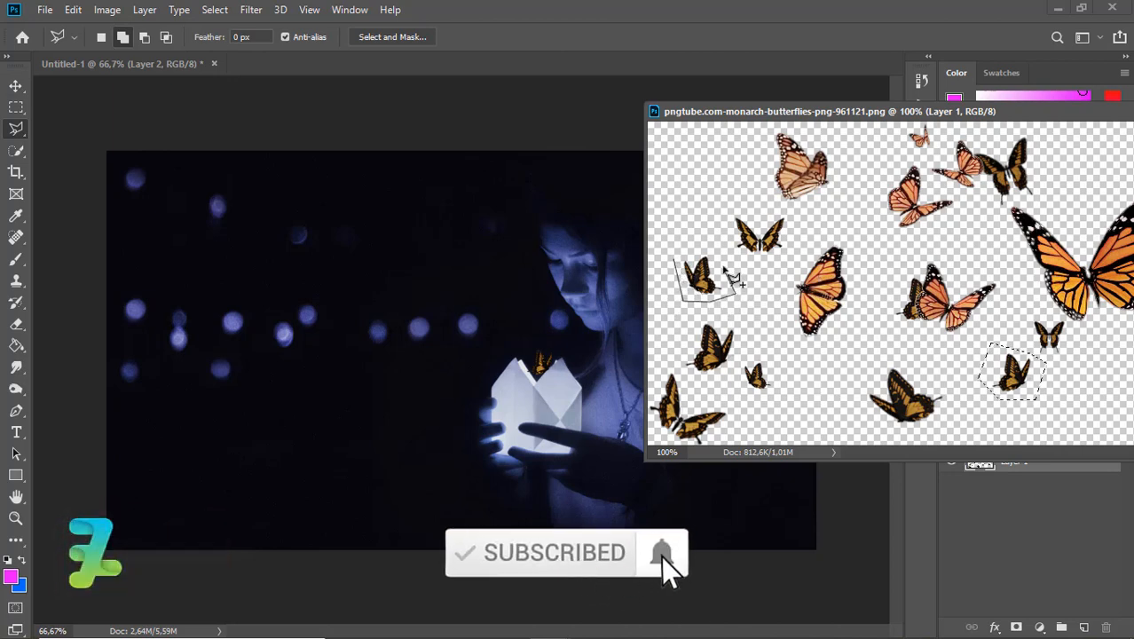
pyautogui.click(674, 260)
pyautogui.click(15, 87)
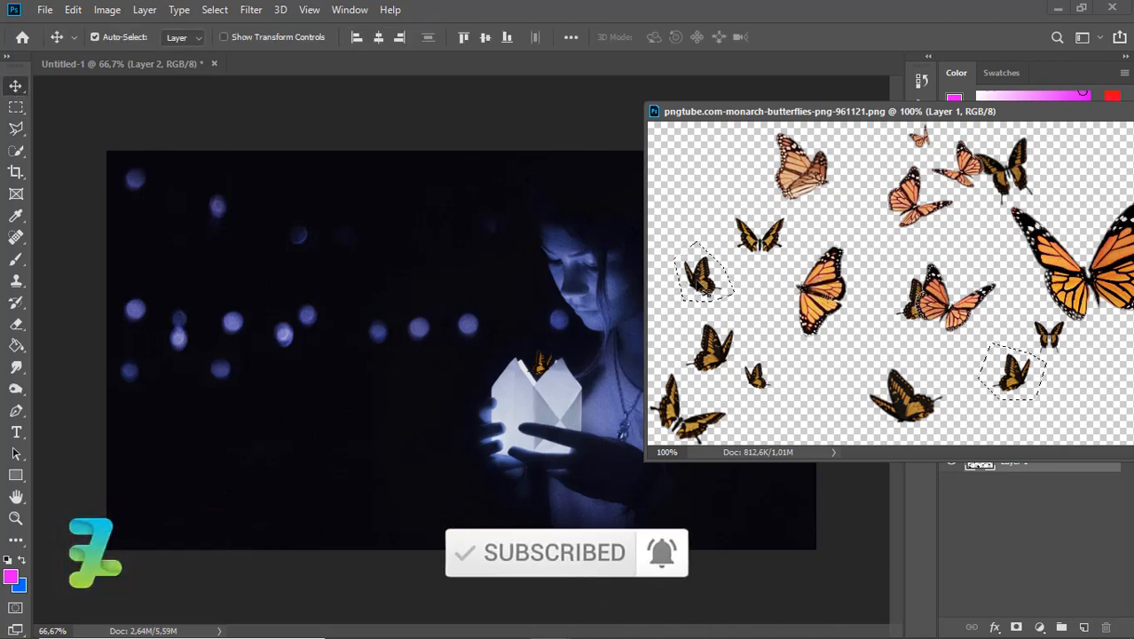
pyautogui.moveTo(695, 282)
pyautogui.mouseDown()
pyautogui.moveTo(524, 287)
pyautogui.moveTo(531, 299)
pyautogui.moveTo(197, 335)
pyautogui.moveTo(289, 277)
pyautogui.mouseUp()
# Step: Remove the extra butterfly copy beside the lantern and move the remaining one just above the butterfly on the lantern
pyautogui.press('m')
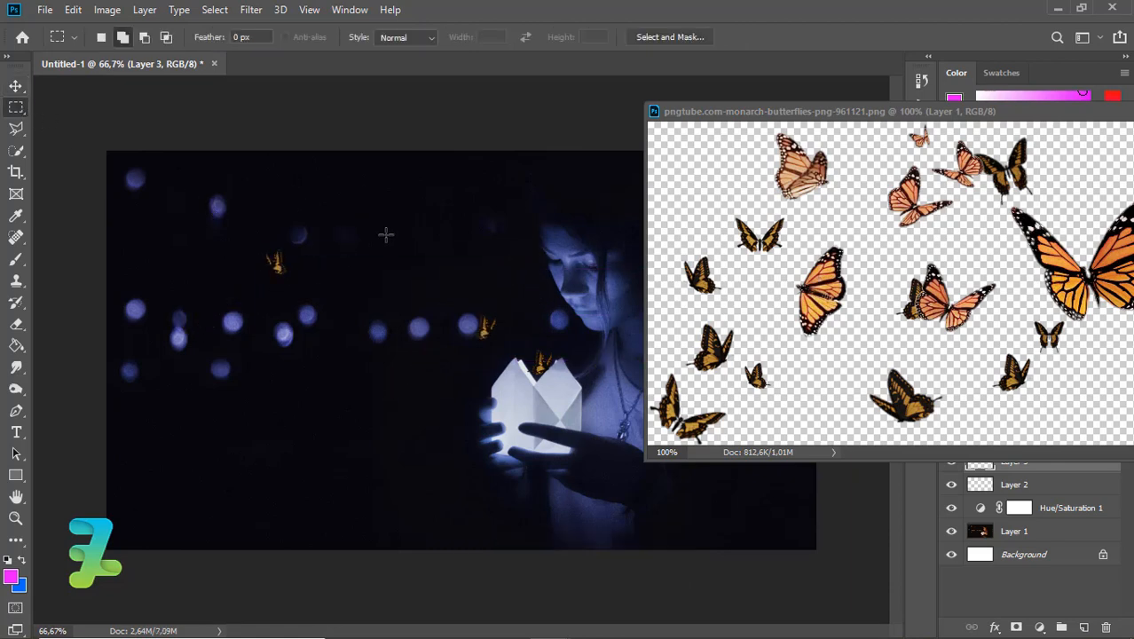
pyautogui.moveTo(515, 361); pyautogui.dragTo(429, 286)
pyautogui.click(17, 88)
pyautogui.moveTo(279, 266); pyautogui.dragTo(518, 339)
# Step: Lasso the larger dark butterfly at the sheet's bottom centre, copy it into the photo in front of the face, and deselect it
pyautogui.click(16, 129)
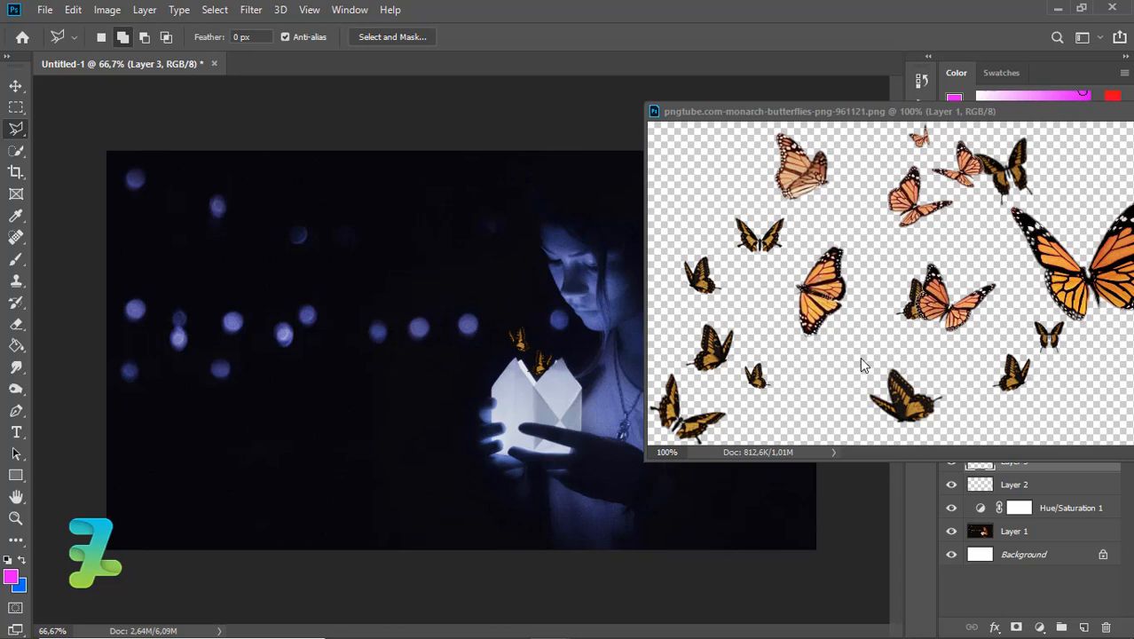
pyautogui.click(854, 415)
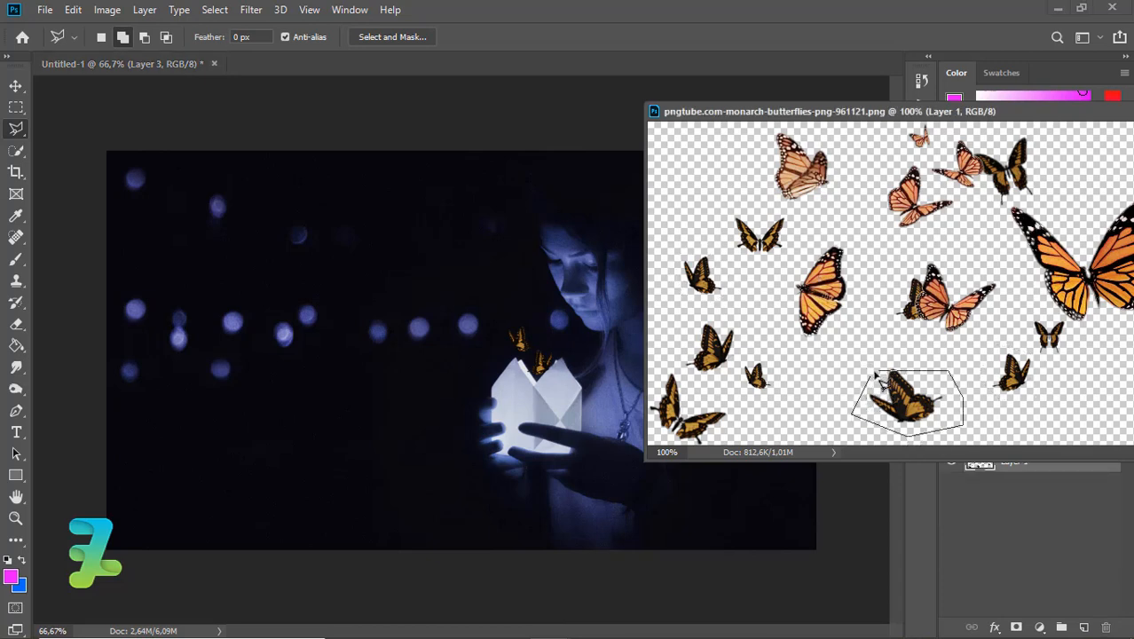
pyautogui.click(875, 363)
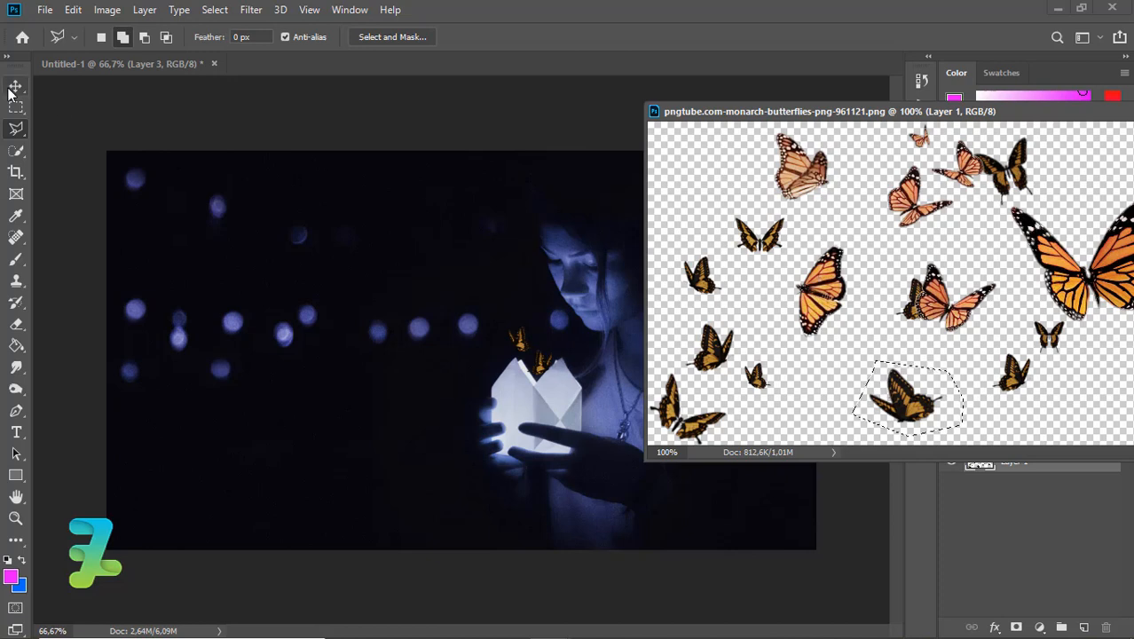
pyautogui.press('v')
pyautogui.moveTo(909, 402); pyautogui.dragTo(557, 323)
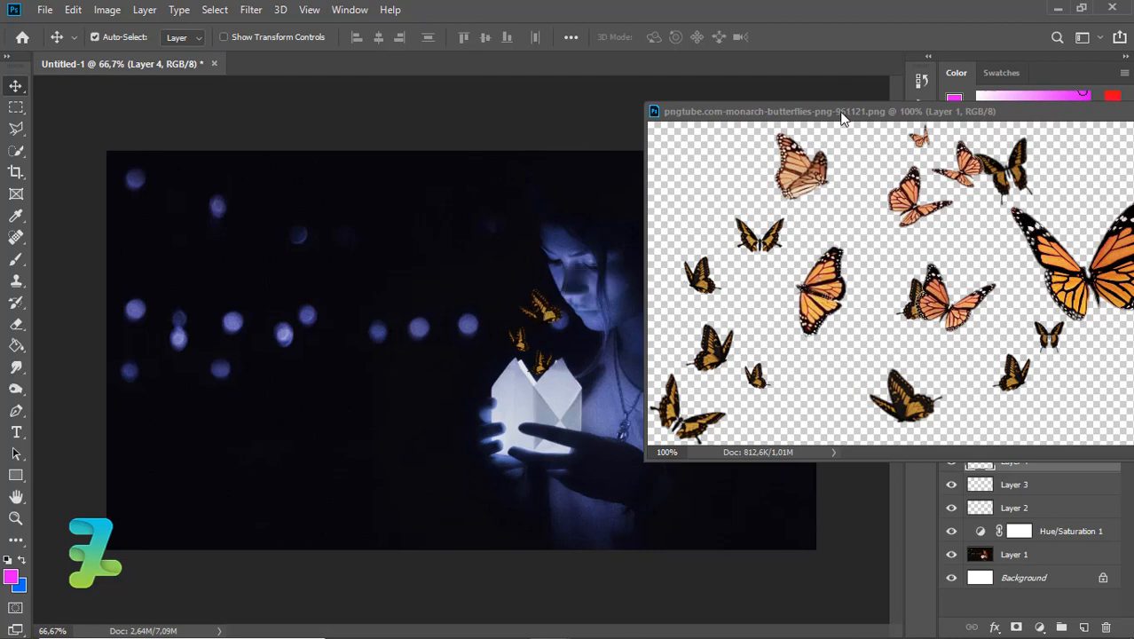
pyautogui.moveTo(843, 118)
pyautogui.mouseDown()
pyautogui.moveTo(631, 114)
pyautogui.moveTo(328, 142)
pyautogui.moveTo(34, 117)
pyautogui.mouseUp()
pyautogui.hotkey('ctrl', 'd')
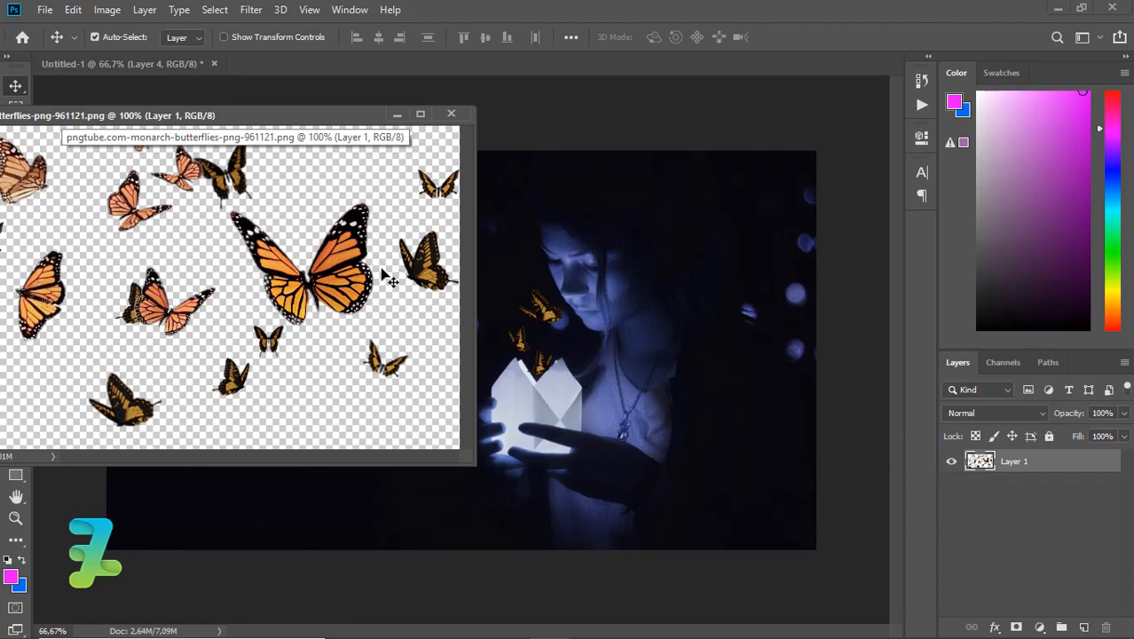
# Step: Lasso the small butterfly in the sheet's lower-right area, copy it into the photo, and clear the selection
pyautogui.moveTo(48, 116); pyautogui.dragTo(318, 224)
pyautogui.click(18, 131)
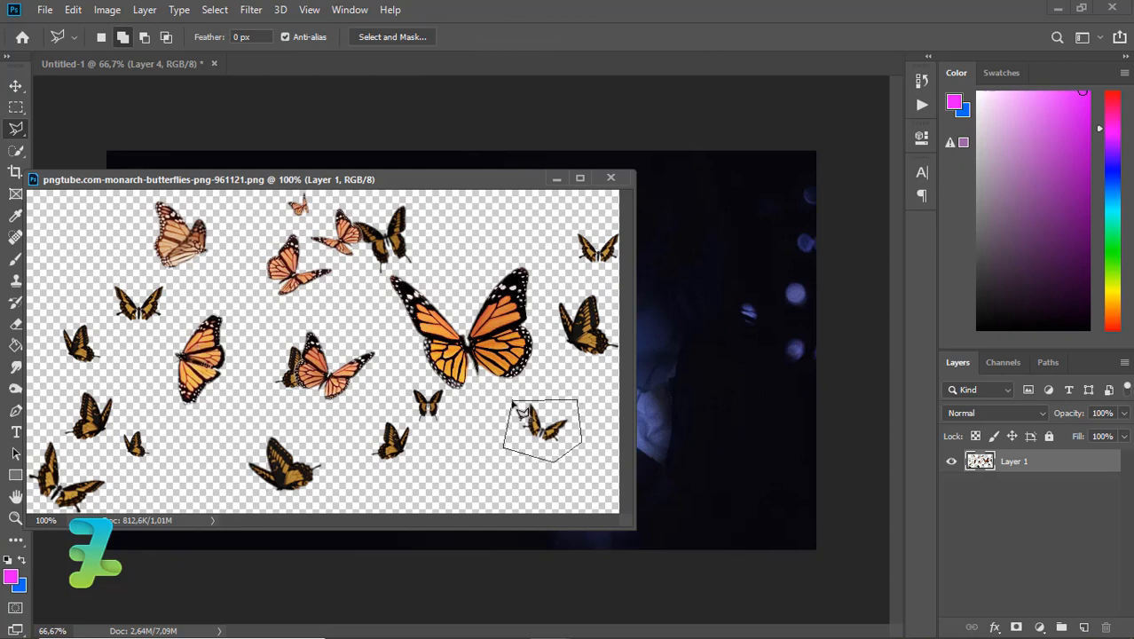
pyautogui.moveTo(521, 411)
pyautogui.mouseDown()
pyautogui.moveTo(666, 385)
pyautogui.moveTo(740, 339)
pyautogui.mouseUp()
pyautogui.click(16, 85)
pyautogui.moveTo(485, 191); pyautogui.dragTo(480, 235)
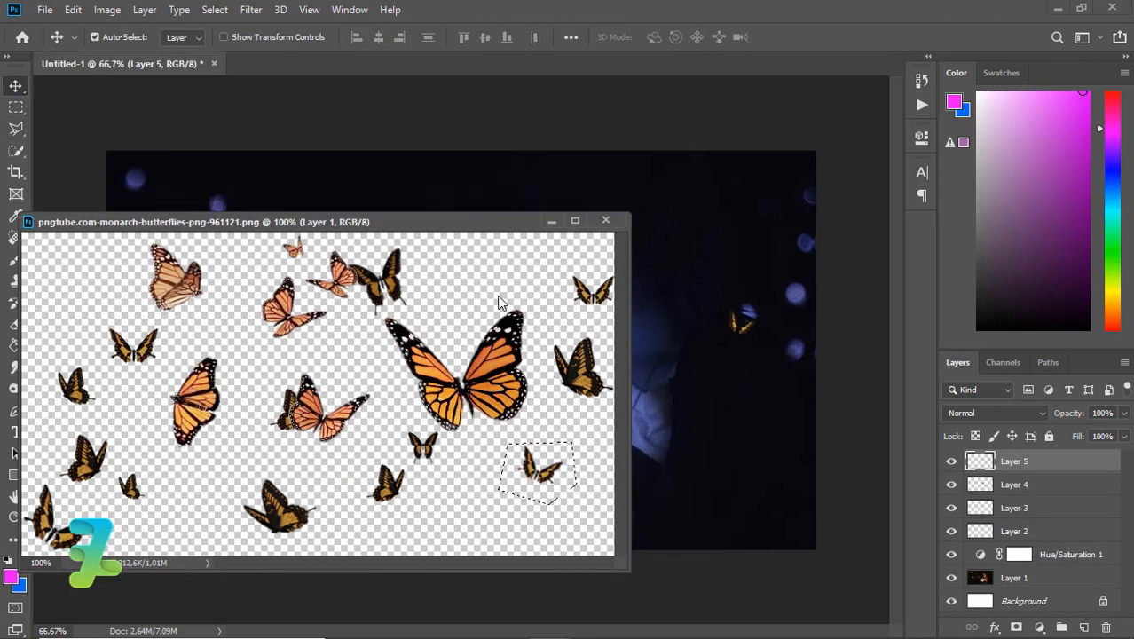
pyautogui.moveTo(499, 298)
pyautogui.mouseDown()
pyautogui.moveTo(513, 406)
pyautogui.moveTo(502, 334)
pyautogui.moveTo(471, 405)
pyautogui.mouseUp()
pyautogui.hotkey('ctrl', 'd')
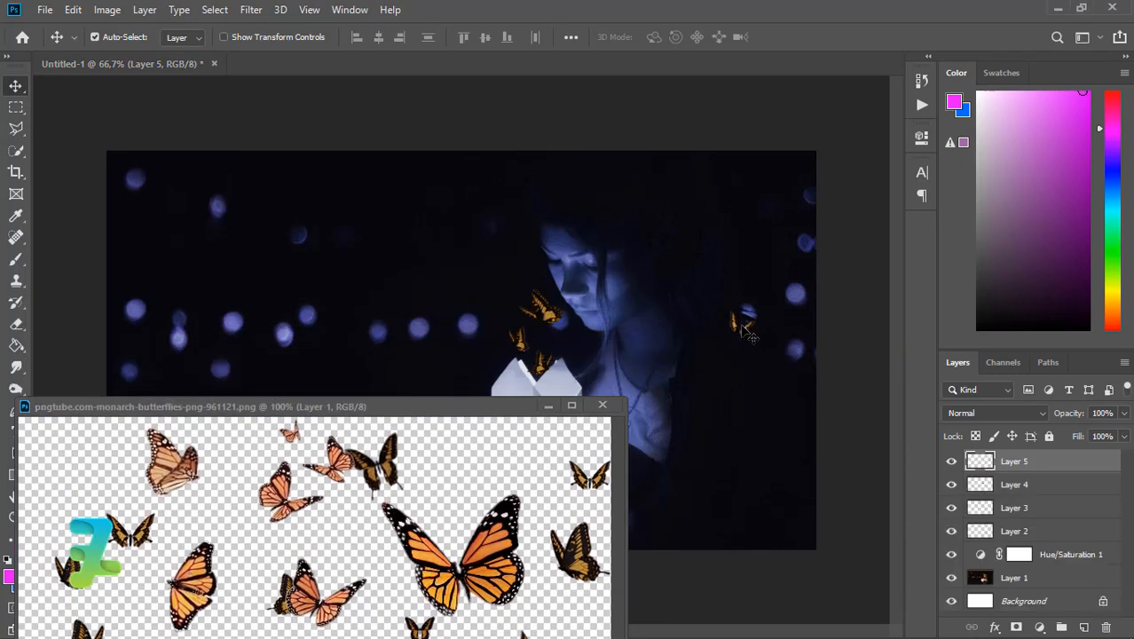
# Step: Move the newest butterfly to the upper left of the face and shift the larger one slightly up and left
pyautogui.moveTo(745, 330); pyautogui.dragTo(453, 270)
pyautogui.keyDown('ctrl'); pyautogui.click(546, 314); pyautogui.keyUp('ctrl')
pyautogui.moveTo(546, 315); pyautogui.dragTo(530, 303)
# Step: Lasso the dark butterfly at the sheet's right edge and copy it into the left part of the photo
pyautogui.moveTo(416, 410); pyautogui.dragTo(719, 206)
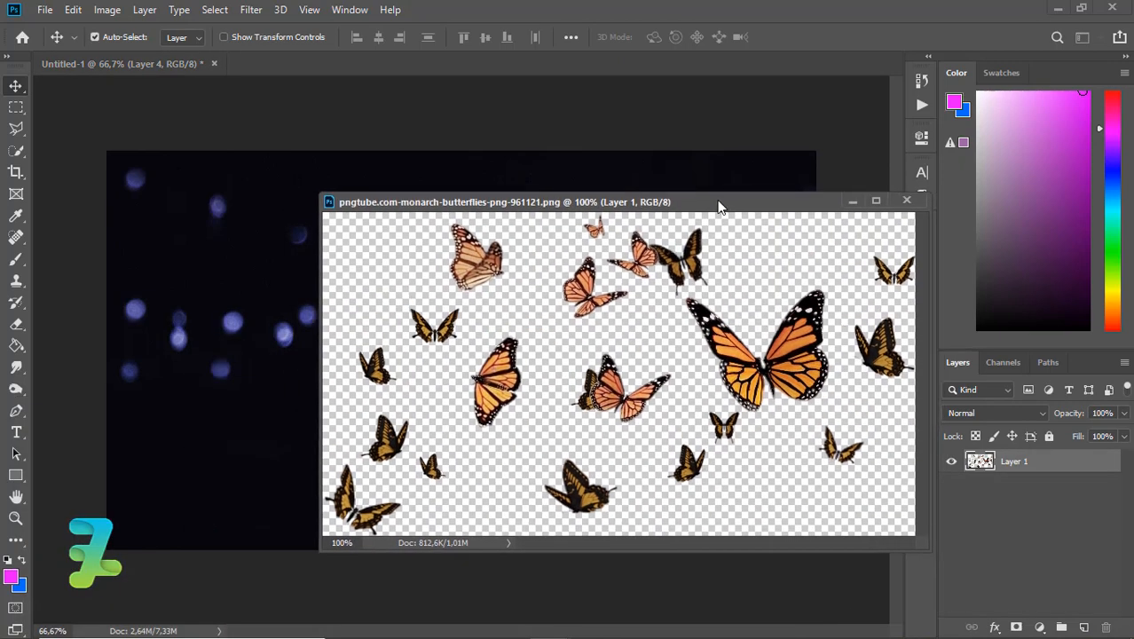
pyautogui.click(16, 128)
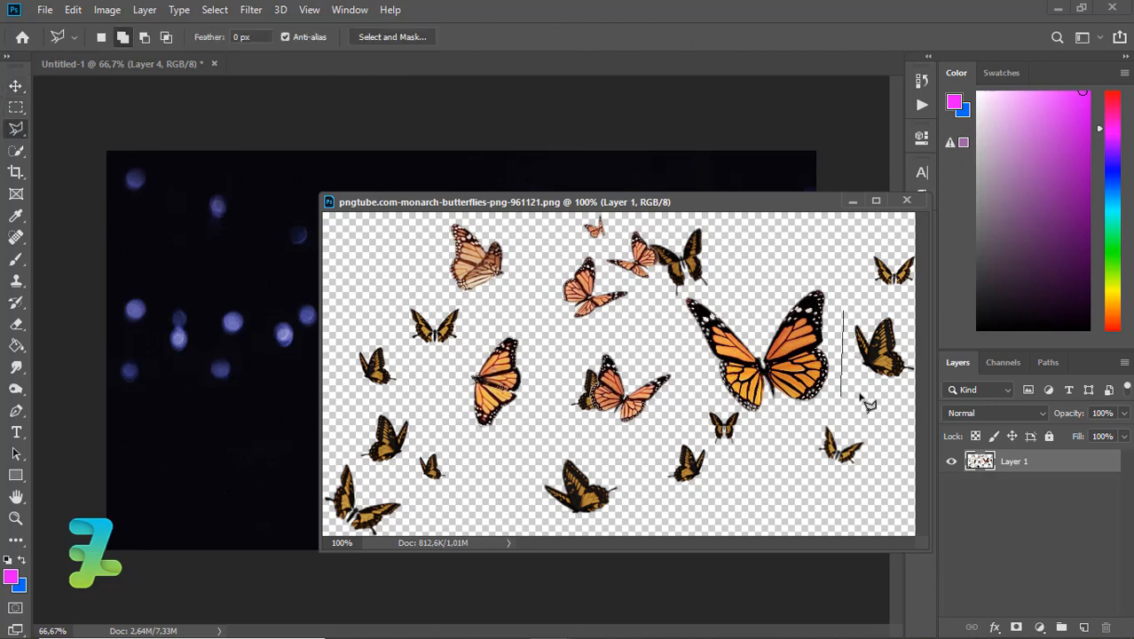
pyautogui.moveTo(924, 345)
pyautogui.mouseDown()
pyautogui.moveTo(855, 299)
pyautogui.moveTo(872, 273)
pyautogui.moveTo(841, 312)
pyautogui.mouseUp()
pyautogui.click(16, 86)
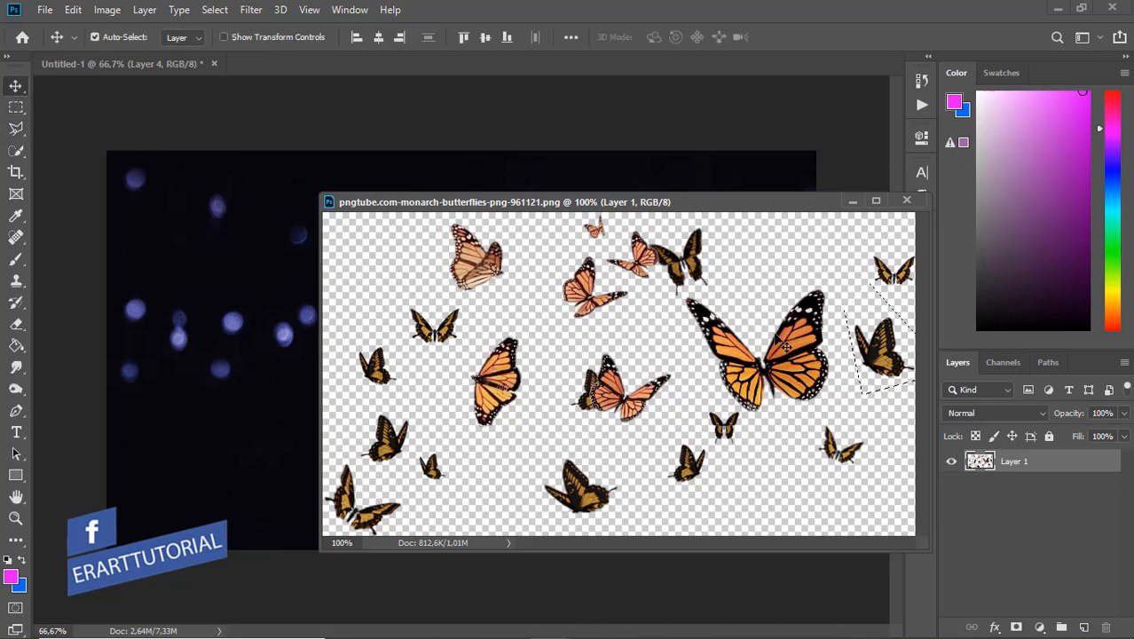
pyautogui.moveTo(878, 350)
pyautogui.mouseDown()
pyautogui.moveTo(299, 317)
pyautogui.moveTo(284, 297)
pyautogui.mouseUp()
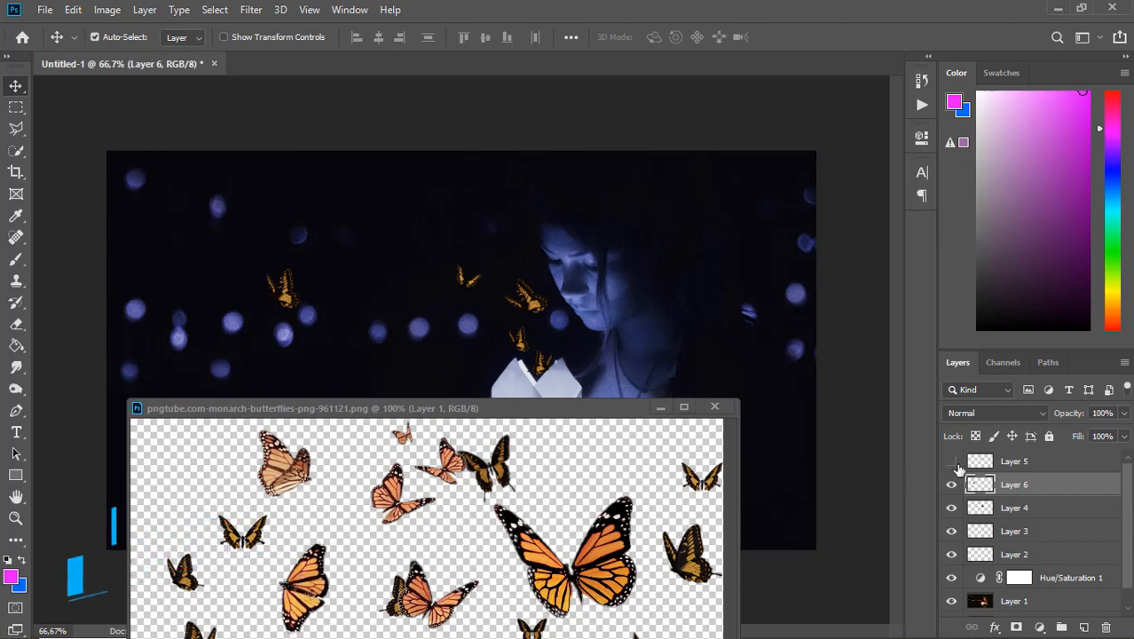
# Step: Move the Layer 6 butterfly to the left of the lantern trail and rotate it so it lies more horizontally
pyautogui.click(952, 462)
pyautogui.click(951, 461)
pyautogui.moveTo(293, 297); pyautogui.dragTo(450, 334)
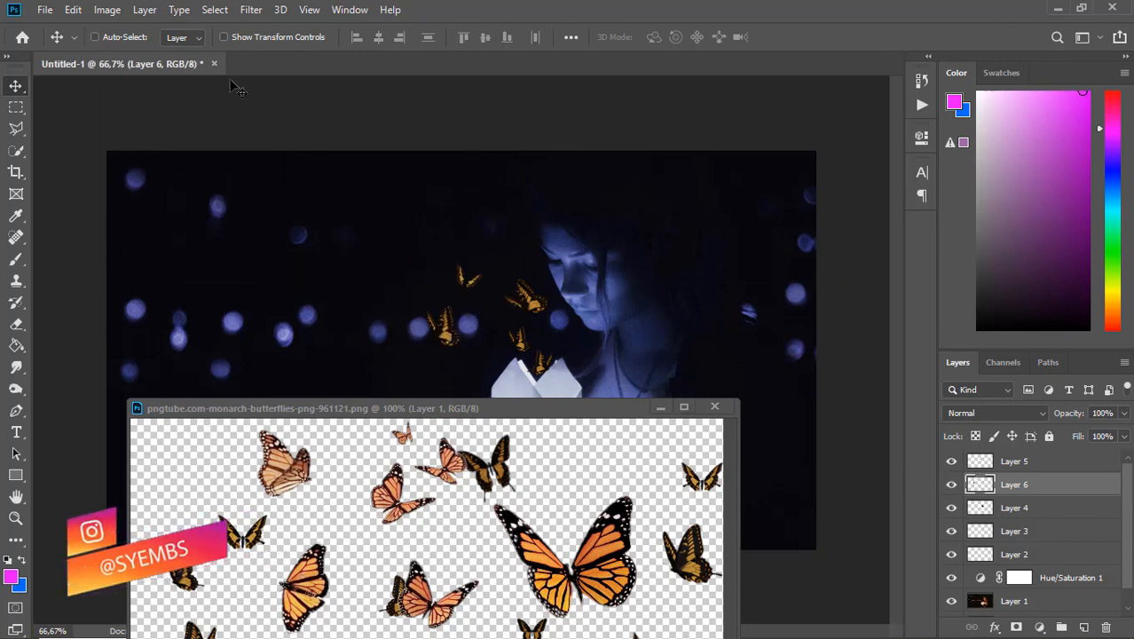
pyautogui.click(73, 10)
pyautogui.moveTo(257, 387)
pyautogui.click(391, 429)
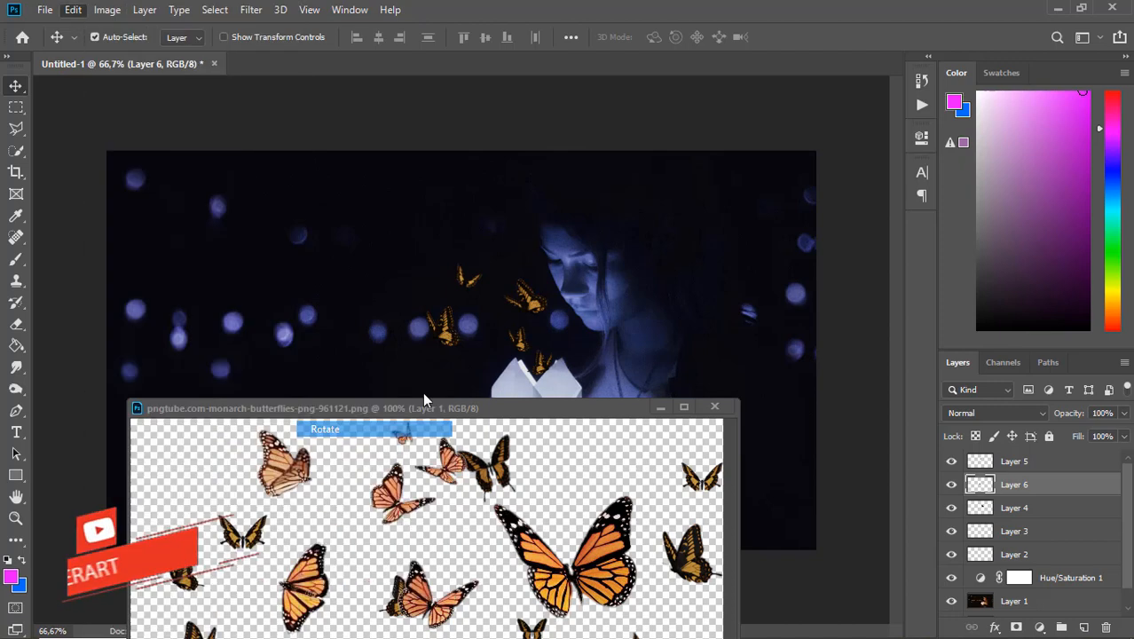
pyautogui.moveTo(484, 363); pyautogui.dragTo(440, 332)
pyautogui.press('Return')
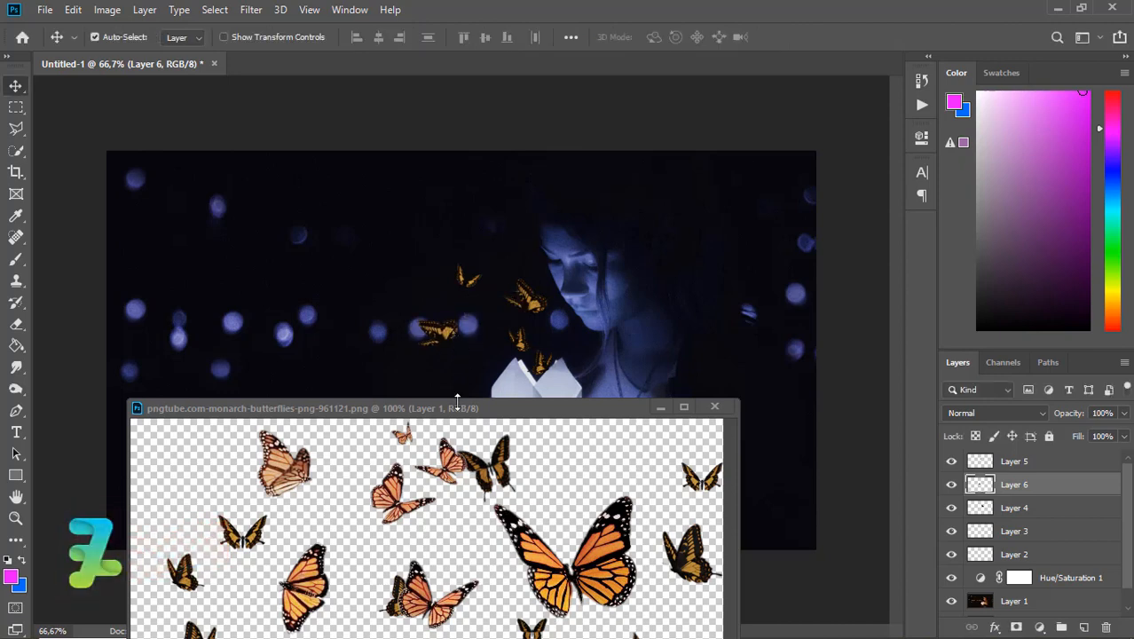
# Step: Add the overlapping orange and dark butterfly pair to the lasso selection and copy the selected butterflies into the photo's left side
pyautogui.moveTo(453, 413); pyautogui.dragTo(633, 123)
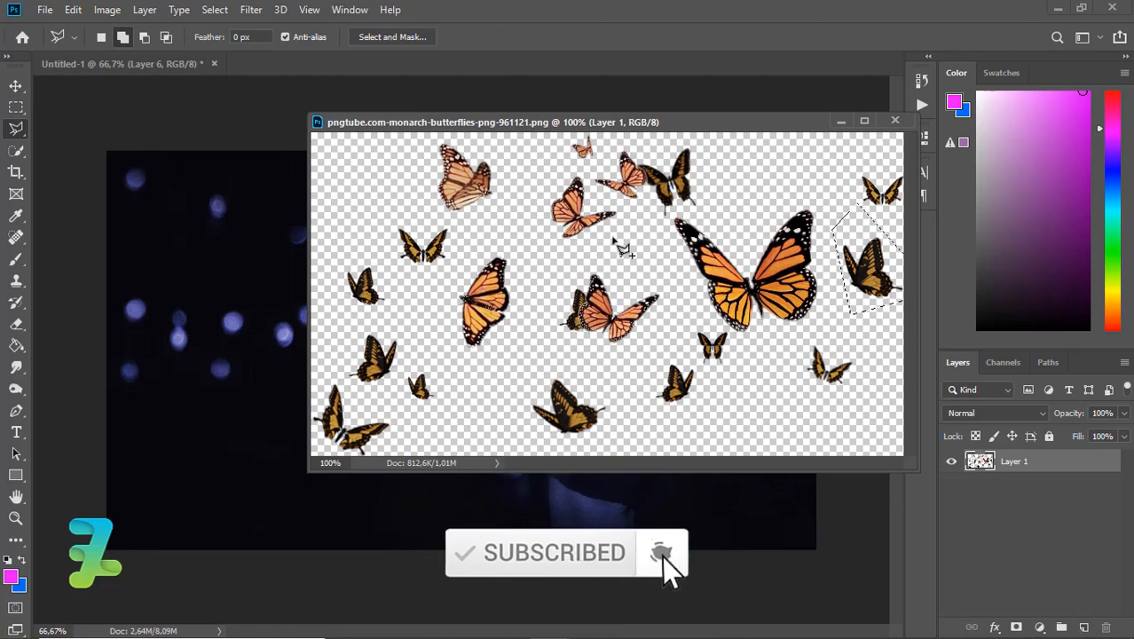
pyautogui.click(592, 182)
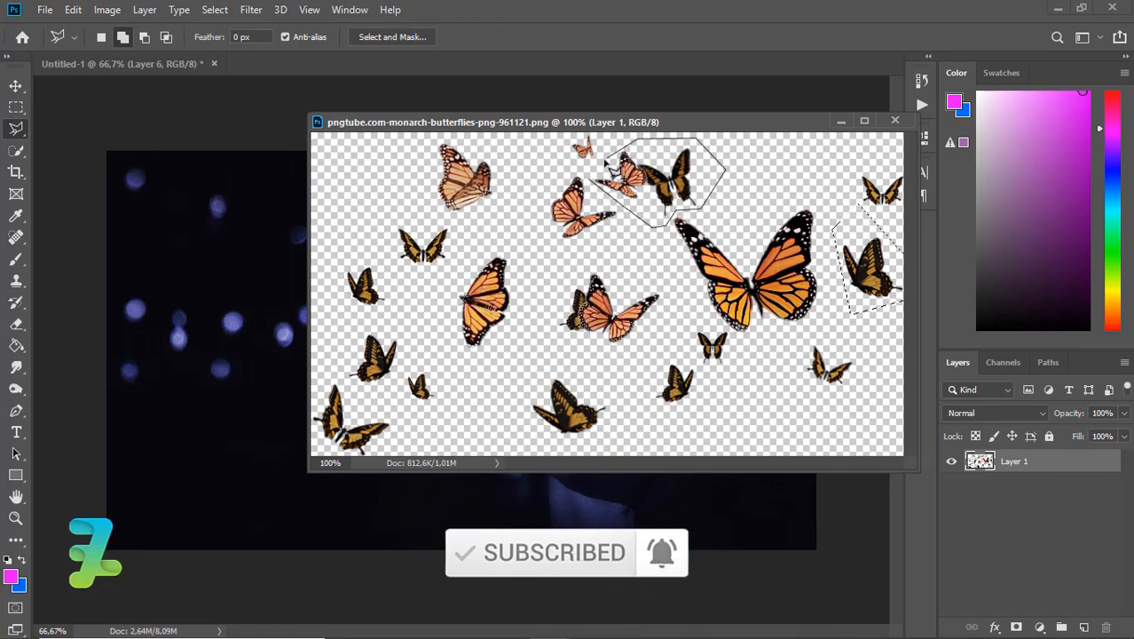
pyautogui.click(592, 181)
pyautogui.click(16, 86)
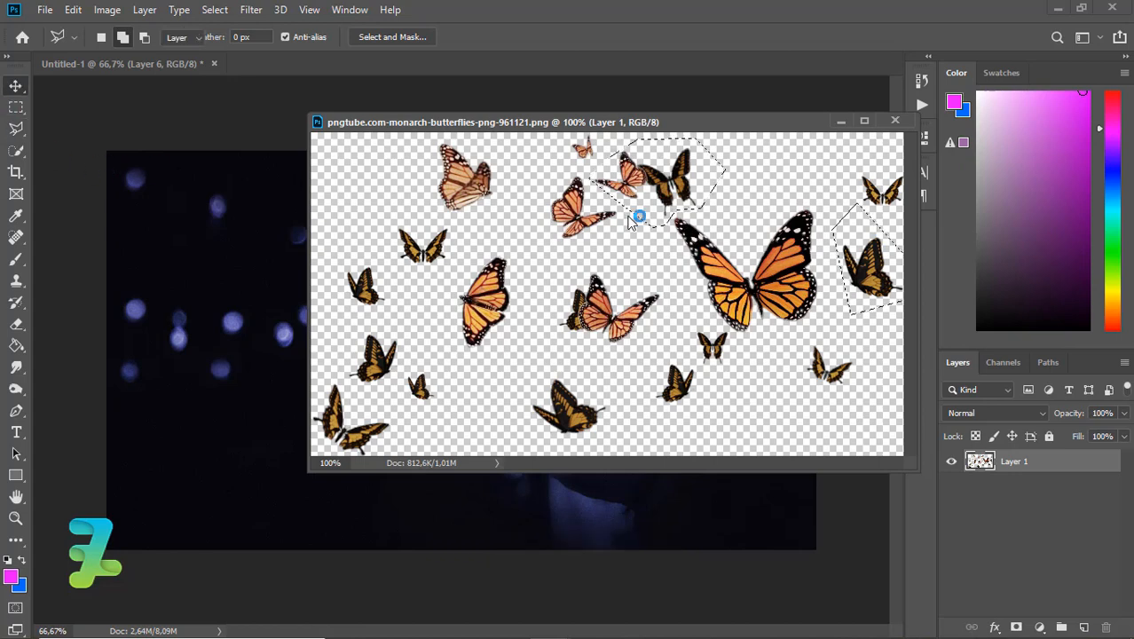
pyautogui.moveTo(661, 182)
pyautogui.mouseDown()
pyautogui.moveTo(377, 229)
pyautogui.moveTo(391, 232)
pyautogui.moveTo(206, 295)
pyautogui.mouseUp()
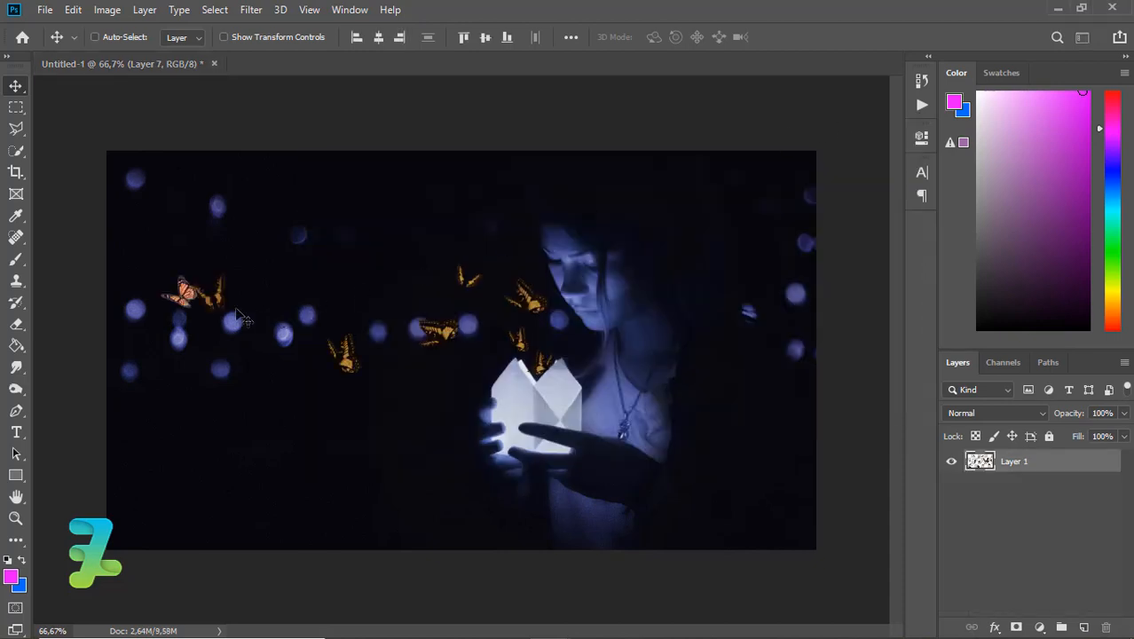
# Step: Move the Layer 7 butterflies upward in the photo's left side and bring the butterfly sheet back to the front
pyautogui.moveTo(213, 302); pyautogui.dragTo(224, 219)
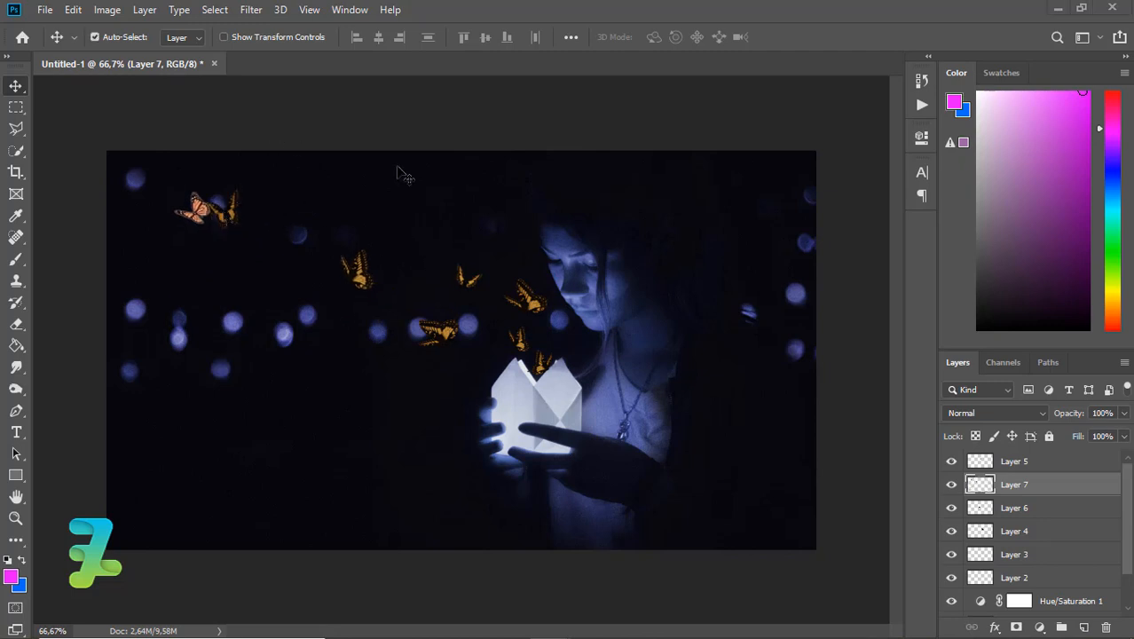
pyautogui.hotkey('alt', 'Tab')
pyautogui.hotkey('alt', 'Tab')
pyautogui.hotkey('alt', 'Tab')
pyautogui.hotkey('alt', 'Tab')
pyautogui.hotkey('alt', 'Tab')
pyautogui.hotkey('alt', 'Tab')
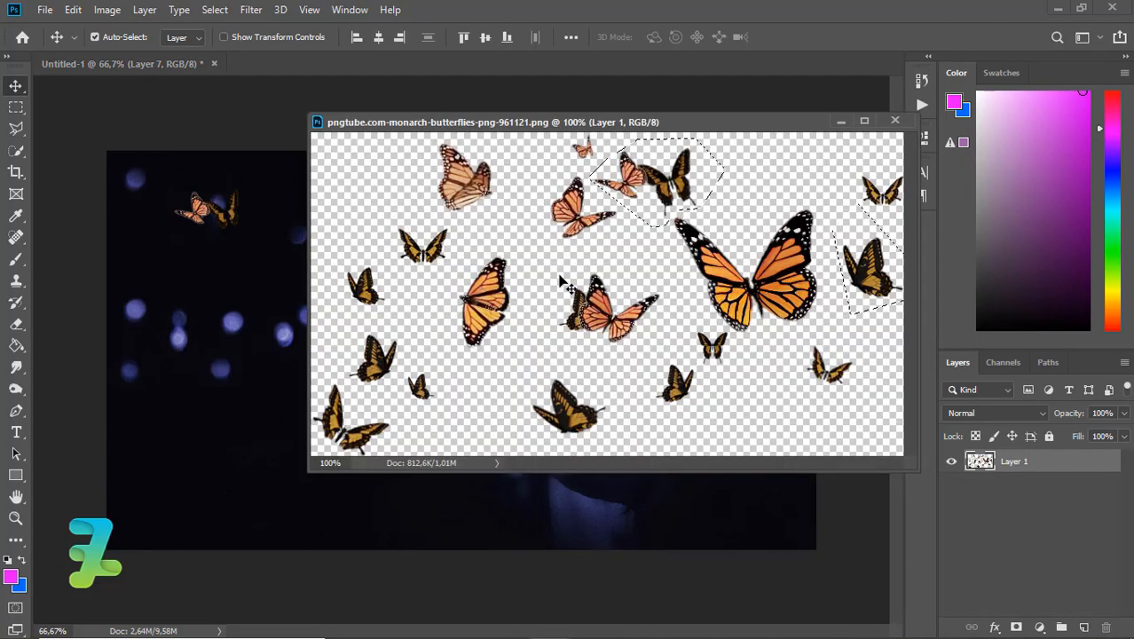
# Step: Lasso the overlapping butterfly pair at the sheet's center, copy it into the photo's left part and shift it slightly left
pyautogui.hotkey('ctrl', 'd')
pyautogui.press('m')
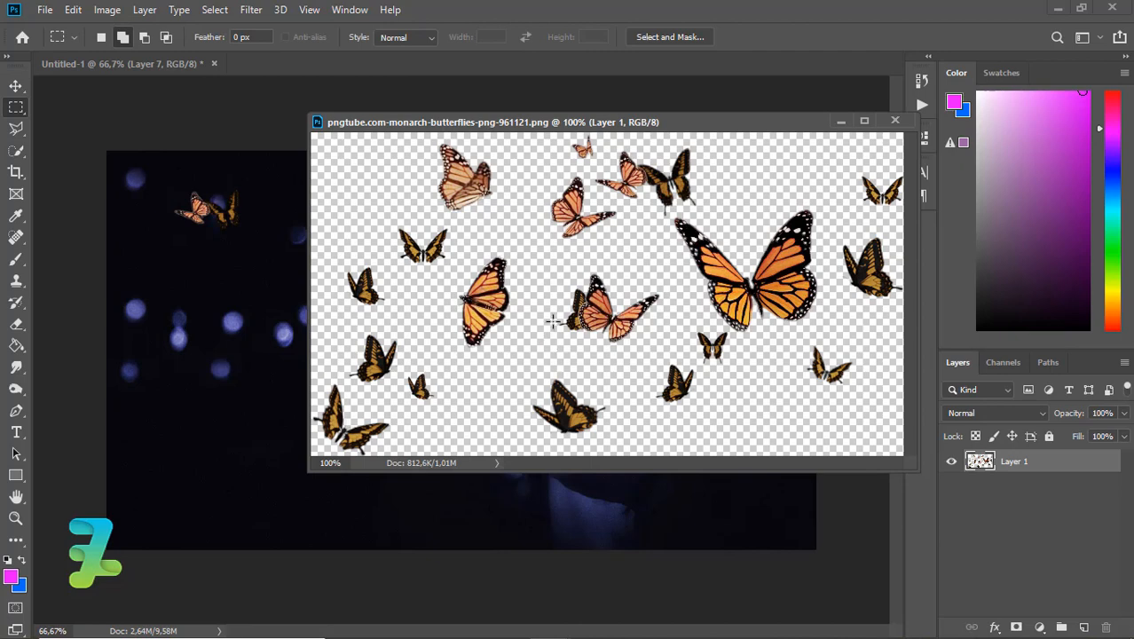
pyautogui.click(16, 130)
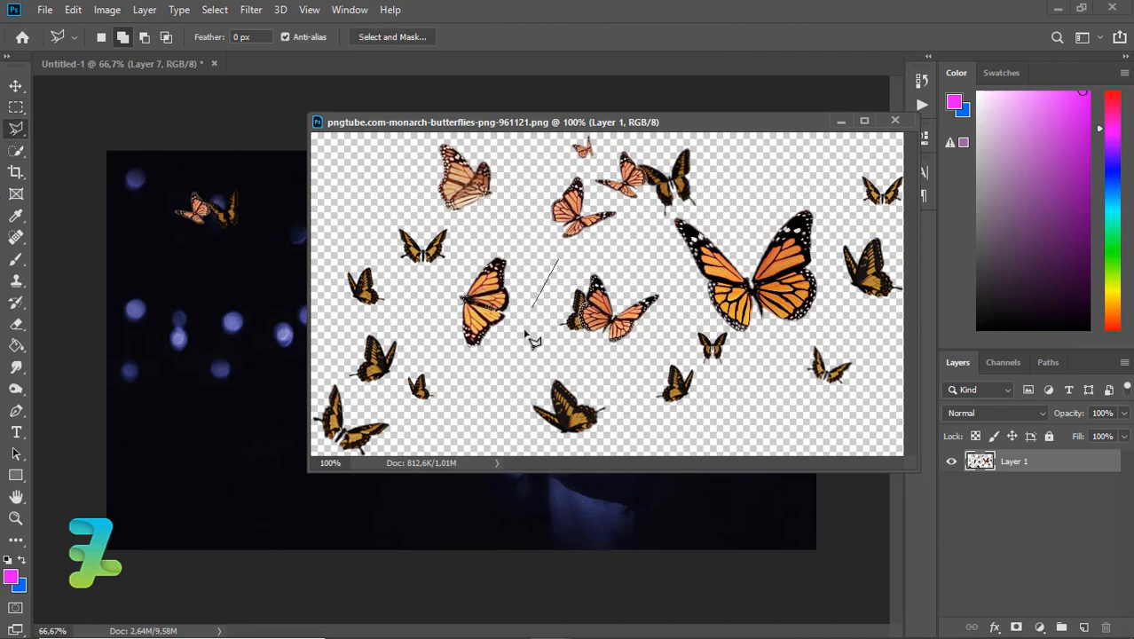
pyautogui.click(680, 287)
pyautogui.click(559, 259)
pyautogui.click(15, 85)
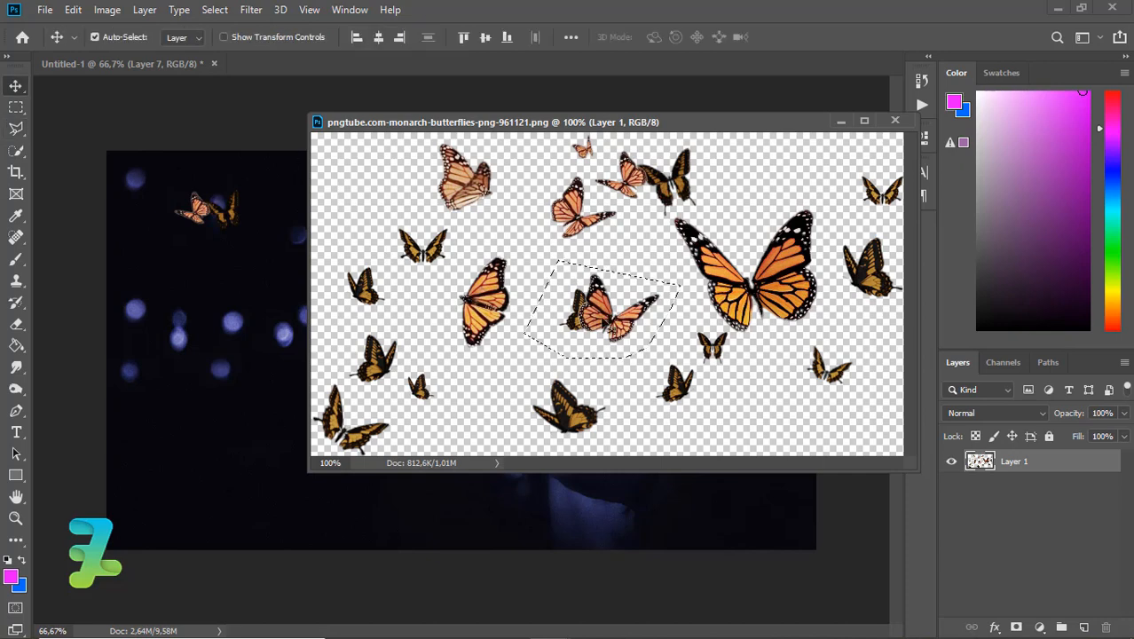
pyautogui.moveTo(612, 306)
pyautogui.mouseDown()
pyautogui.moveTo(355, 266)
pyautogui.moveTo(279, 296)
pyautogui.mouseUp()
pyautogui.moveTo(512, 123); pyautogui.dragTo(350, 395)
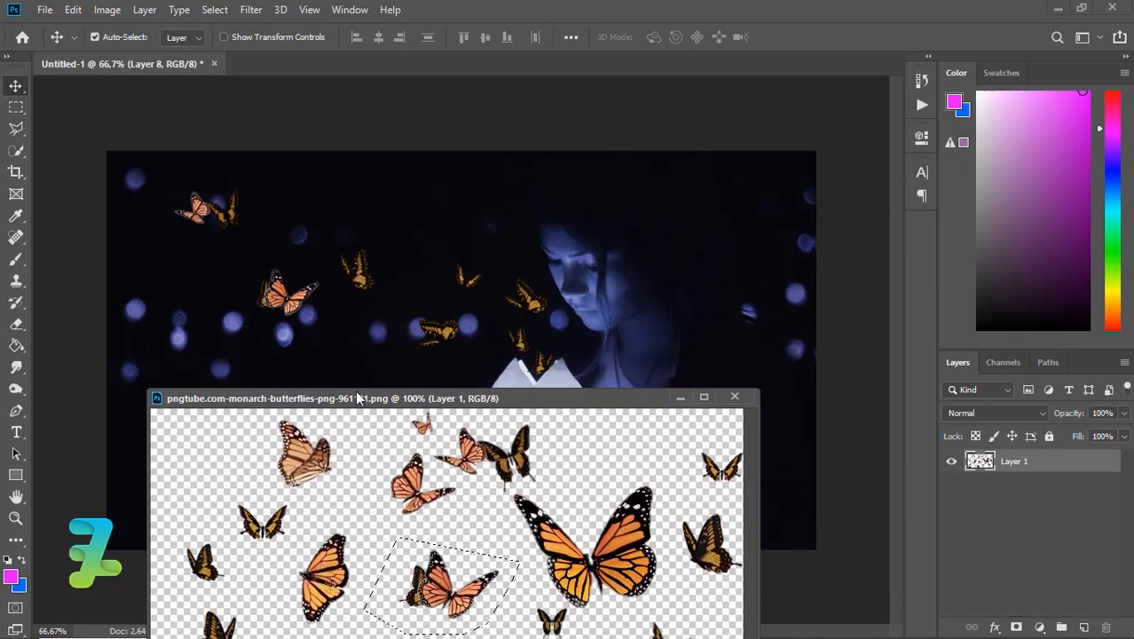
pyautogui.moveTo(285, 306); pyautogui.dragTo(267, 309)
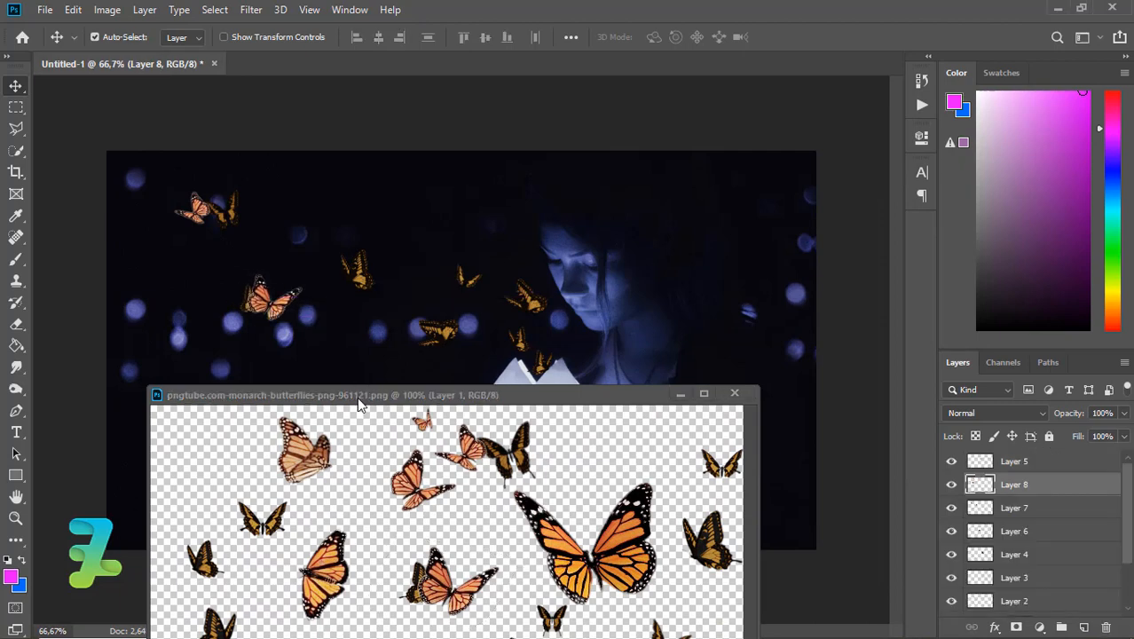
# Step: Replace the sheet's selection with a lasso around the large orange monarch and copy it into the photo, left of the woman's face
pyautogui.press('l')
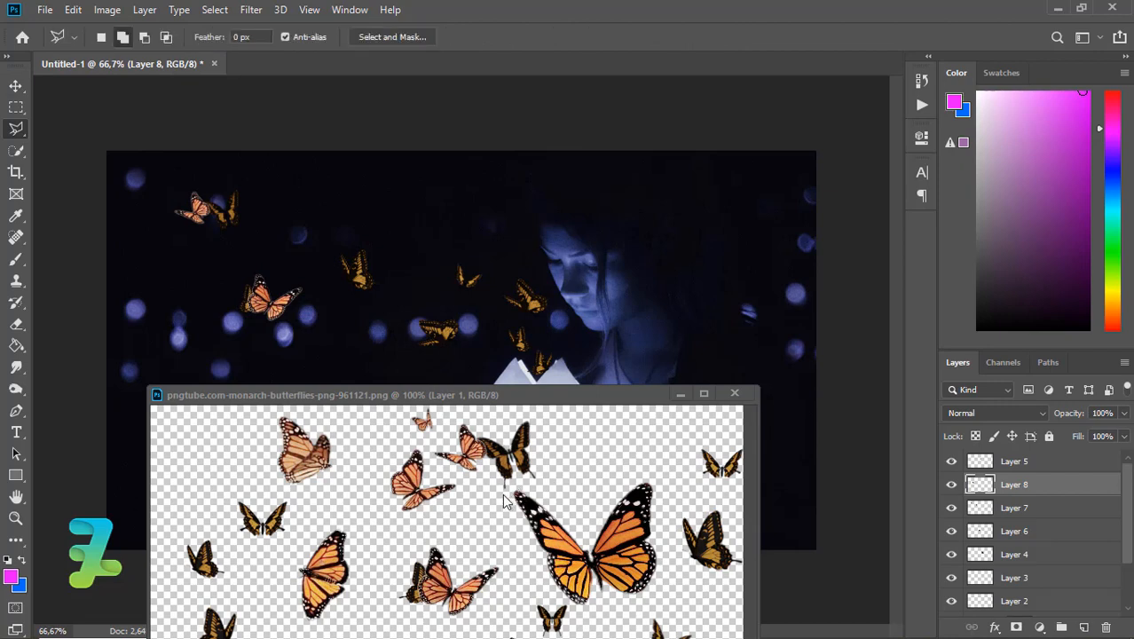
pyautogui.click(507, 527)
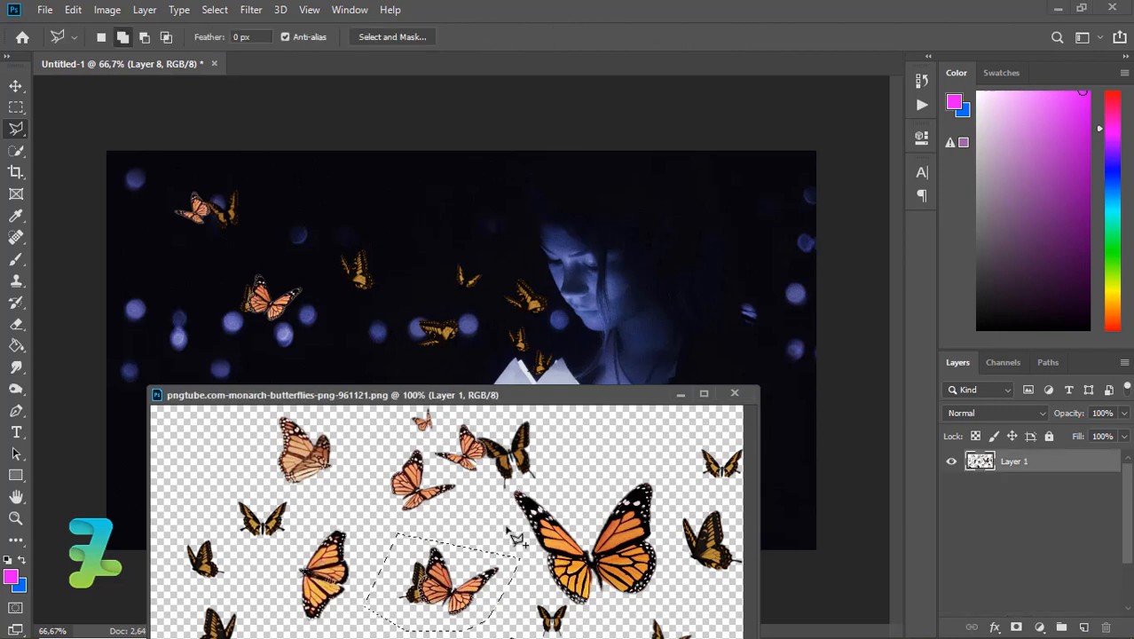
pyautogui.hotkey('ctrl', 'd')
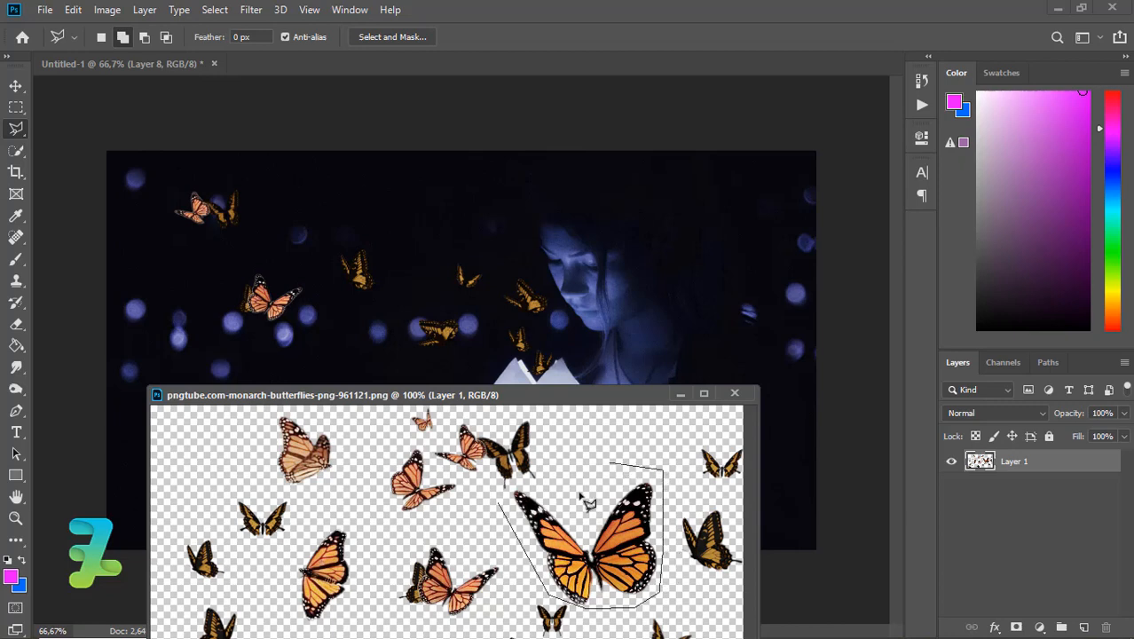
pyautogui.click(505, 513)
pyautogui.click(16, 86)
pyautogui.moveTo(585, 541); pyautogui.dragTo(425, 252)
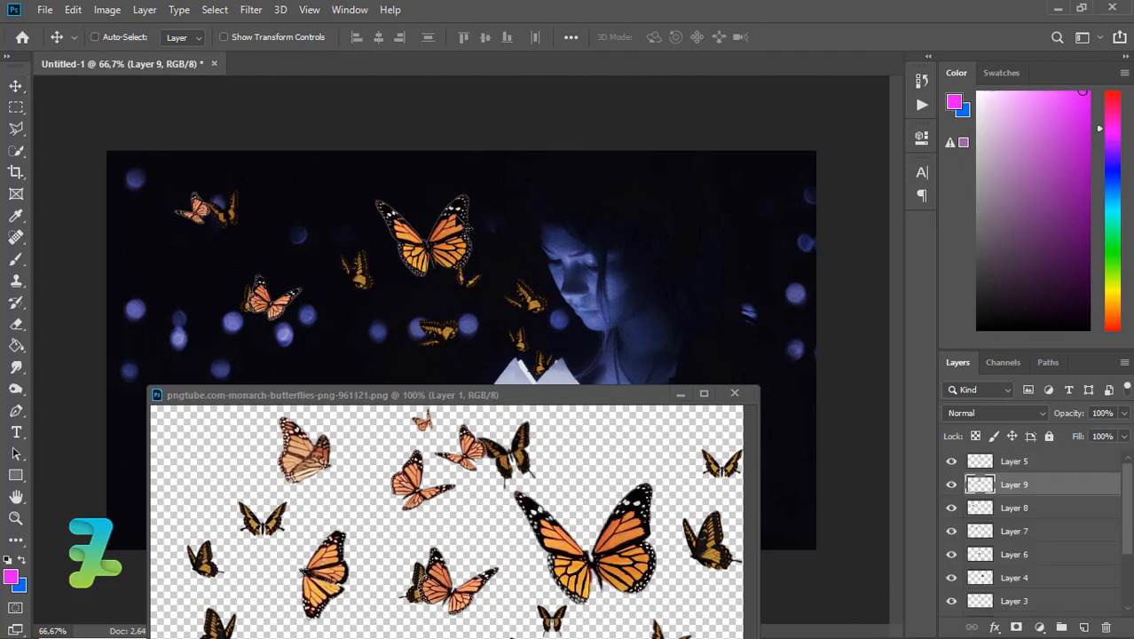
# Step: Shrink the large monarch on Layer 9 to the size of the other butterflies and rotate it clockwise
pyautogui.hotkey('ctrl', 't')
pyautogui.moveTo(476, 189); pyautogui.dragTo(406, 261)
pyautogui.click(15, 86)
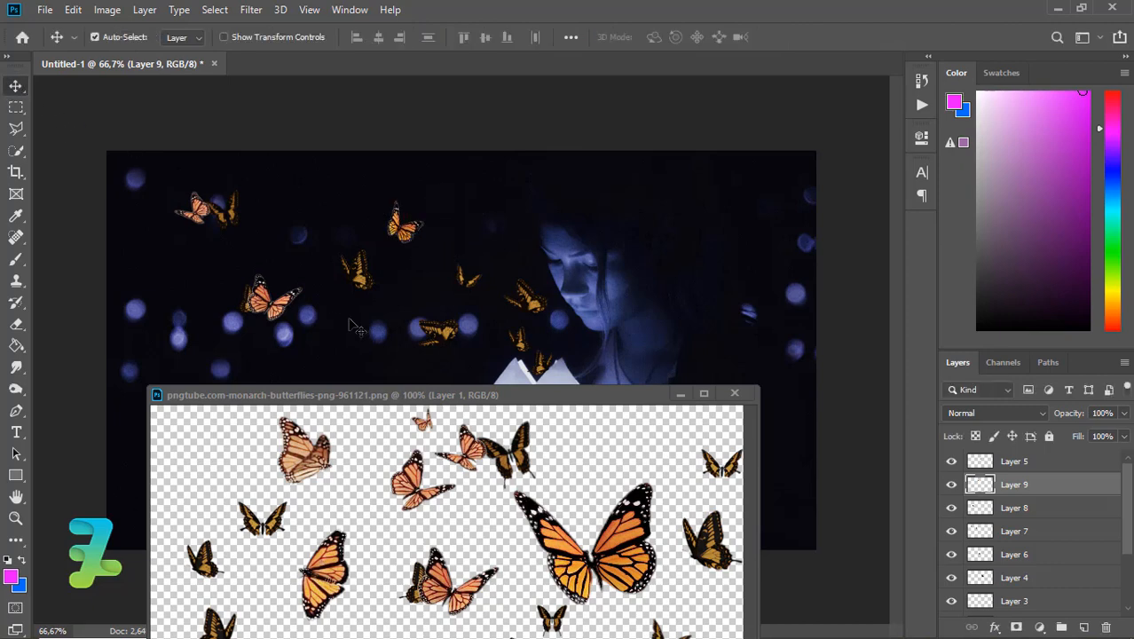
# Step: Lasso the pale orange butterfly in the sheet's upper-left area and bring it into the photo below the orange butterfly pair
pyautogui.click(16, 128)
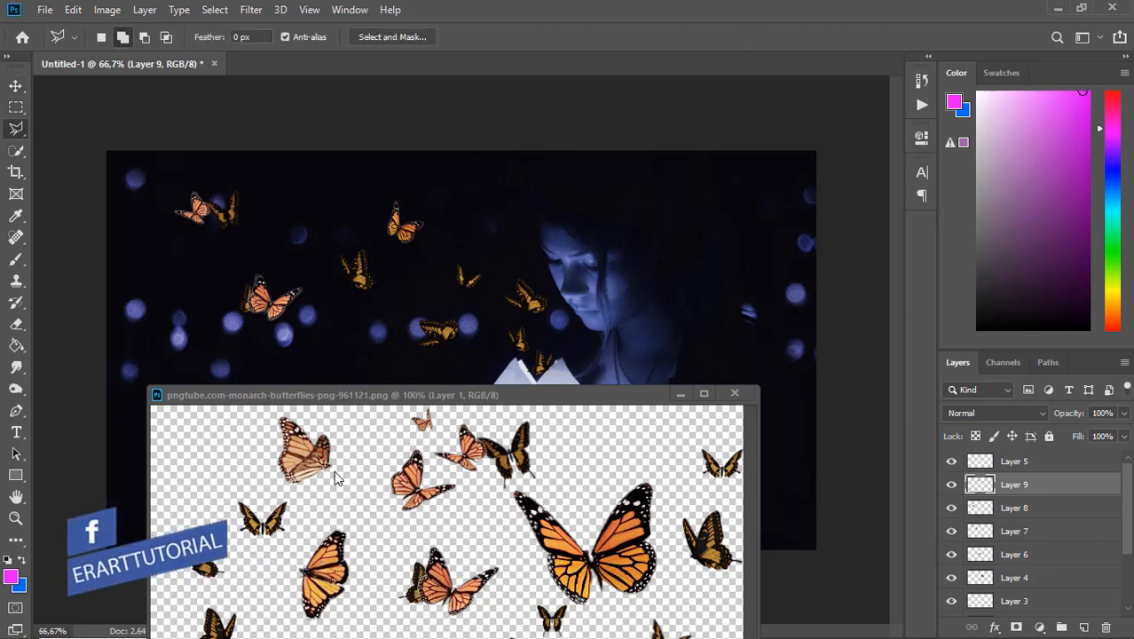
pyautogui.click(280, 489)
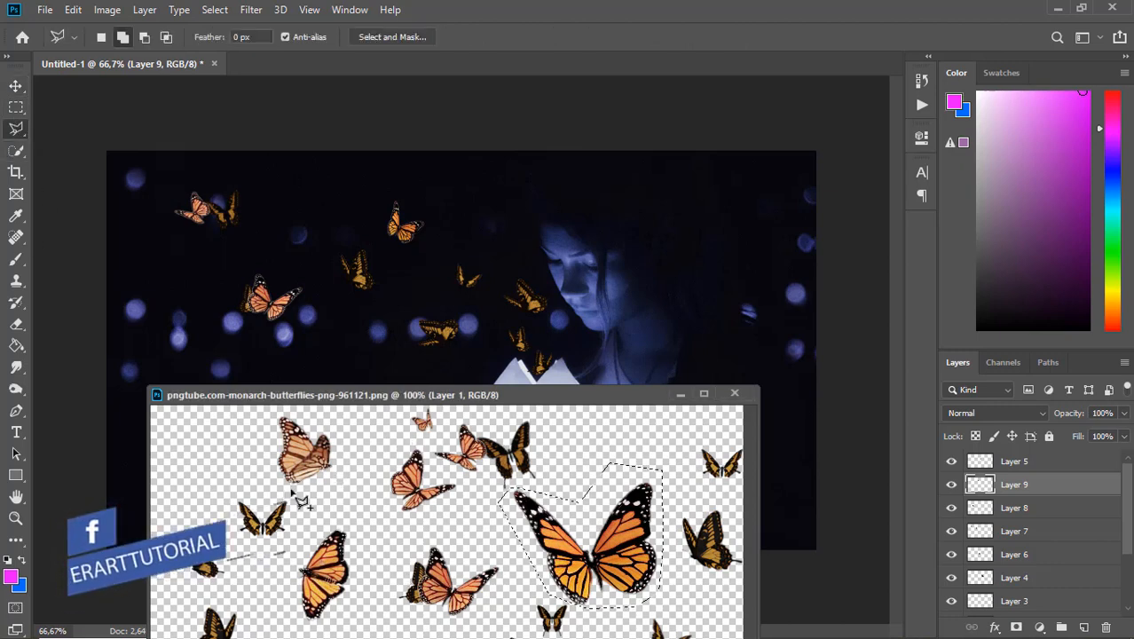
pyautogui.click(334, 488)
pyautogui.click(345, 463)
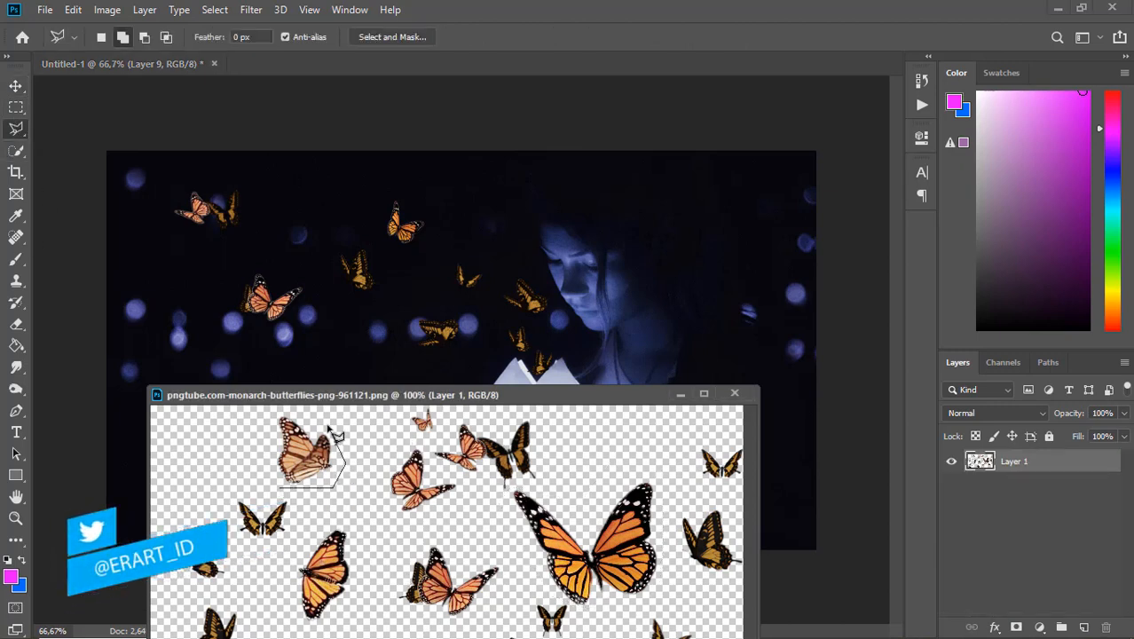
pyautogui.click(281, 488)
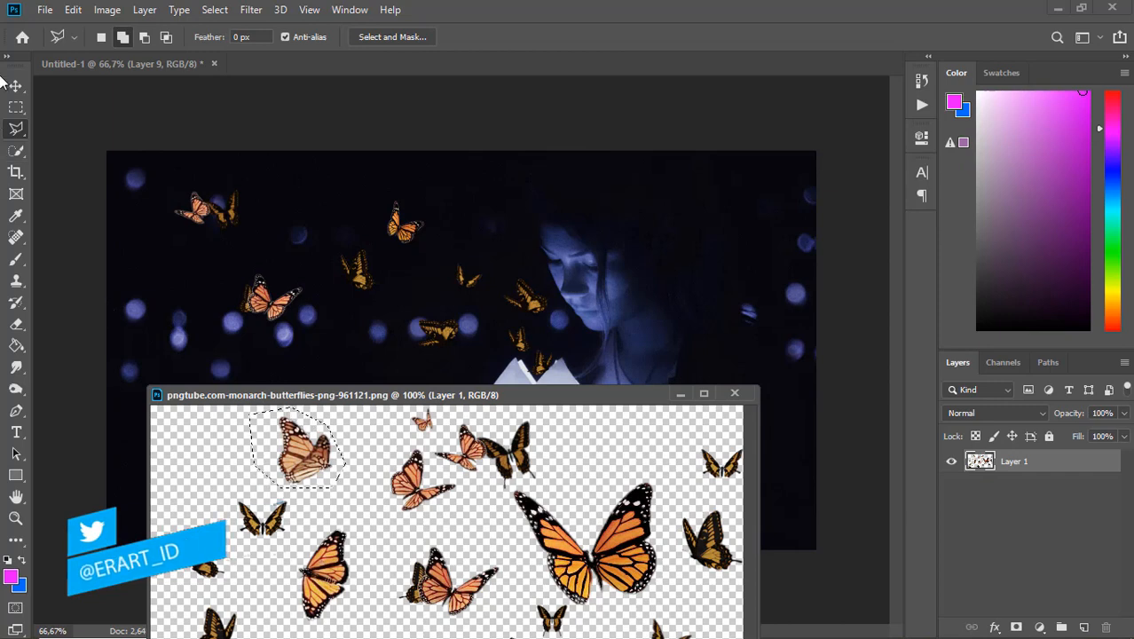
pyautogui.press('v')
pyautogui.moveTo(301, 453); pyautogui.dragTo(319, 361)
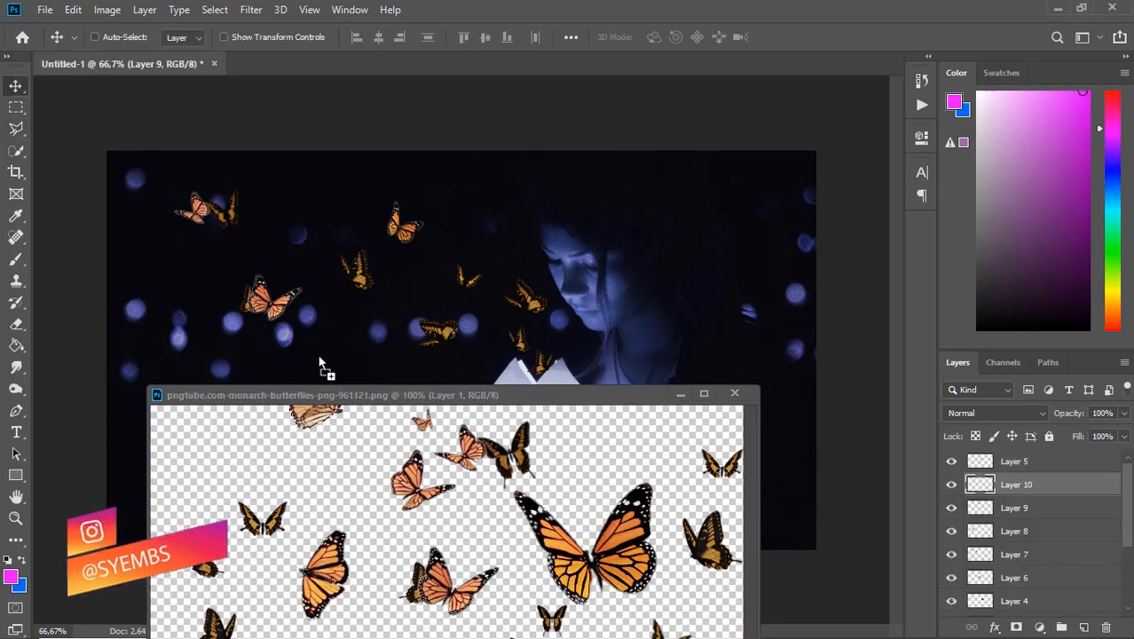
# Step: Close the butterfly sheet and shift the pale orange butterfly slightly to the right and down
pyautogui.click(733, 393)
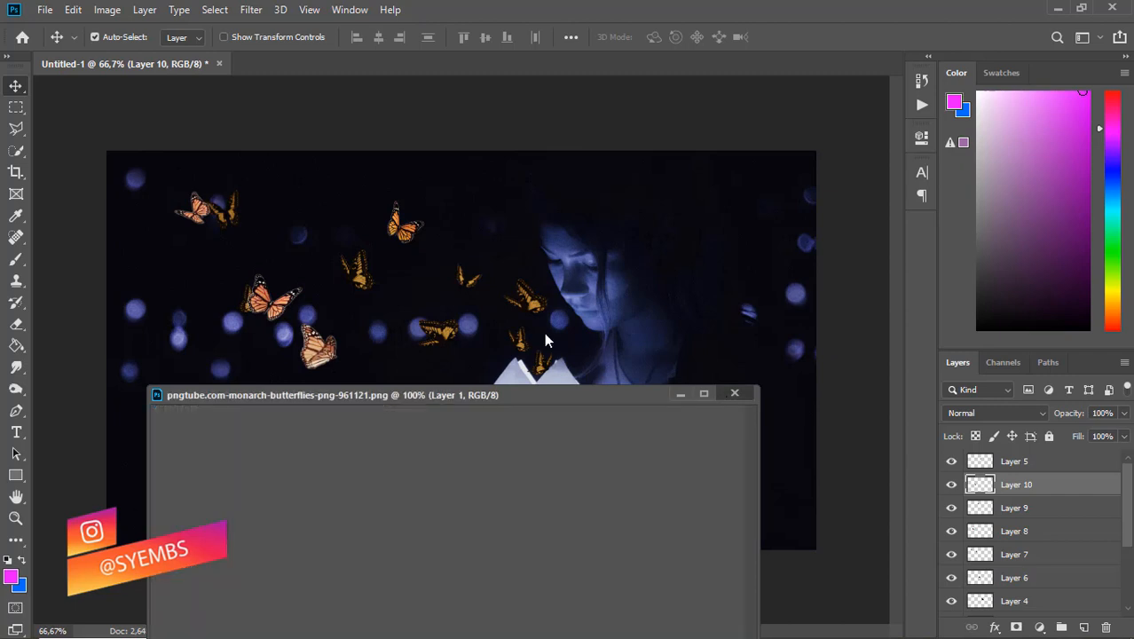
pyautogui.moveTo(326, 347); pyautogui.dragTo(348, 353)
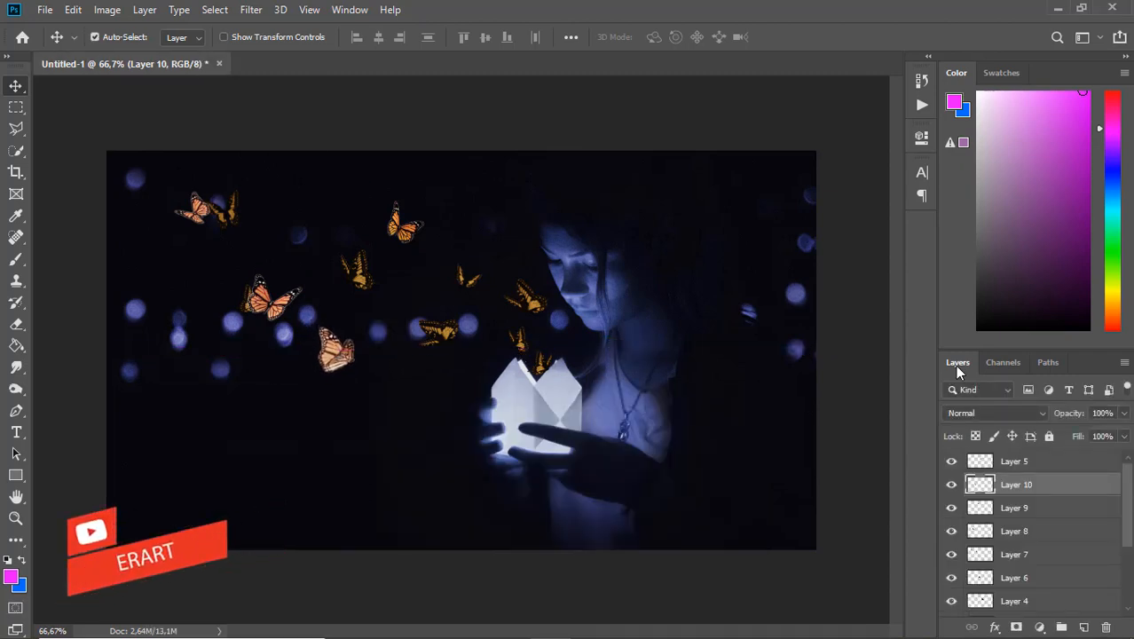
# Step: Group all butterfly layers, from Layer 5 down to Layer 2
pyautogui.click(1092, 471)
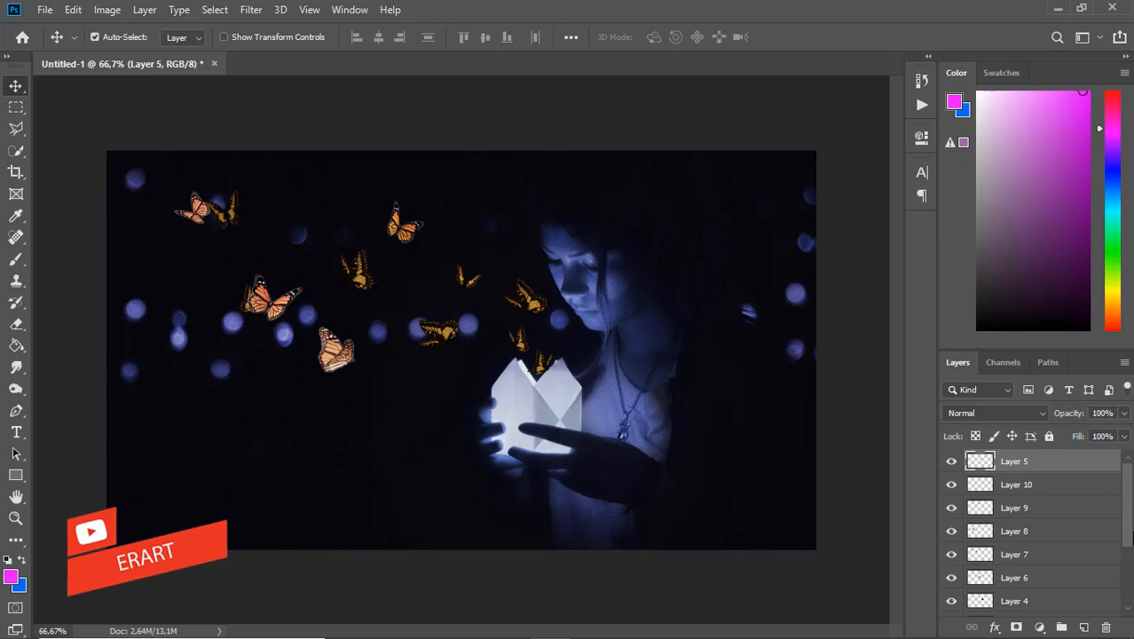
pyautogui.scroll(-3, 1128, 540)
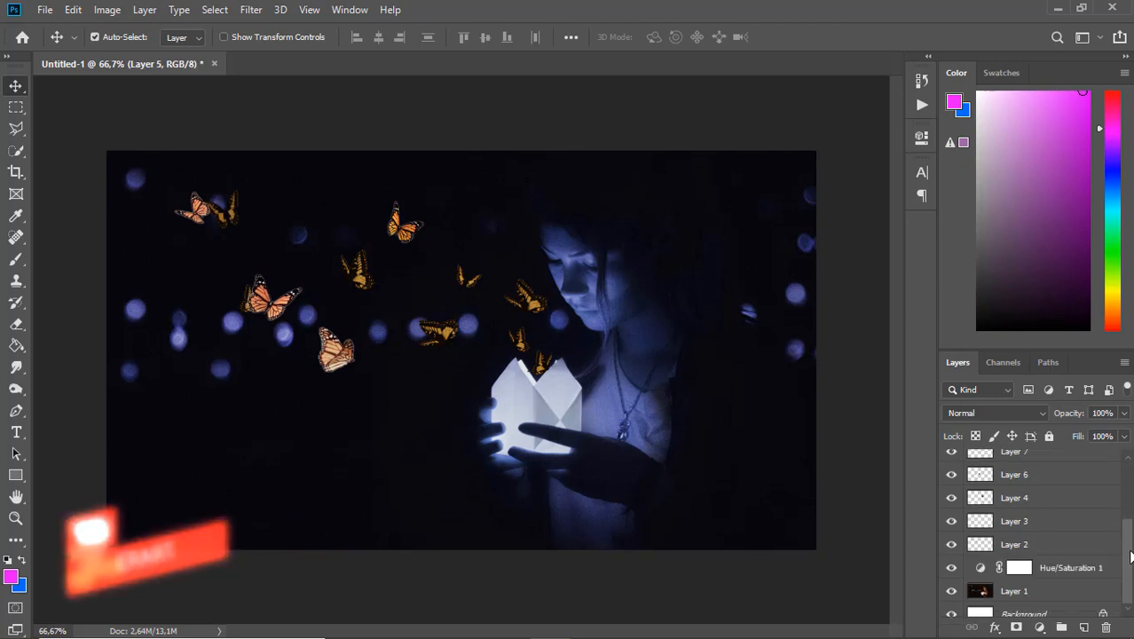
pyautogui.keyDown('shift'); pyautogui.click(1064, 535); pyautogui.keyUp('shift')
pyautogui.hotkey('ctrl', 'g')
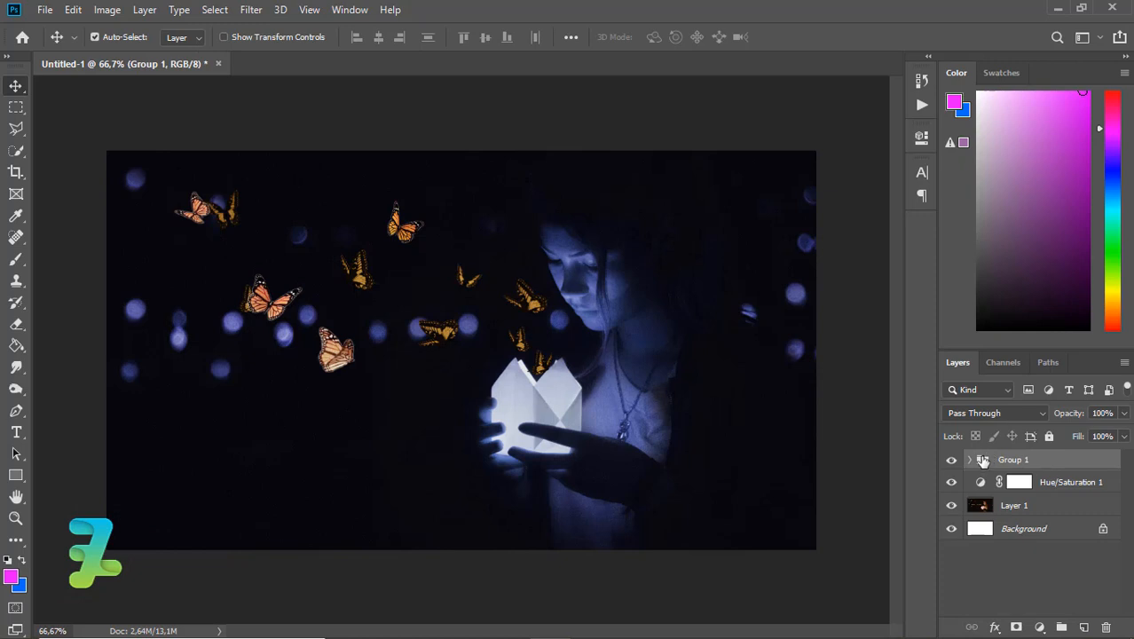
# Step: Convert the butterfly group to a Smart Object and duplicate it twice
pyautogui.rightClick(983, 462)
pyautogui.rightClick(1033, 461)
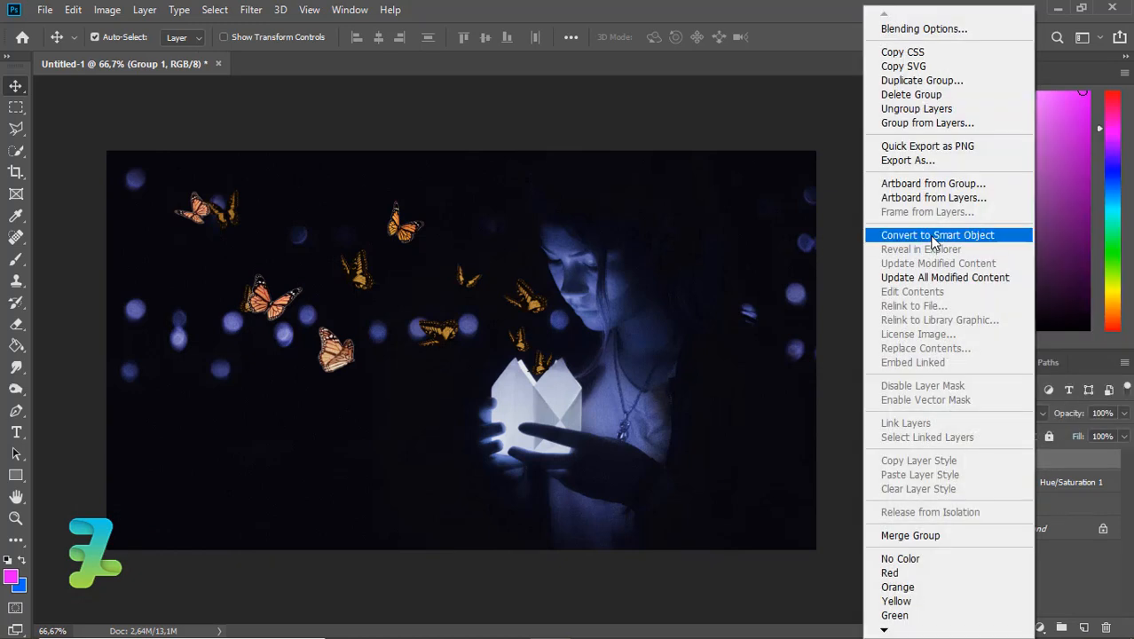
pyautogui.click(933, 236)
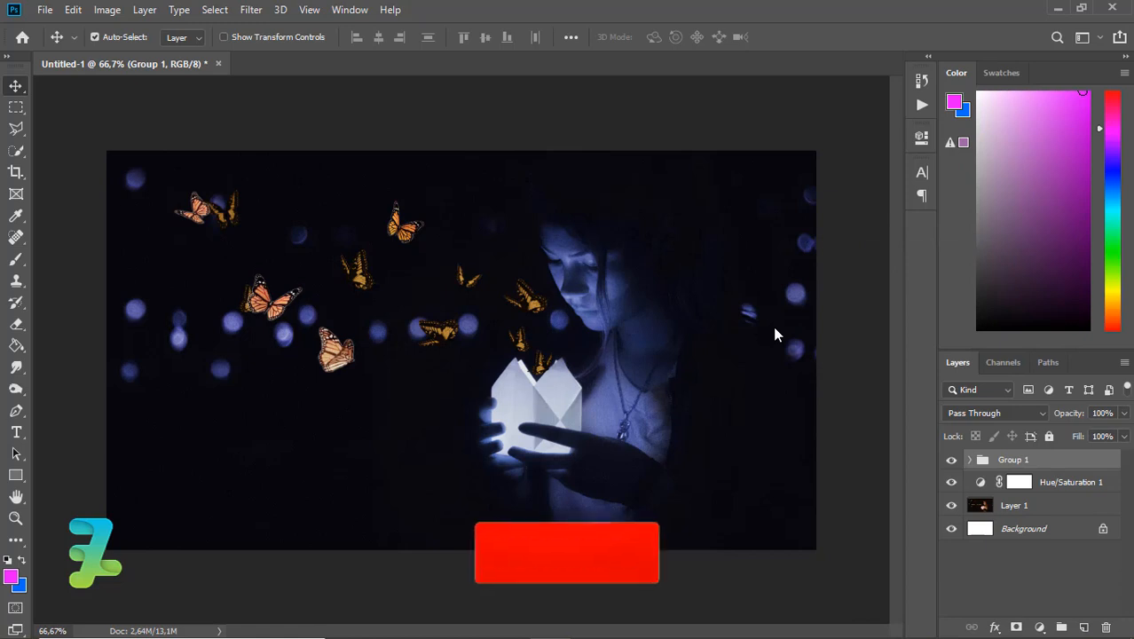
pyautogui.hotkey('ctrl', 'j')
pyautogui.hotkey('ctrl', 'j')
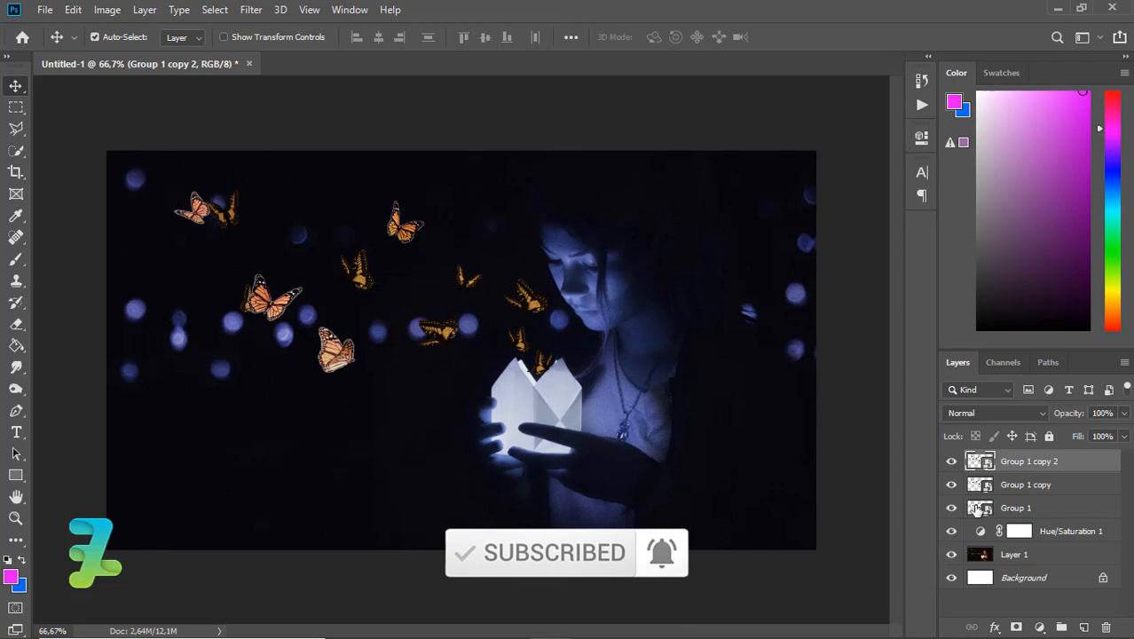
# Step: With Group 1 copy 2 hidden, scale Group 1 up to 120.39% and move it down and to the right
pyautogui.hotkey('alt', '[')
pyautogui.hotkey('alt', '[')
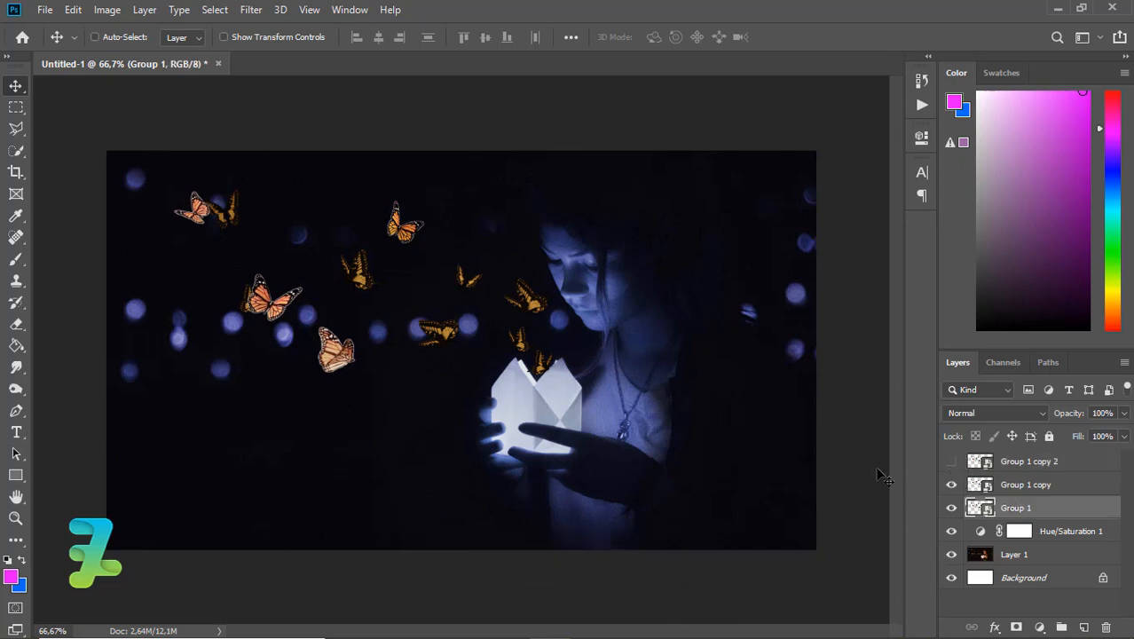
pyautogui.hotkey('ctrl', 't')
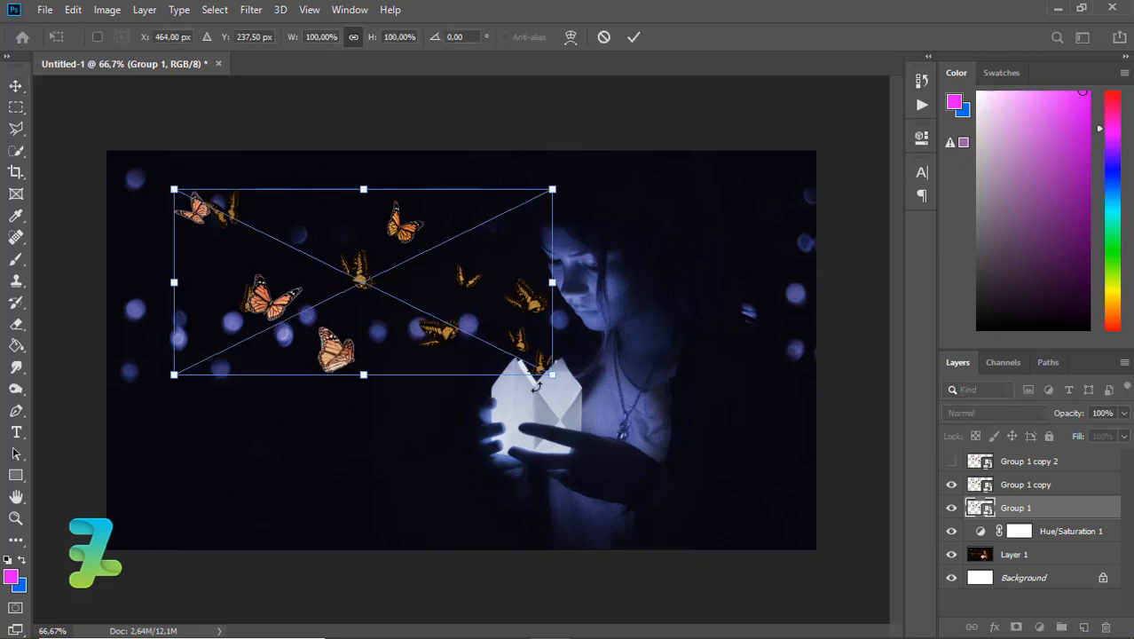
pyautogui.moveTo(551, 374); pyautogui.dragTo(590, 393)
pyautogui.hotkey('ctrl', '+')
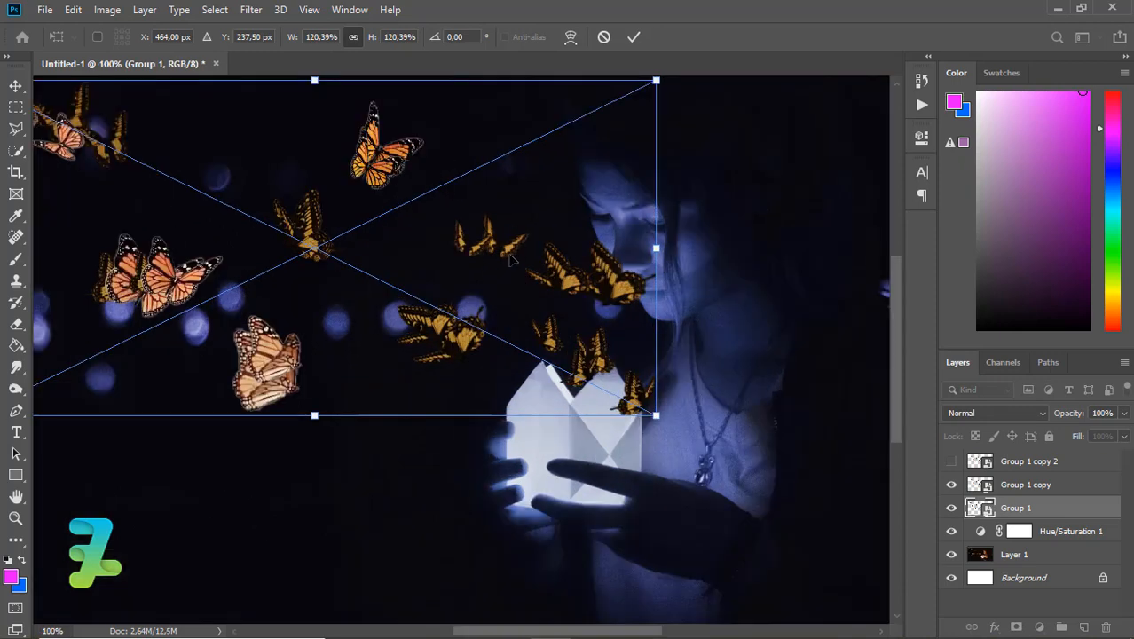
pyautogui.moveTo(511, 259); pyautogui.dragTo(551, 328)
pyautogui.press('Return')
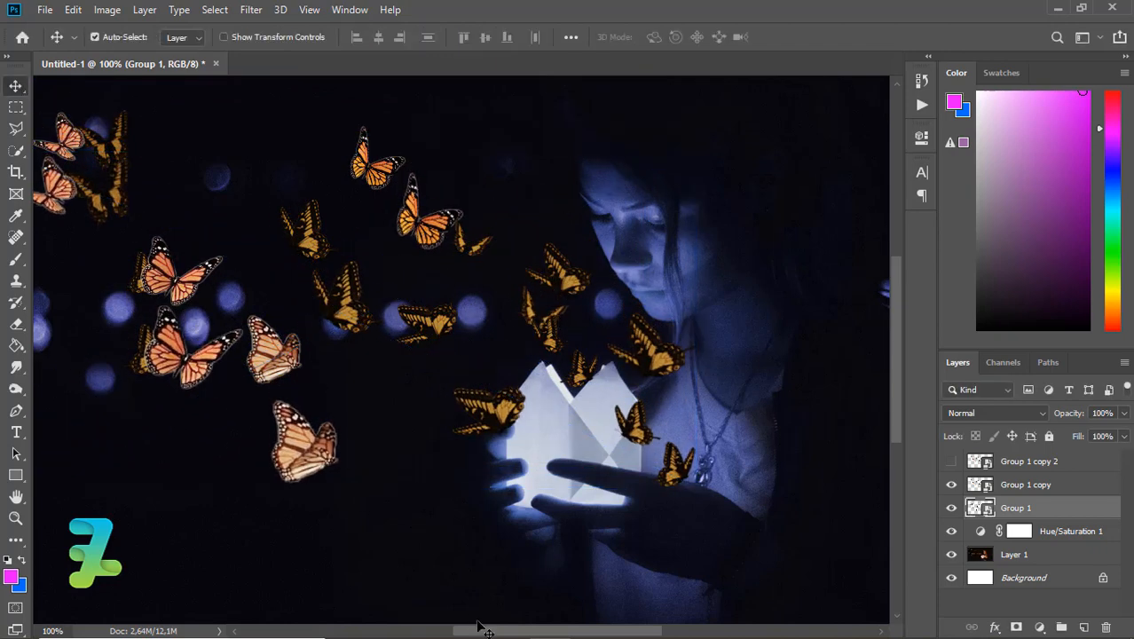
# Step: Try to lasso the upper-left butterflies of Group 1 and move them separately from the rest
pyautogui.moveTo(492, 631); pyautogui.dragTo(437, 635)
pyautogui.click(16, 128)
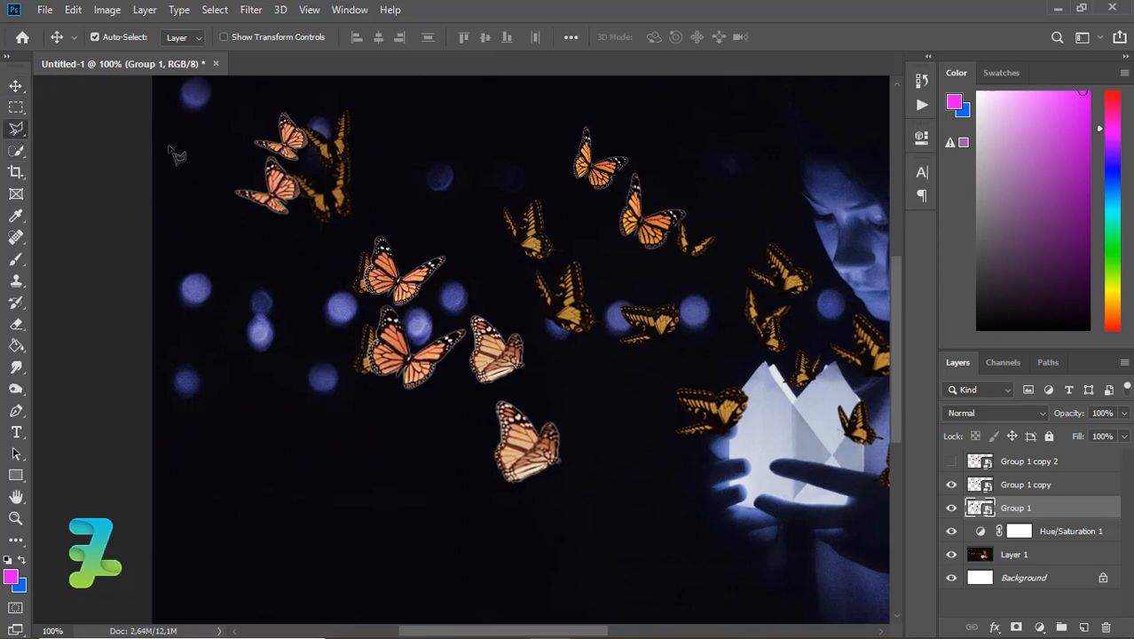
pyautogui.click(211, 156)
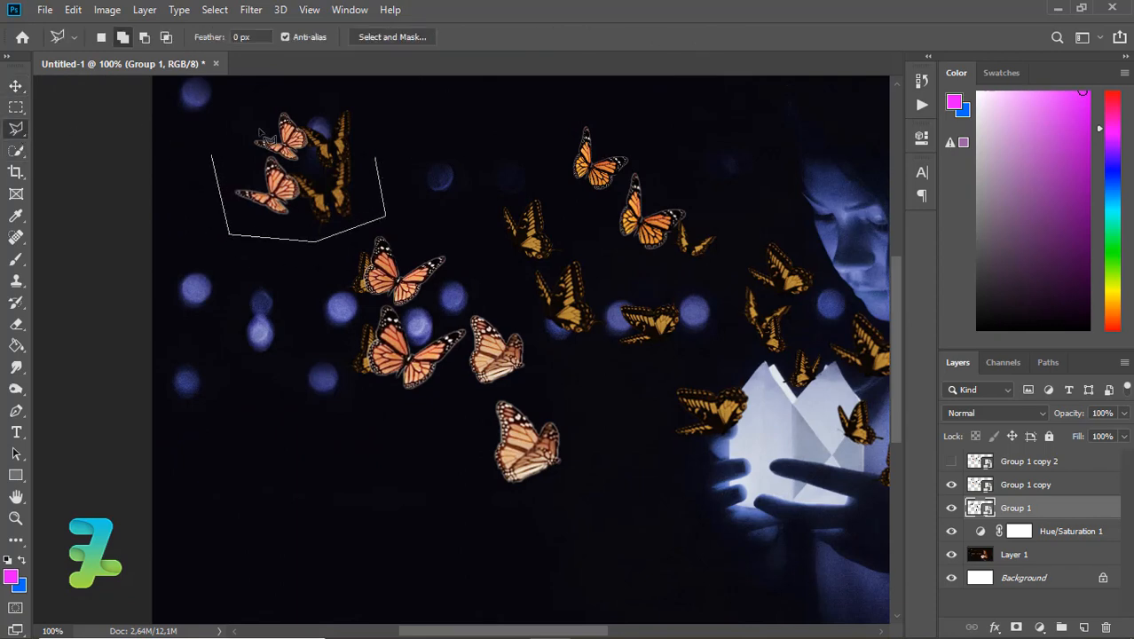
pyautogui.click(16, 86)
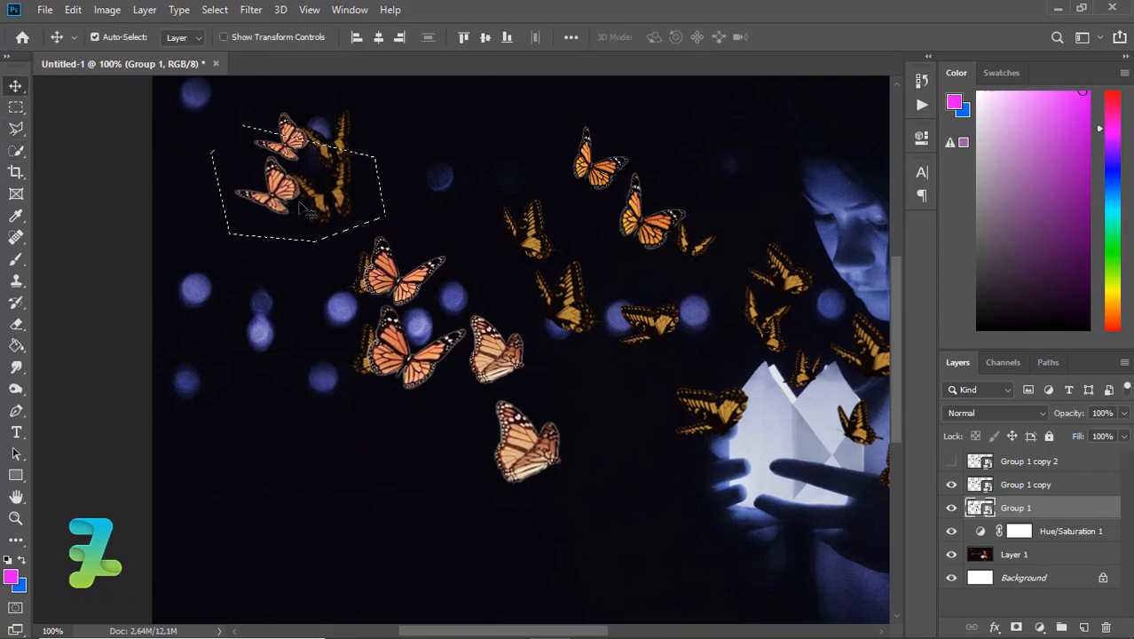
pyautogui.moveTo(304, 206)
pyautogui.mouseDown()
pyautogui.moveTo(305, 181)
pyautogui.moveTo(305, 205)
pyautogui.mouseUp()
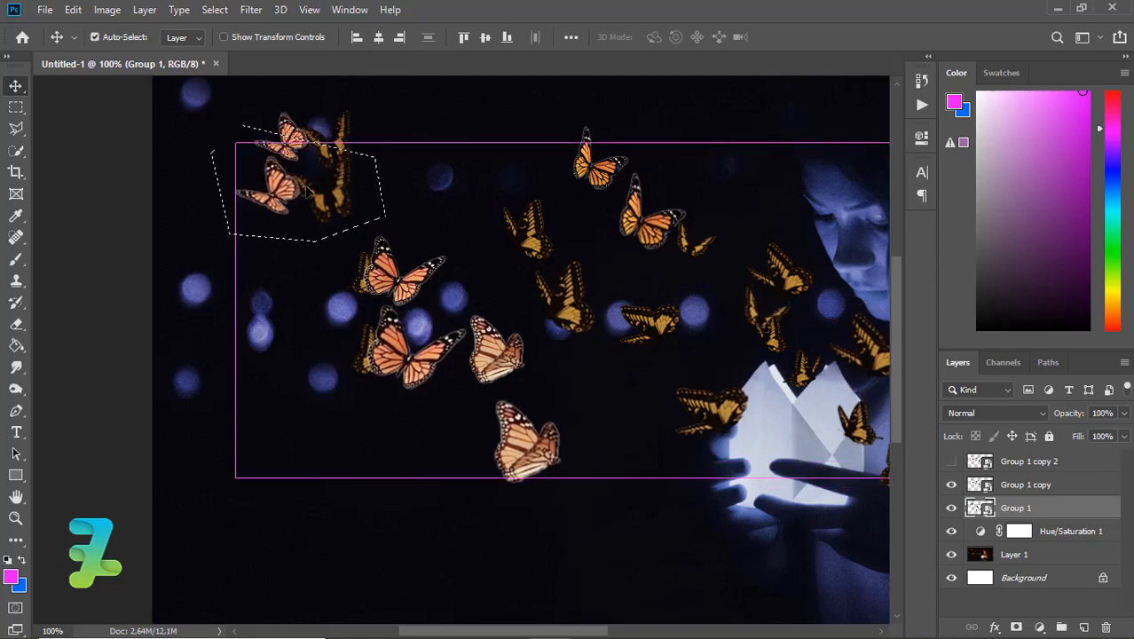
pyautogui.hotkey('ctrl', 'd')
# Step: Rasterize the Group 1 Smart Object layer
pyautogui.rightClick(1051, 515)
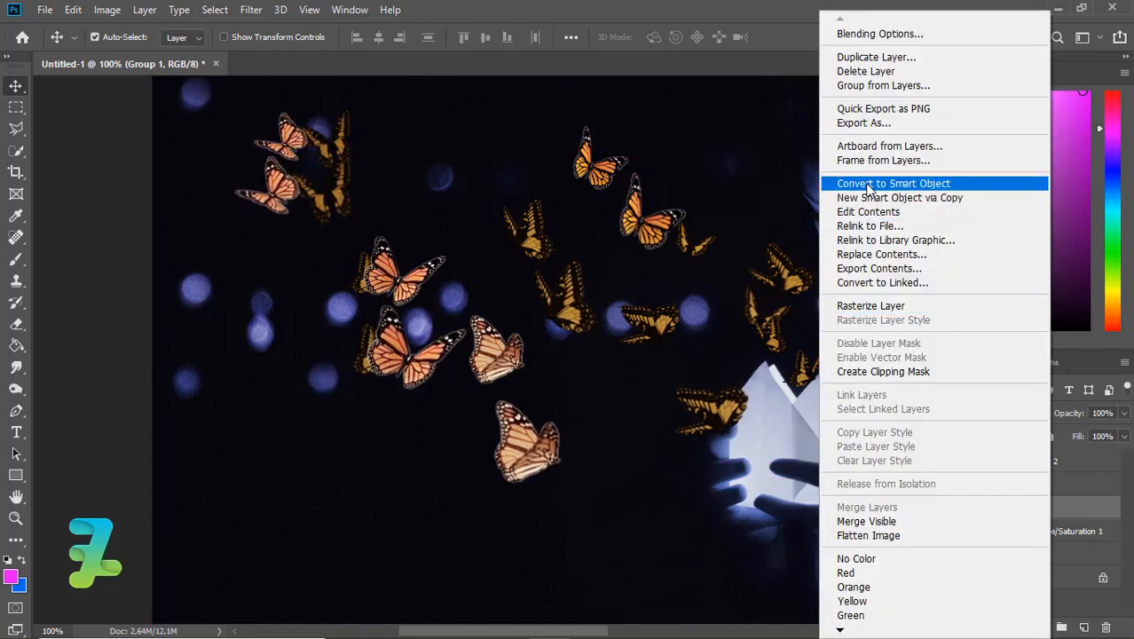
pyautogui.click(870, 305)
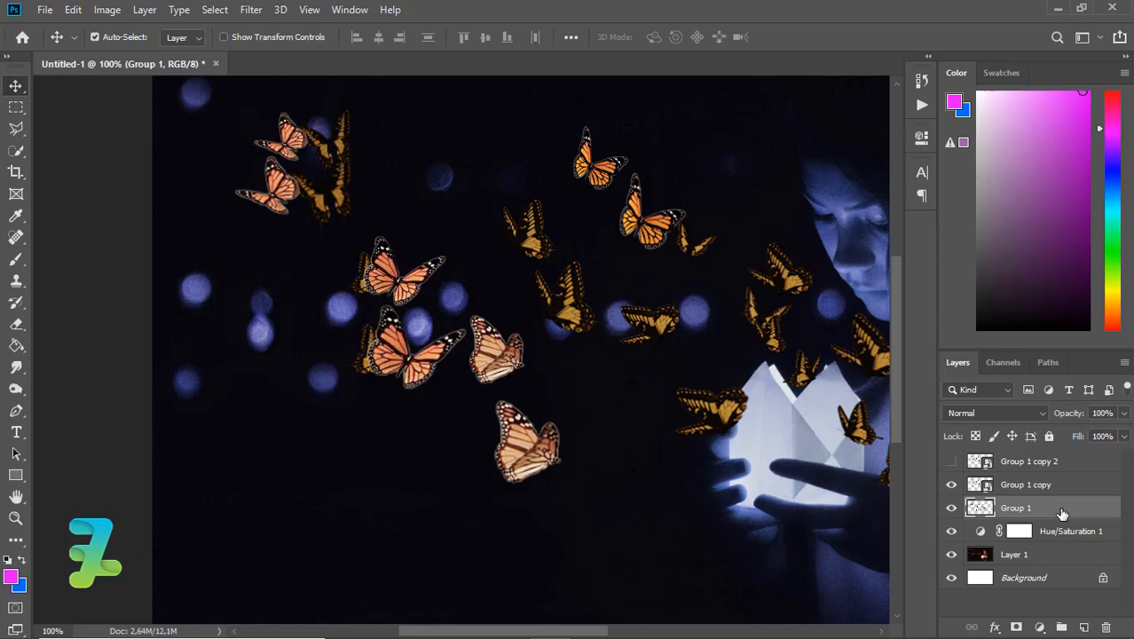
# Step: Add a Color Overlay in blue 0042ff to the Group 1 layer
pyautogui.doubleClick(1062, 513)
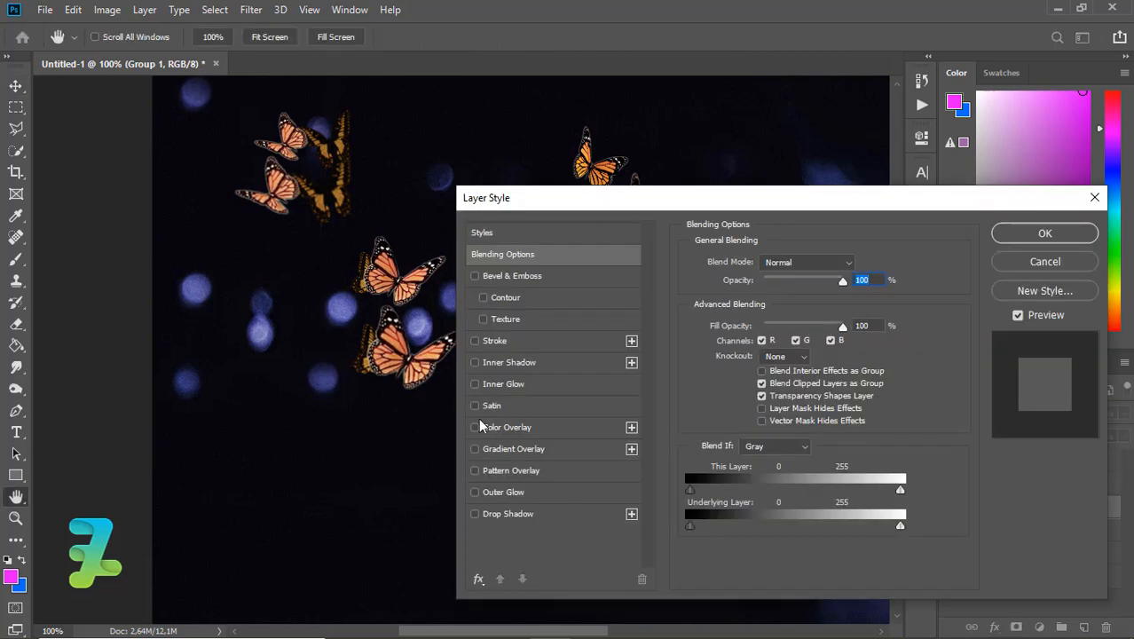
pyautogui.click(504, 427)
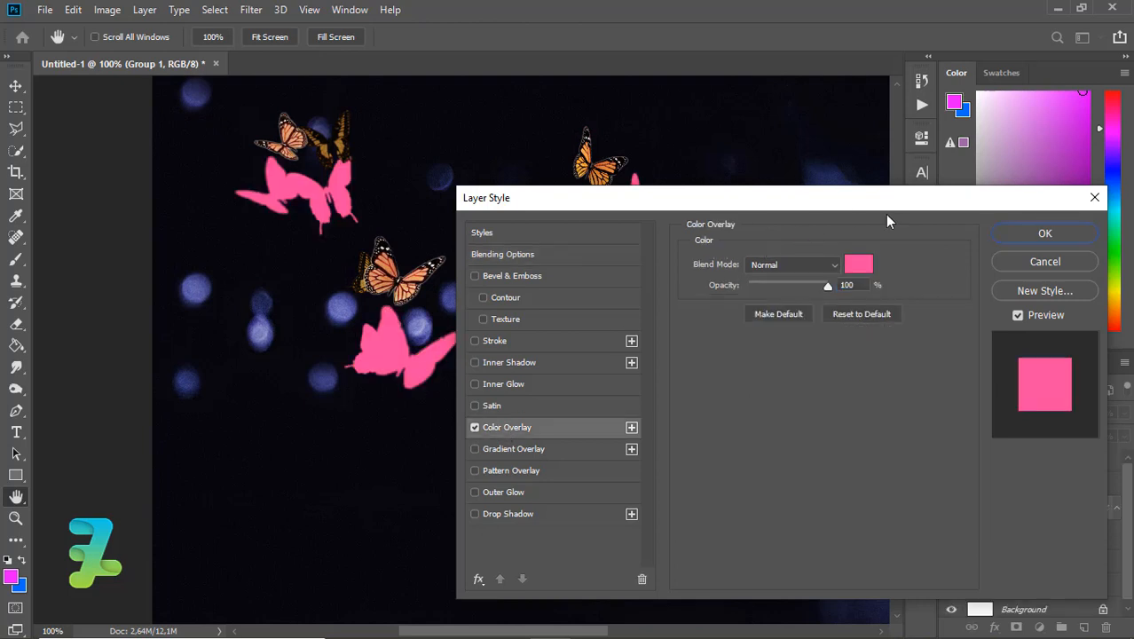
pyautogui.click(858, 264)
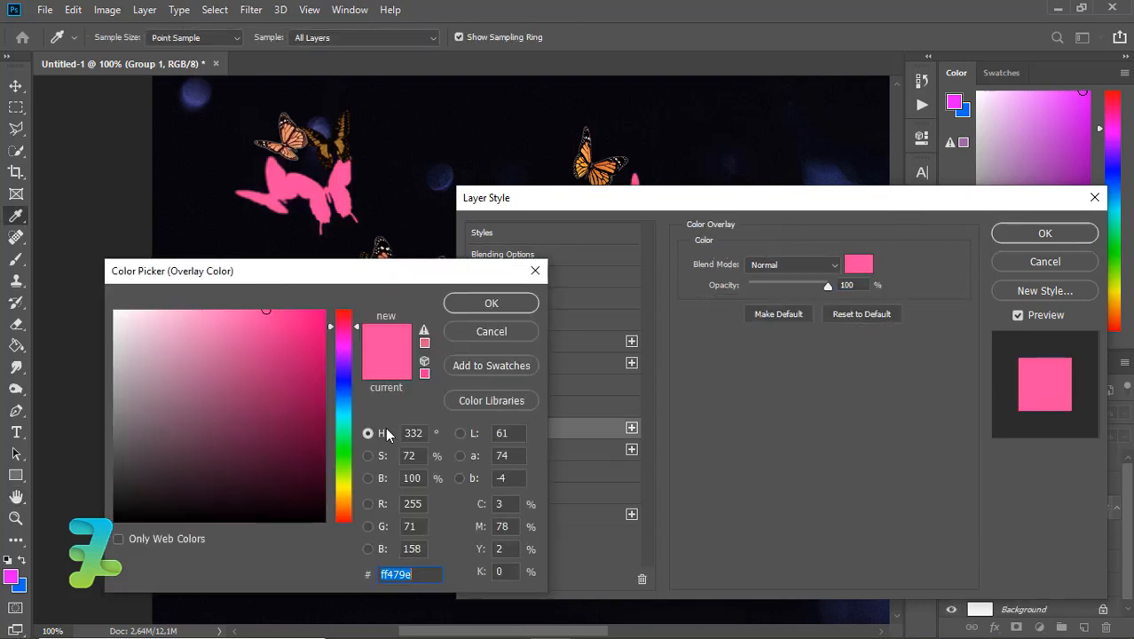
pyautogui.click(347, 382)
pyautogui.click(347, 390)
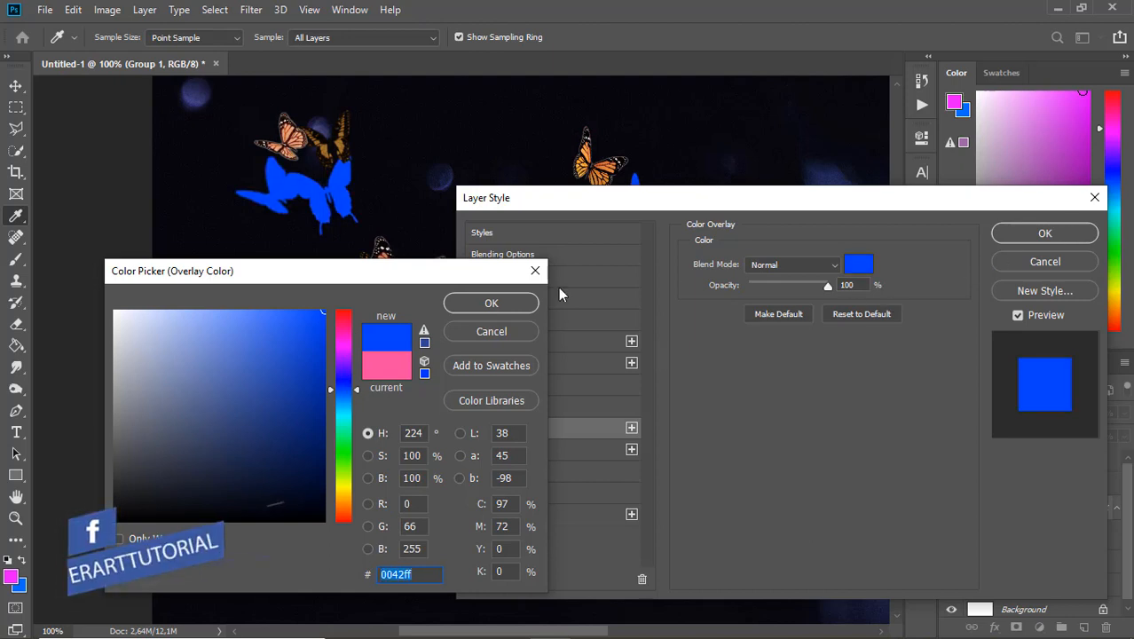
pyautogui.click(515, 304)
pyautogui.click(1060, 236)
# Step: Lasso the upper-left pair of blue silhouettes and move it behind the matching upper-left butterflies, leaving no active selection
pyautogui.press('v')
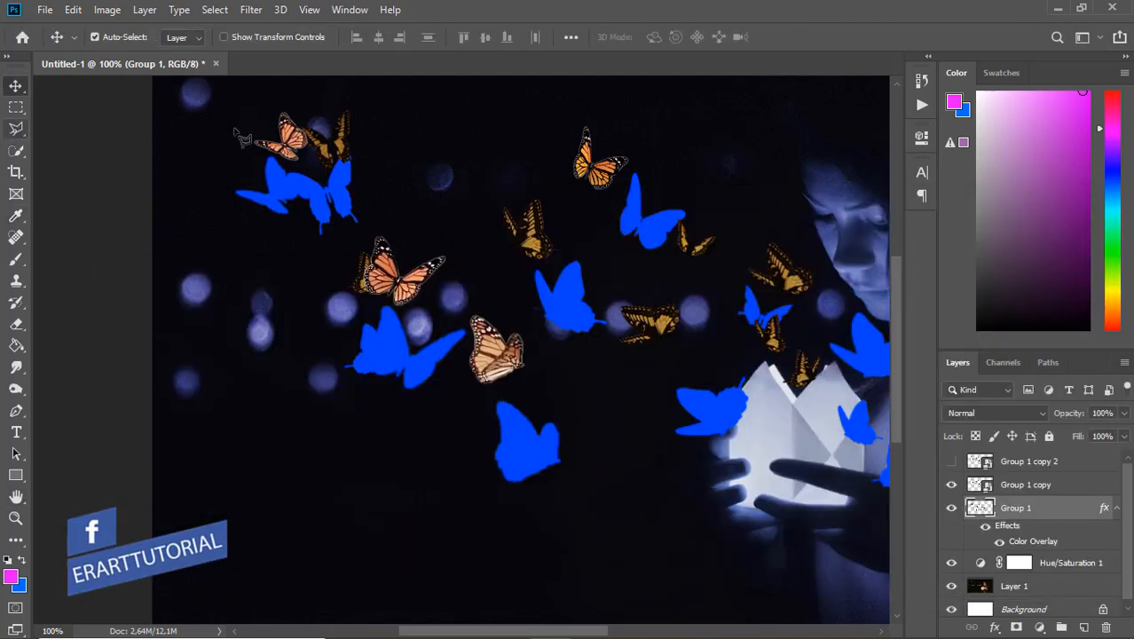
pyautogui.click(16, 129)
pyautogui.click(233, 129)
pyautogui.click(213, 204)
pyautogui.click(313, 248)
pyautogui.click(359, 237)
pyautogui.click(383, 207)
pyautogui.click(381, 182)
pyautogui.click(367, 137)
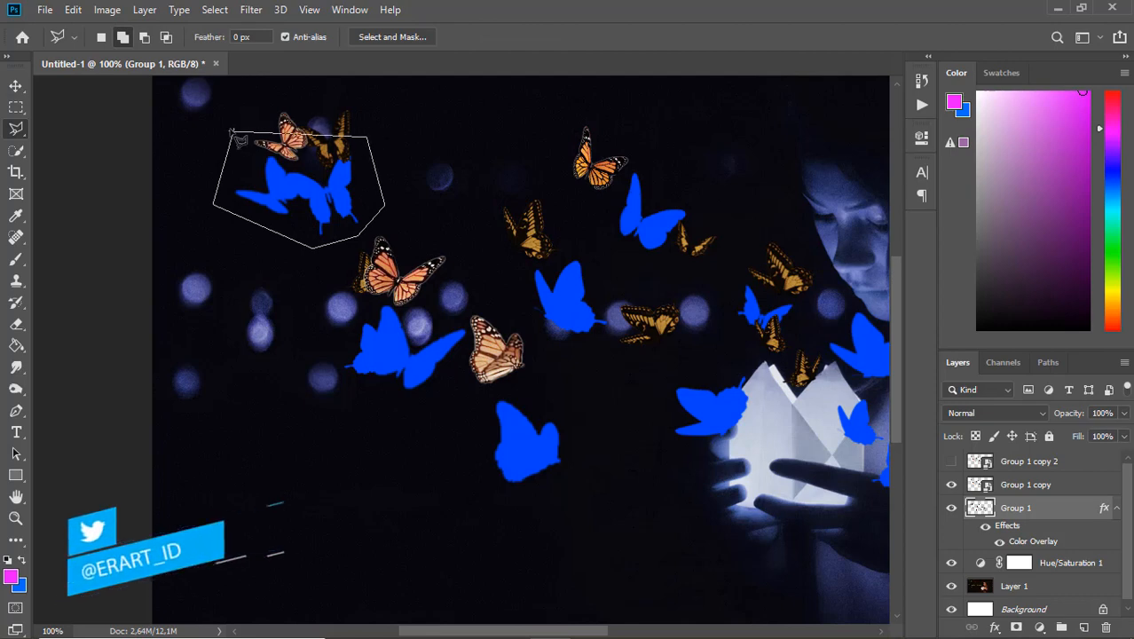
pyautogui.click(234, 128)
pyautogui.press('v')
pyautogui.moveTo(367, 213); pyautogui.dragTo(316, 162)
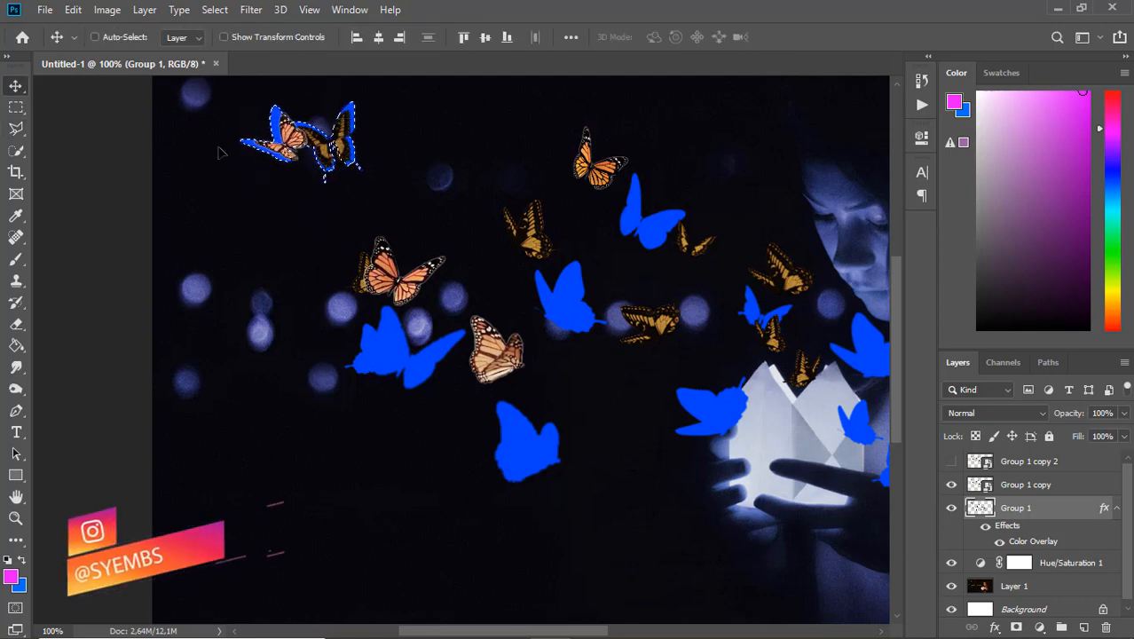
pyautogui.hotkey('ctrl', 'd')
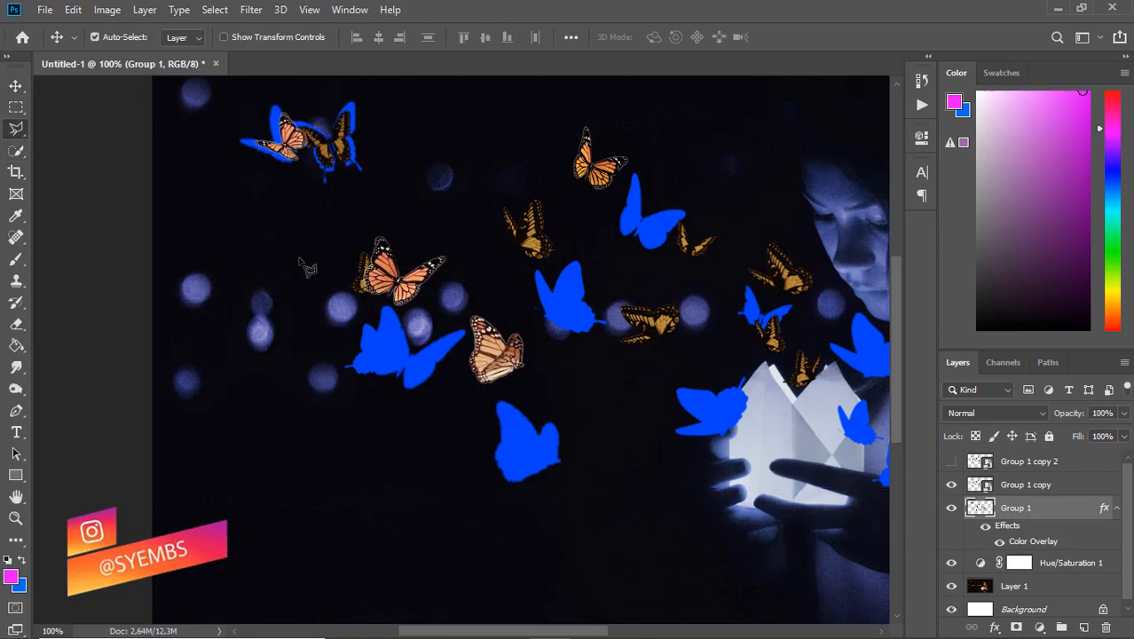
# Step: Lasso the large blue silhouette at the middle left, align it behind the orange butterfly just above it, and deselect
pyautogui.click(16, 129)
pyautogui.click(330, 286)
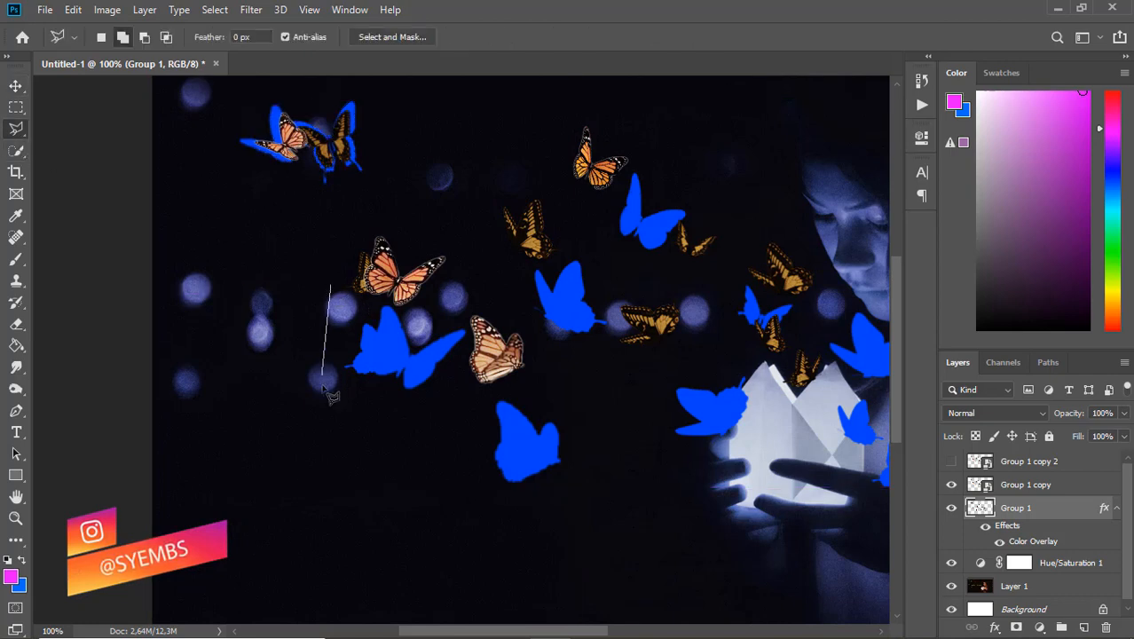
pyautogui.click(330, 287)
pyautogui.press('v')
pyautogui.moveTo(429, 348); pyautogui.dragTo(444, 263)
pyautogui.hotkey('ctrl', 'd')
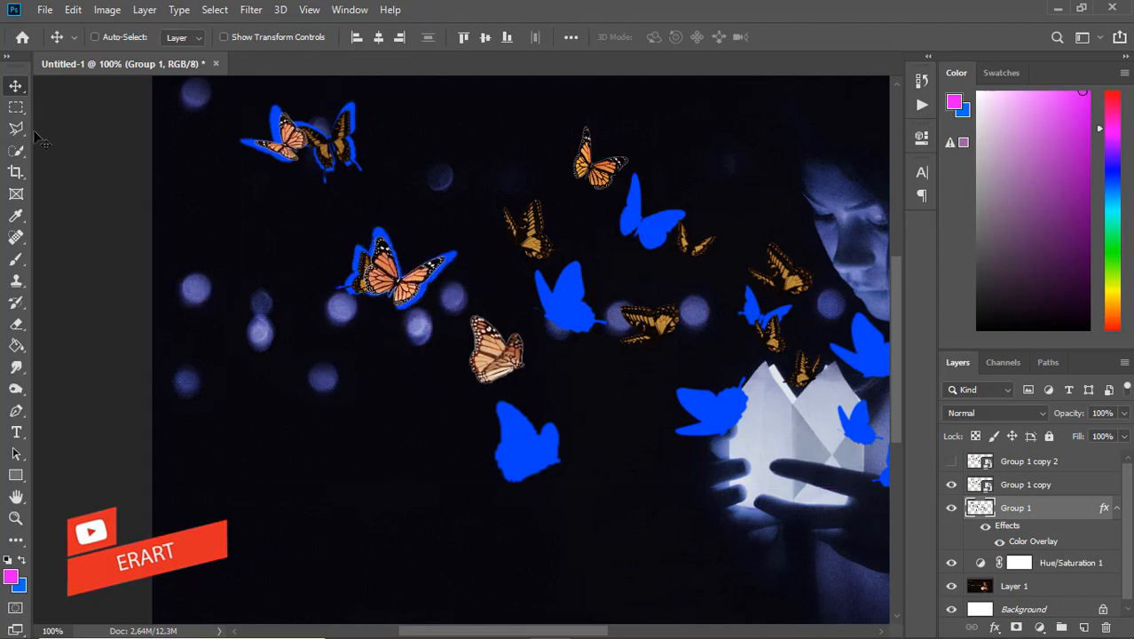
# Step: Lasso the lowest blue silhouette and move it up behind the pale monarch butterfly, clearing the selection
pyautogui.click(16, 128)
pyautogui.click(468, 490)
pyautogui.click(563, 536)
pyautogui.click(611, 455)
pyautogui.click(563, 373)
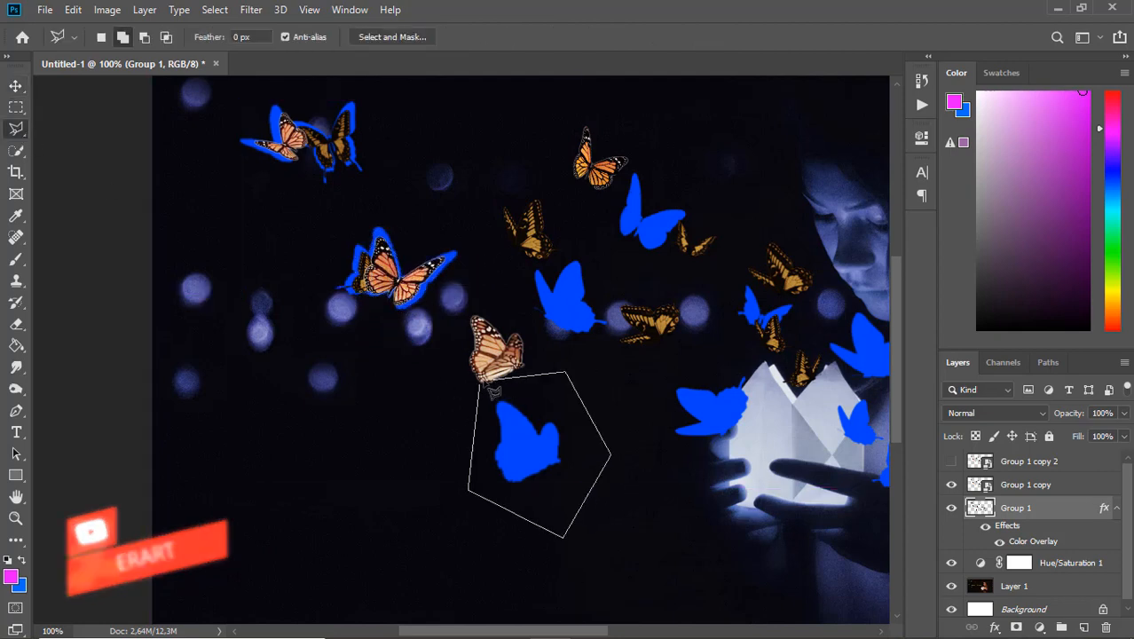
pyautogui.click(479, 384)
pyautogui.press('v')
pyautogui.moveTo(525, 443); pyautogui.dragTo(507, 355)
pyautogui.hotkey('ctrl', 'd')
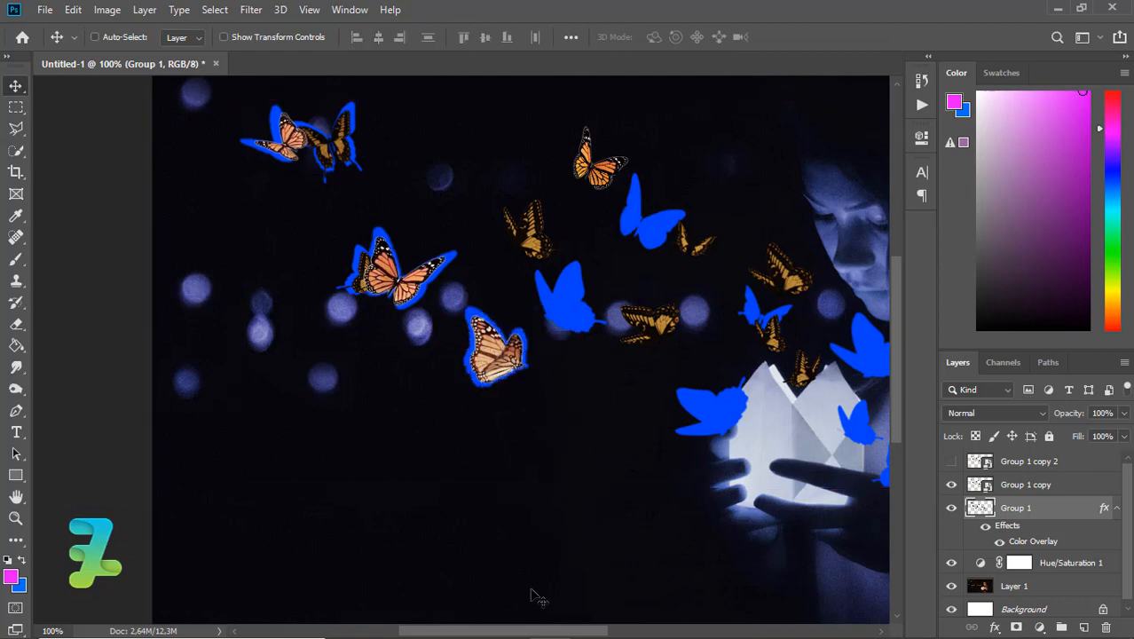
# Step: Lasso the blue silhouette right of the pale monarch and place it behind the swallowtail butterfly above, with the selection cleared
pyautogui.moveTo(526, 632); pyautogui.dragTo(577, 632)
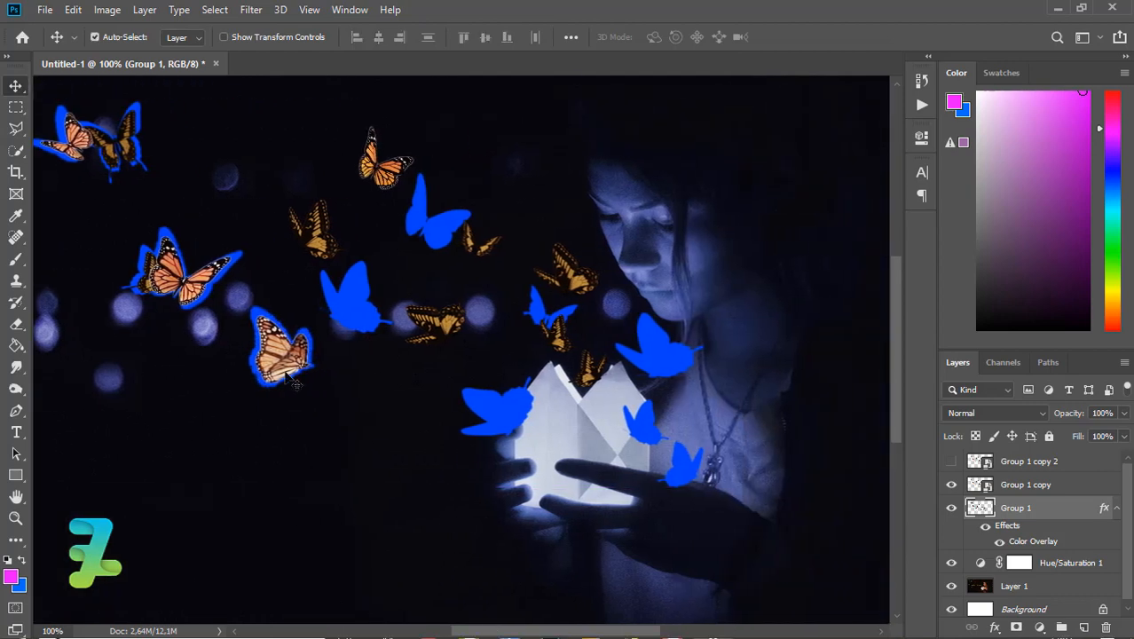
pyautogui.click(14, 130)
pyautogui.click(304, 264)
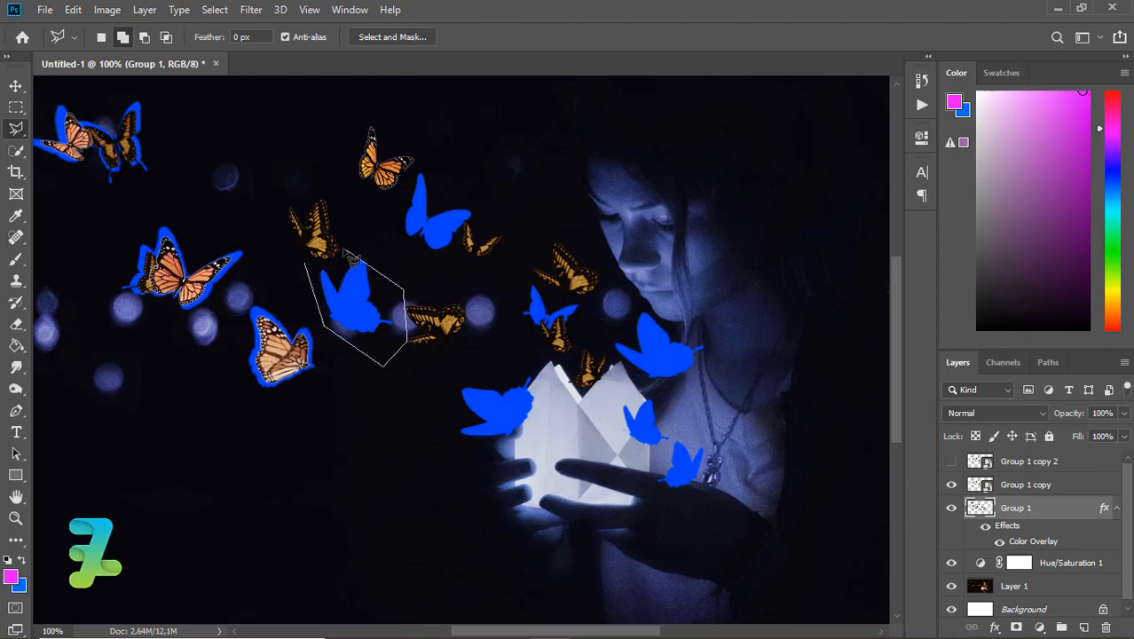
pyautogui.click(305, 262)
pyautogui.click(16, 86)
pyautogui.moveTo(358, 304); pyautogui.dragTo(321, 237)
pyautogui.hotkey('ctrl', 'd')
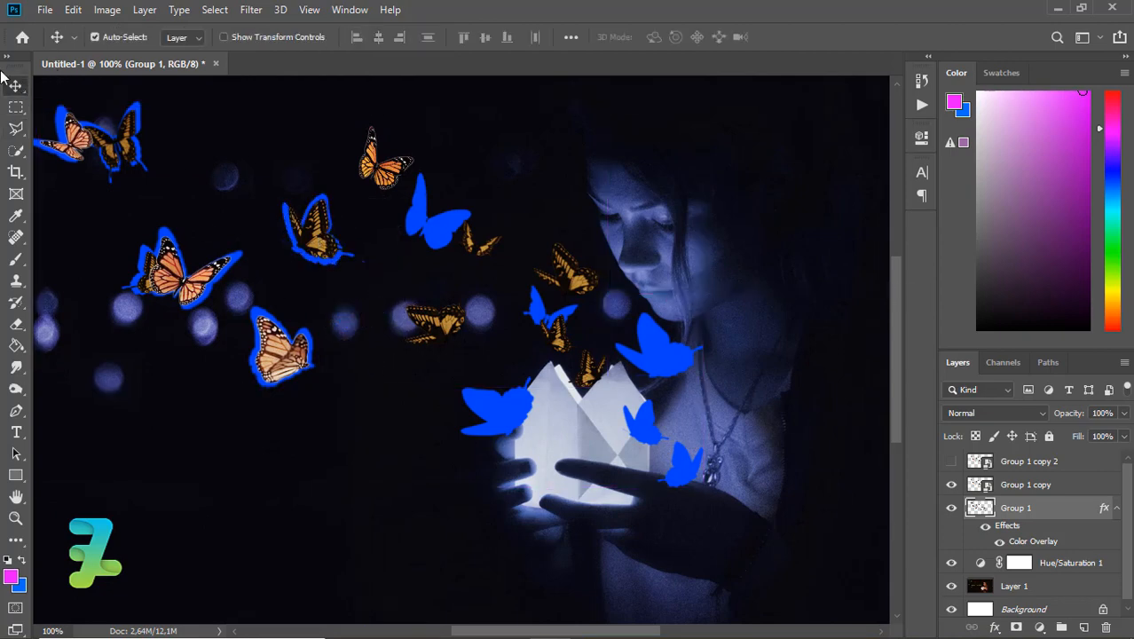
# Step: Lasso the uppermost blue silhouette and move it behind the orange monarch at its upper left, then deselect it
pyautogui.click(16, 130)
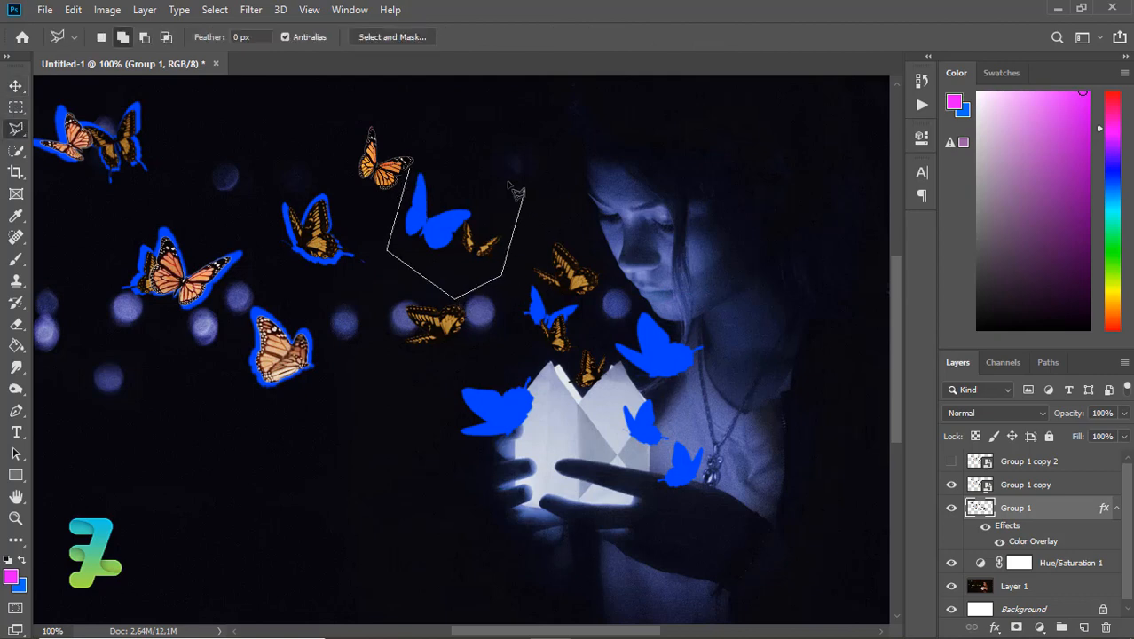
pyautogui.click(418, 180)
pyautogui.click(16, 86)
pyautogui.moveTo(431, 217); pyautogui.dragTo(381, 154)
pyautogui.hotkey('ctrl', 'd')
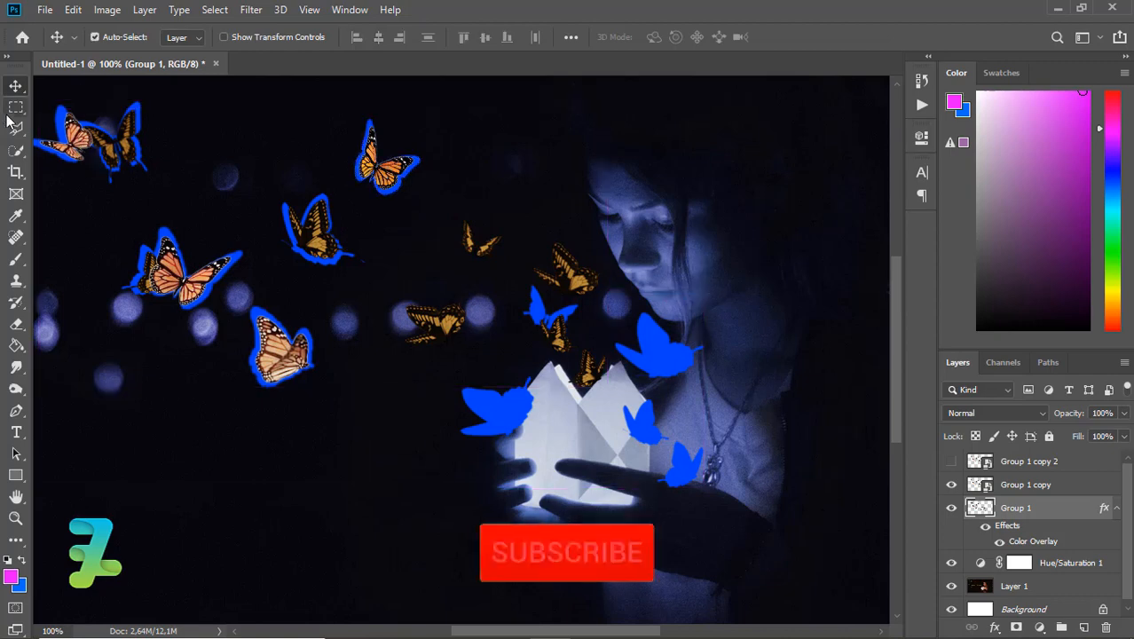
# Step: Lasso the blue silhouette at the lantern's left edge and move it behind the swallowtail to its upper left
pyautogui.click(16, 129)
pyautogui.click(561, 468)
pyautogui.click(546, 366)
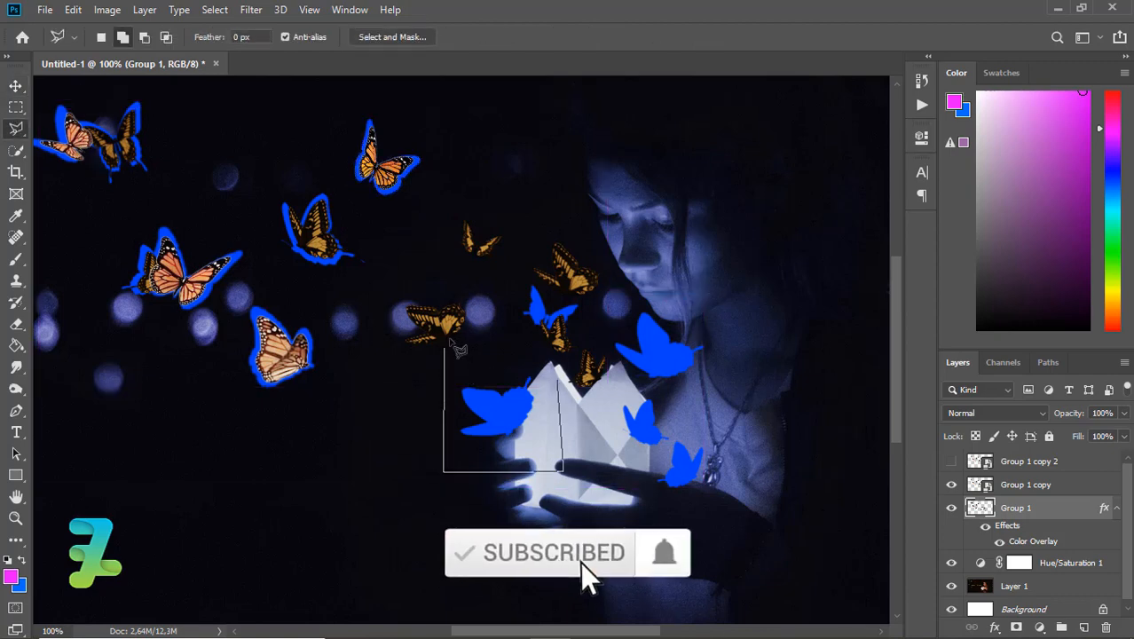
pyautogui.click(444, 349)
pyautogui.press('v')
pyautogui.moveTo(503, 411); pyautogui.dragTo(435, 325)
pyautogui.hotkey('ctrl', 'd')
# Step: Lasso the small blue silhouette above the lantern and move it behind the small butterfly to its upper left
pyautogui.press('l')
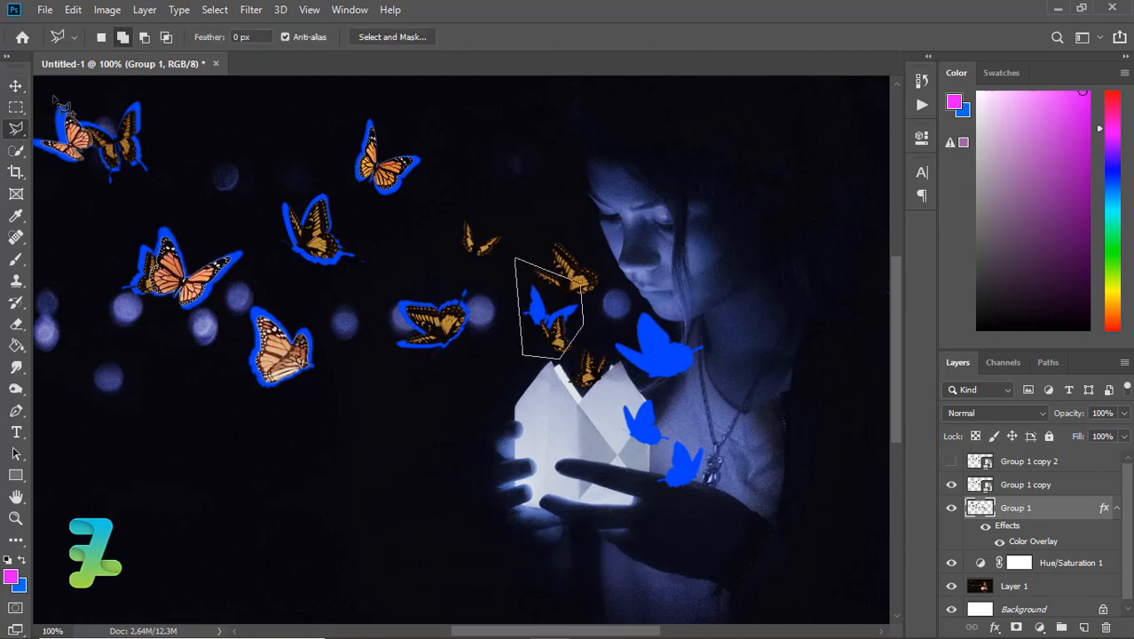
pyautogui.click(524, 263)
pyautogui.press('v')
pyautogui.moveTo(529, 315); pyautogui.dragTo(465, 250)
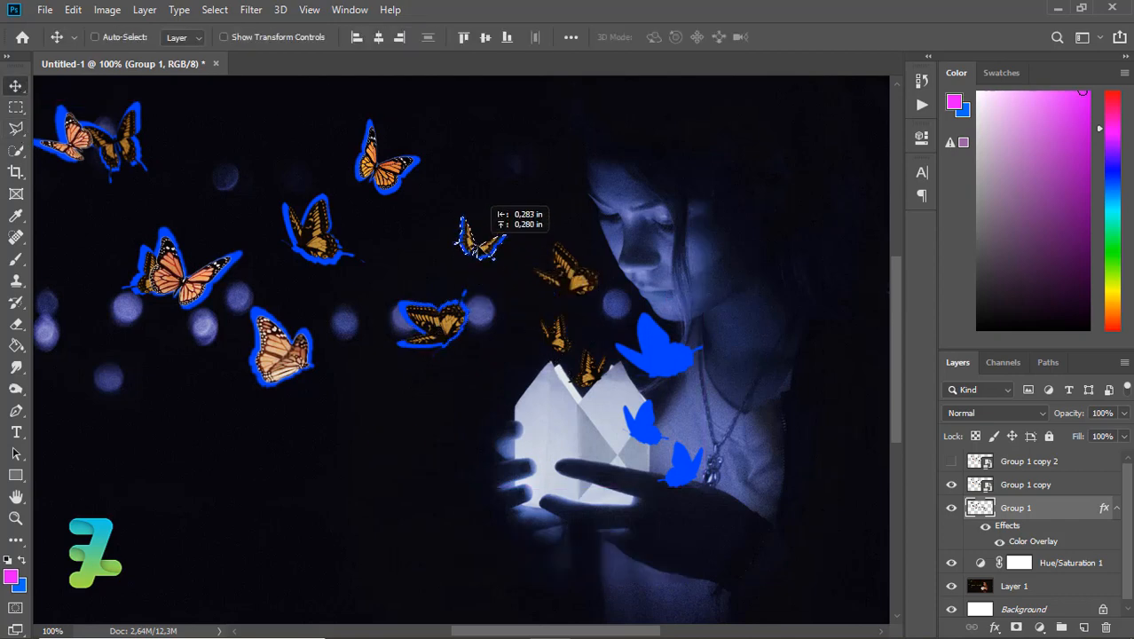
# Step: Lasso the blue silhouette beside the woman's neck and move it behind the butterfly near her face, clearing the selection
pyautogui.press('l')
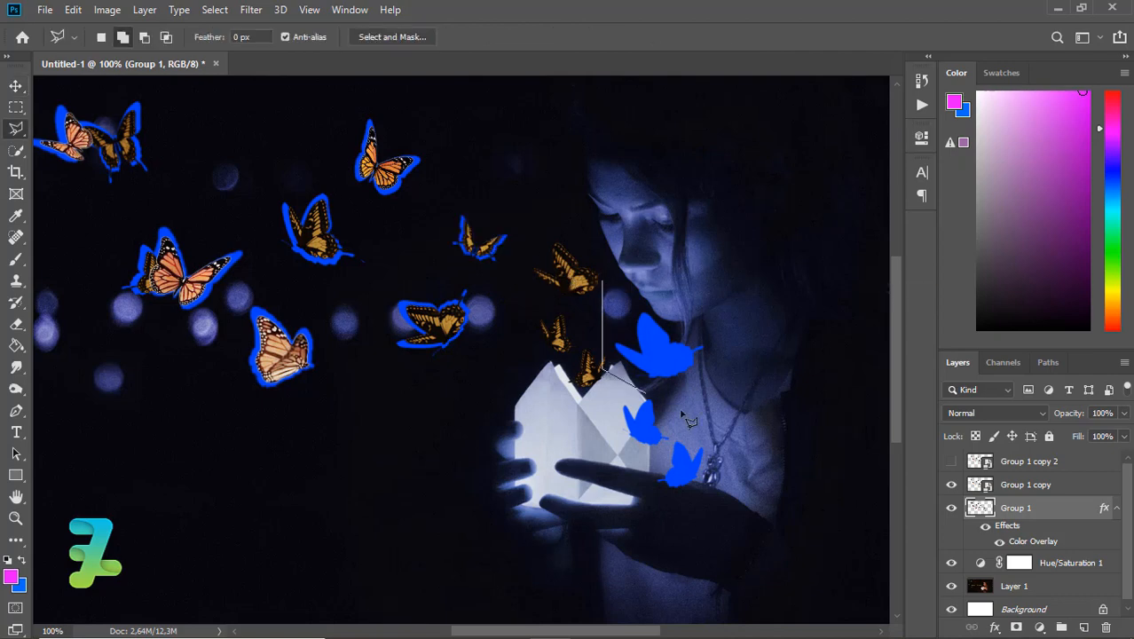
pyautogui.click(604, 284)
pyautogui.press('v')
pyautogui.moveTo(665, 351)
pyautogui.mouseDown()
pyautogui.moveTo(603, 306)
pyautogui.moveTo(584, 266)
pyautogui.mouseUp()
pyautogui.hotkey('ctrl', 'd')
# Step: Lasso the blue silhouette over the lantern's right side and move it behind the small butterfly above the lantern
pyautogui.press('l')
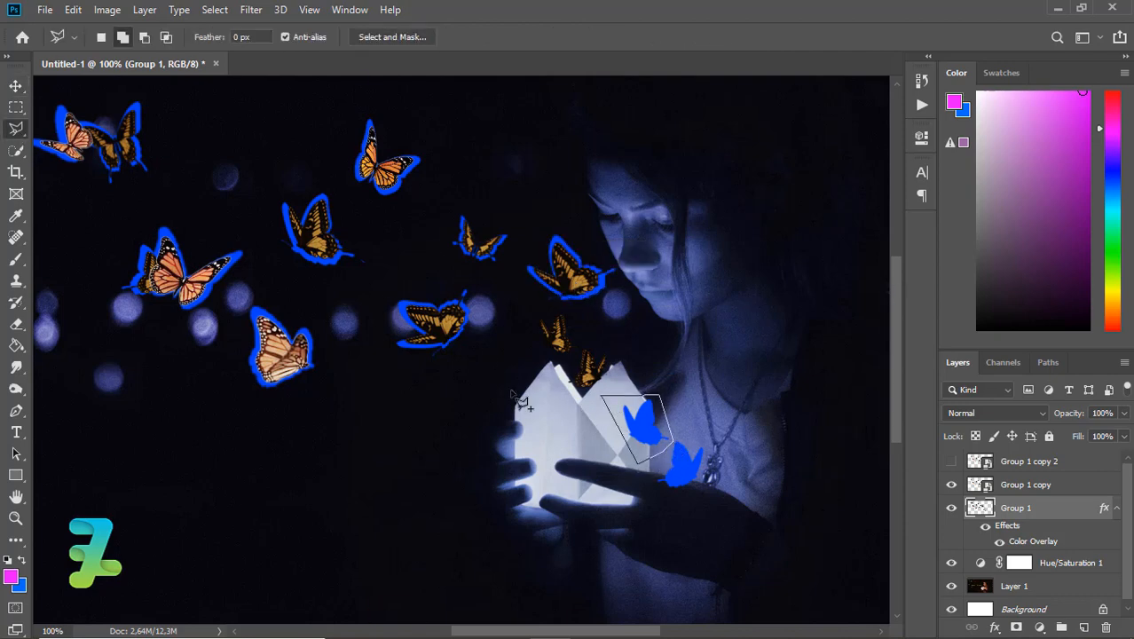
pyautogui.click(601, 395)
pyautogui.press('v')
pyautogui.moveTo(643, 428)
pyautogui.mouseDown()
pyautogui.moveTo(608, 324)
pyautogui.moveTo(554, 333)
pyautogui.mouseUp()
pyautogui.hotkey('ctrl', 'd')
# Step: Lasso the last blue silhouette beside the necklace pendant and move it behind the butterfly at the lantern's opening
pyautogui.press('l')
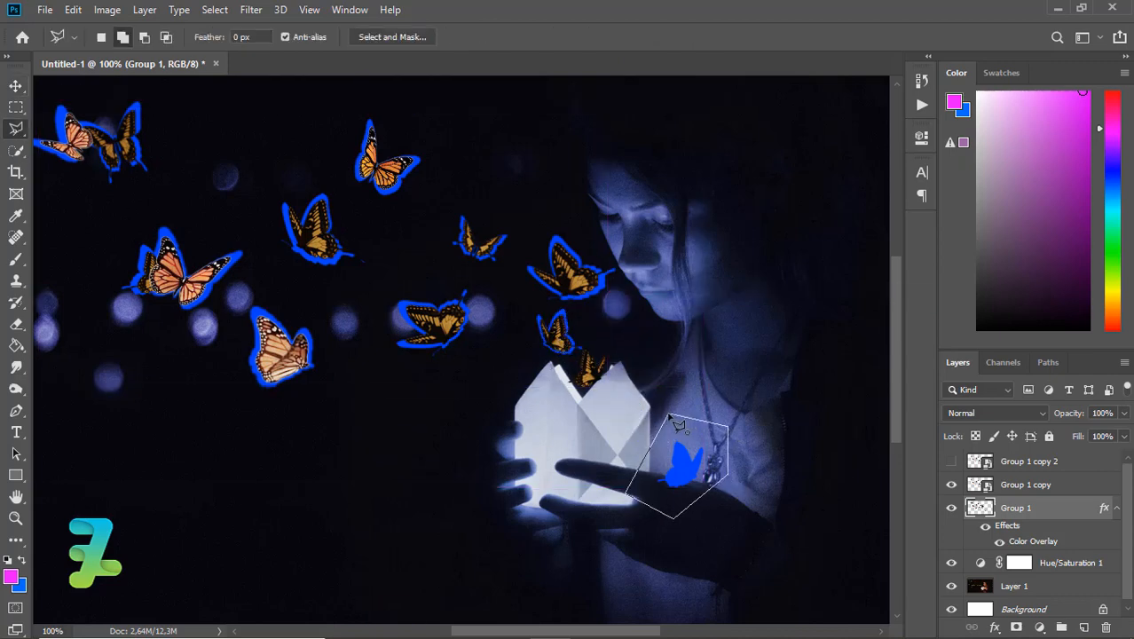
pyautogui.click(673, 418)
pyautogui.press('v')
pyautogui.moveTo(677, 424)
pyautogui.mouseDown()
pyautogui.moveTo(690, 431)
pyautogui.moveTo(593, 332)
pyautogui.mouseUp()
pyautogui.hotkey('ctrl', 'd')
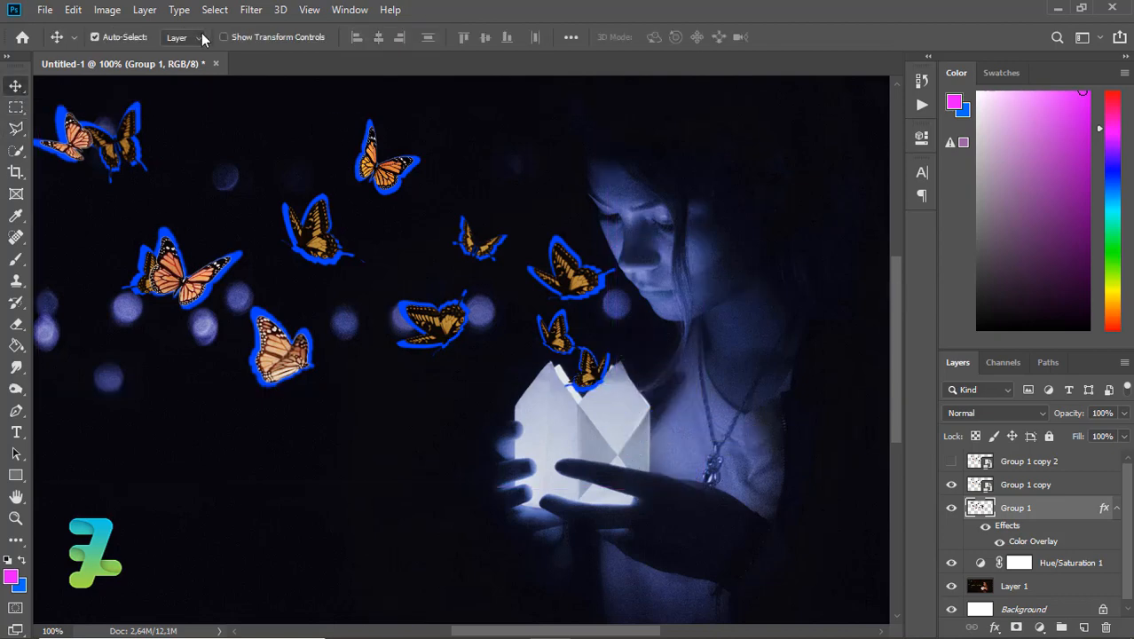
# Step: Apply a Gaussian Blur with a 30.4-pixel radius to Group 1 and set the layer's blend mode to Overlay
pyautogui.click(251, 10)
pyautogui.moveTo(344, 197)
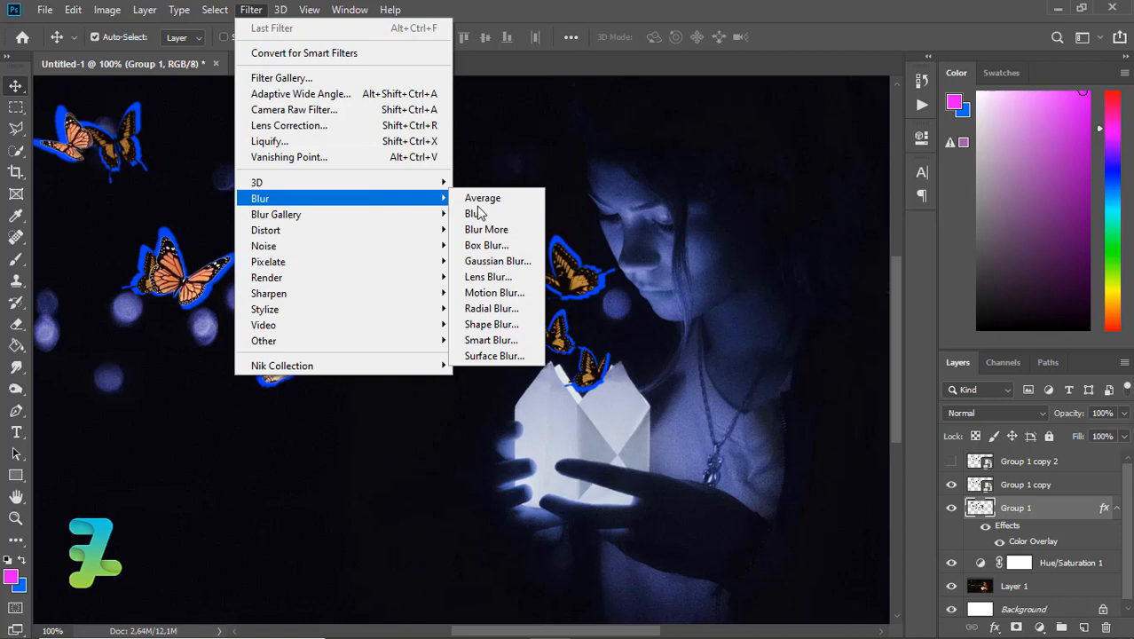
pyautogui.click(497, 261)
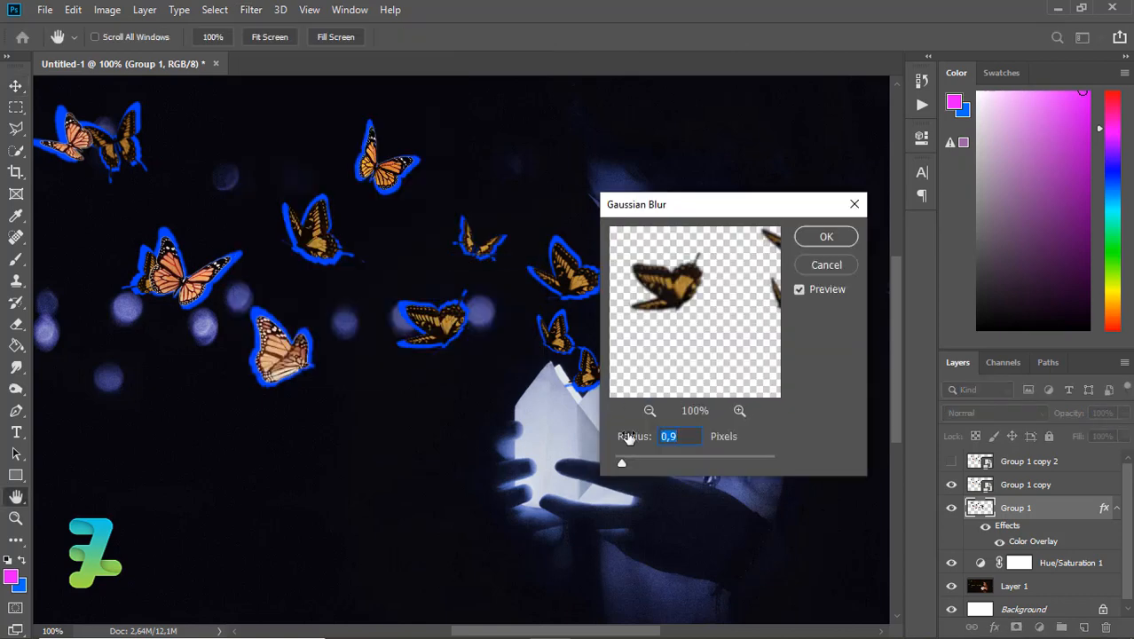
pyautogui.moveTo(618, 459); pyautogui.dragTo(637, 461)
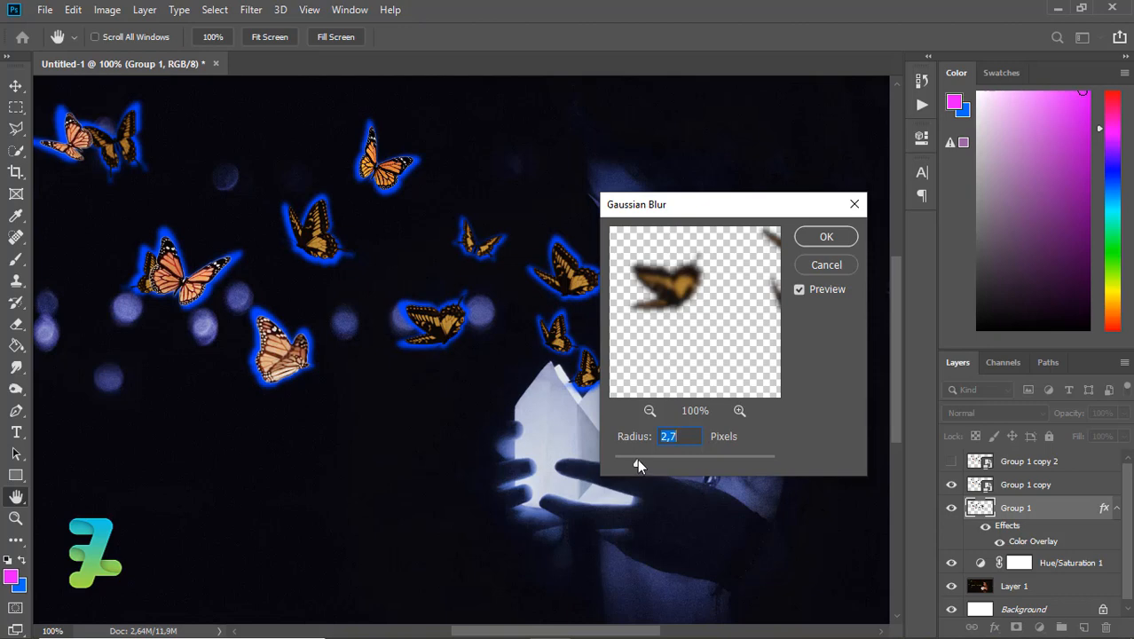
pyautogui.moveTo(637, 460); pyautogui.dragTo(690, 460)
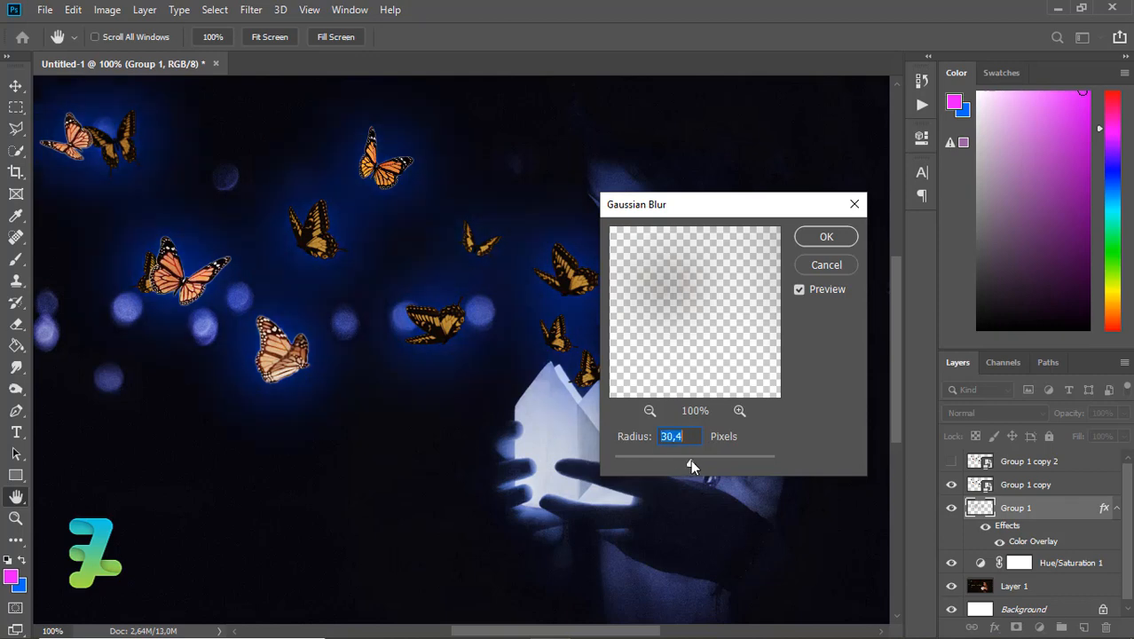
pyautogui.press('Return')
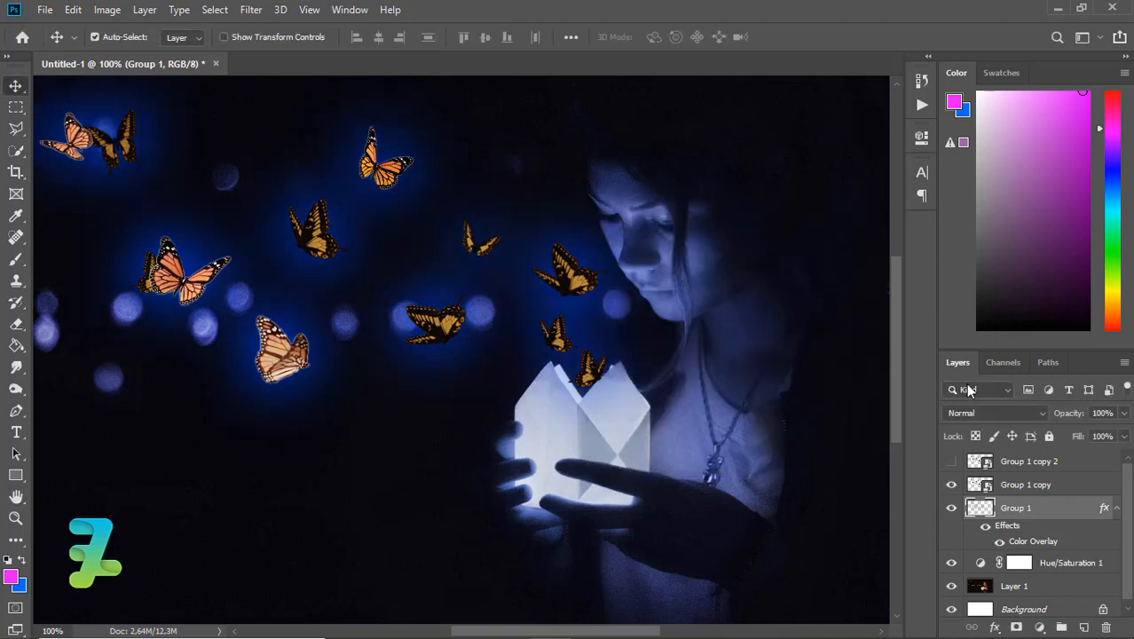
pyautogui.click(980, 413)
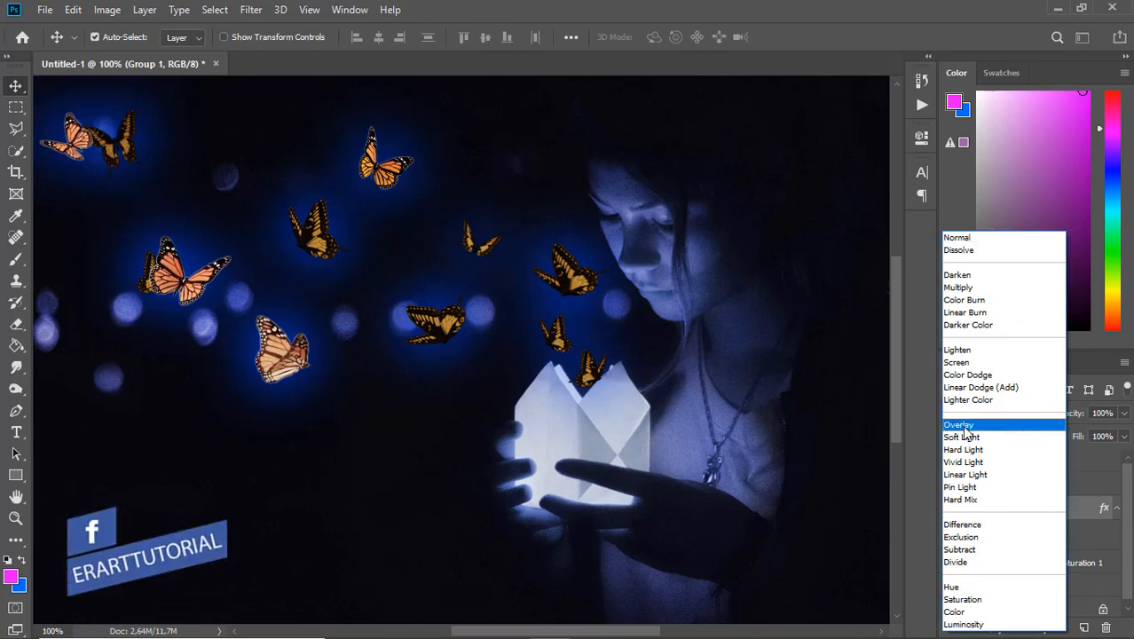
pyautogui.click(960, 425)
# Step: Show the Group 1 copy 2 layer and add a blue Color Overlay to it
pyautogui.click(1076, 464)
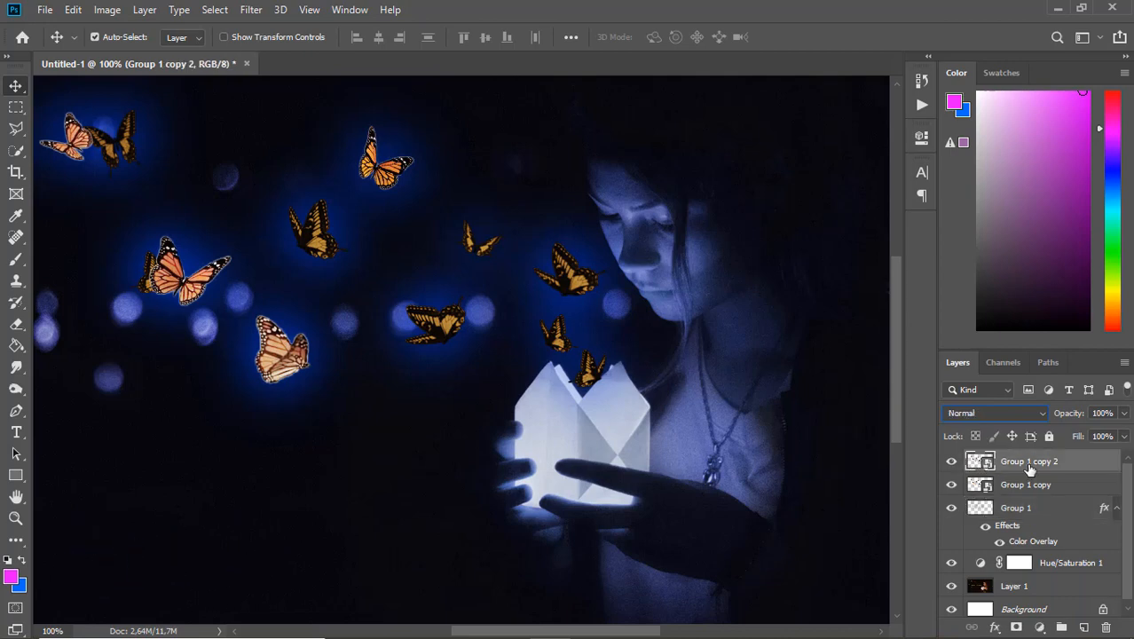
pyautogui.doubleClick(1081, 465)
pyautogui.click(474, 427)
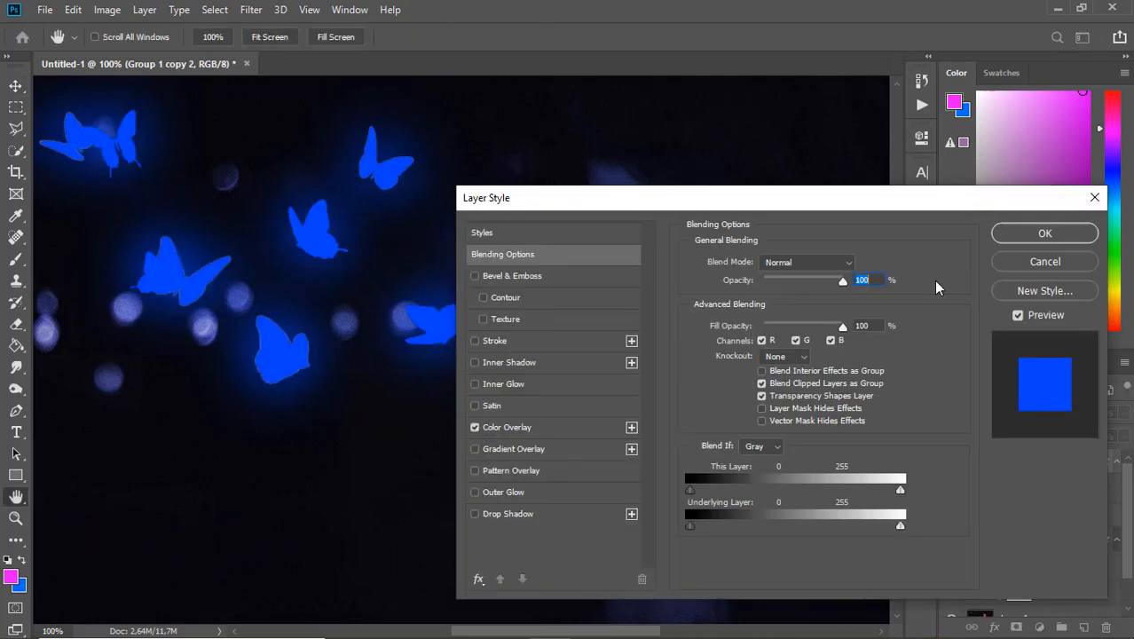
pyautogui.click(1045, 233)
# Step: Set Group 1 copy 2 to Soft Light blending and lower its opacity to 17%
pyautogui.click(986, 414)
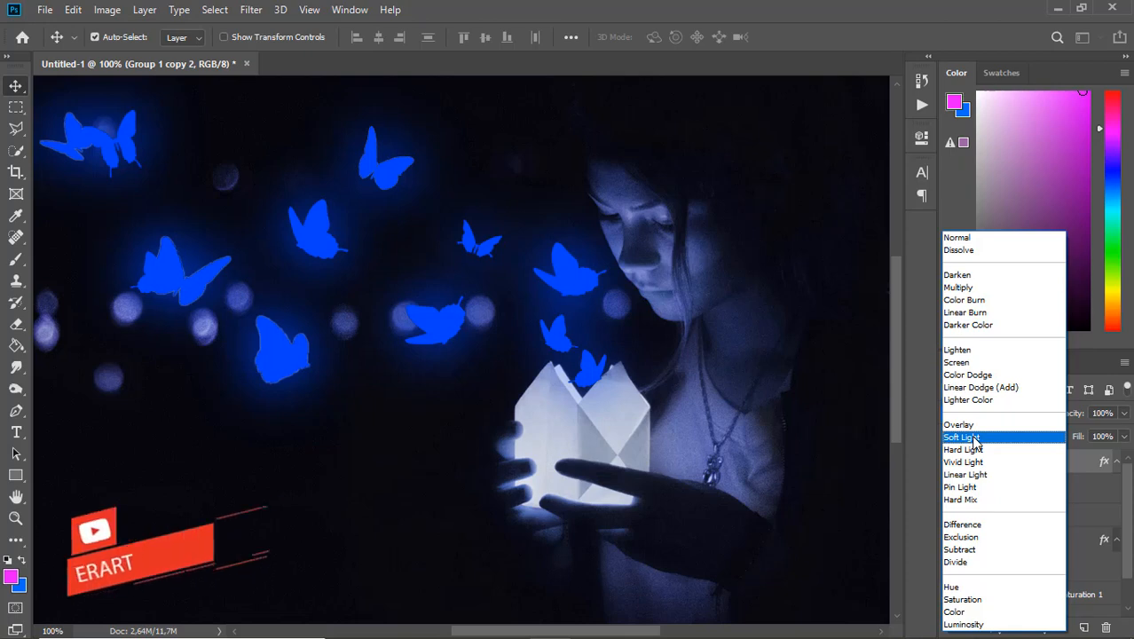
pyautogui.click(973, 438)
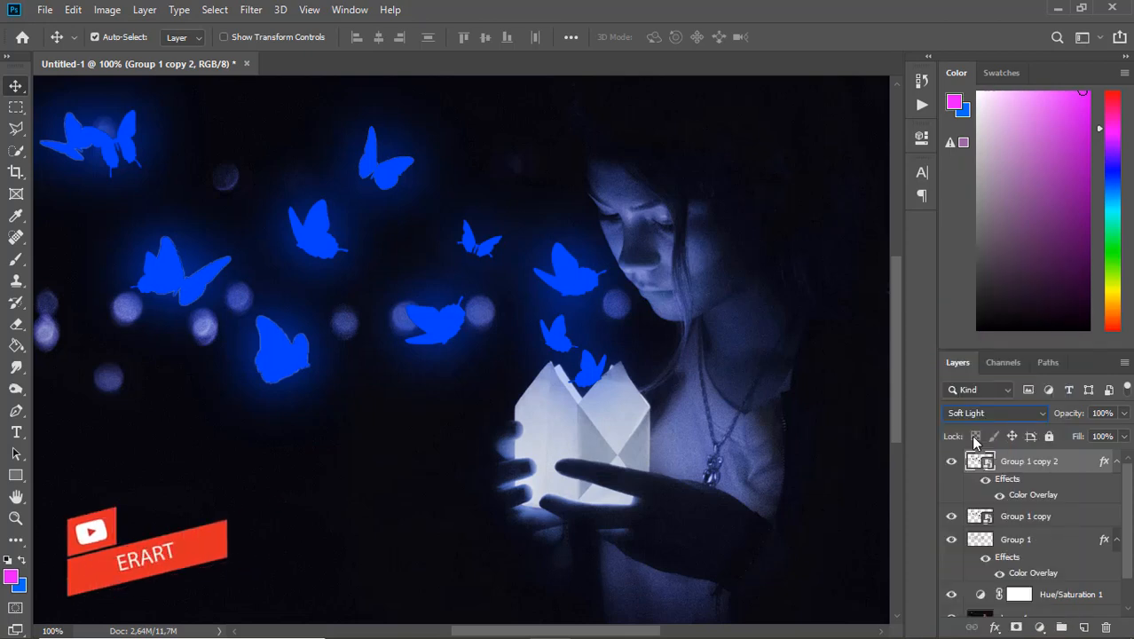
pyautogui.click(1123, 414)
pyautogui.moveTo(1122, 434); pyautogui.dragTo(1060, 439)
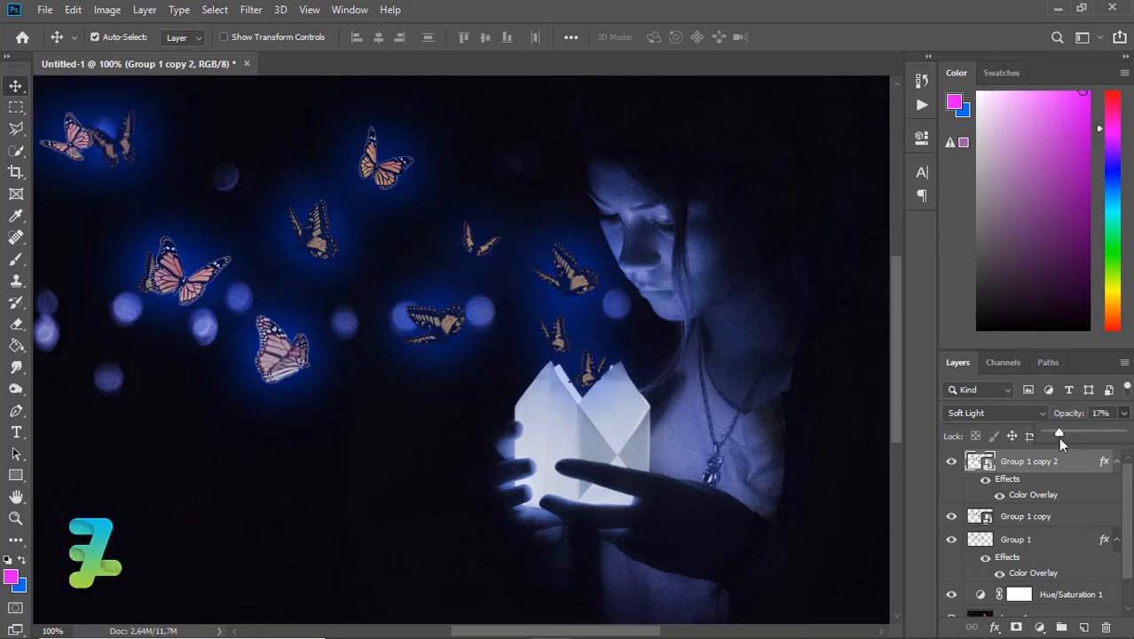
# Step: Add a Solid Color fill layer in blue 1b10ff above Group 1 copy 2
pyautogui.click(1116, 343)
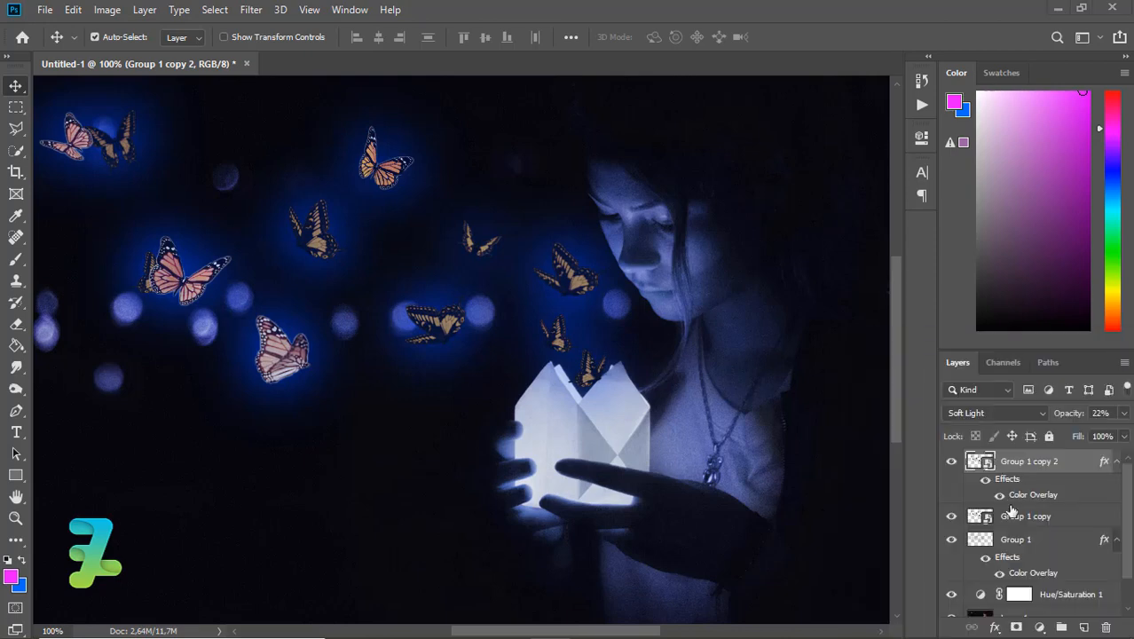
pyautogui.click(1040, 627)
pyautogui.click(1038, 335)
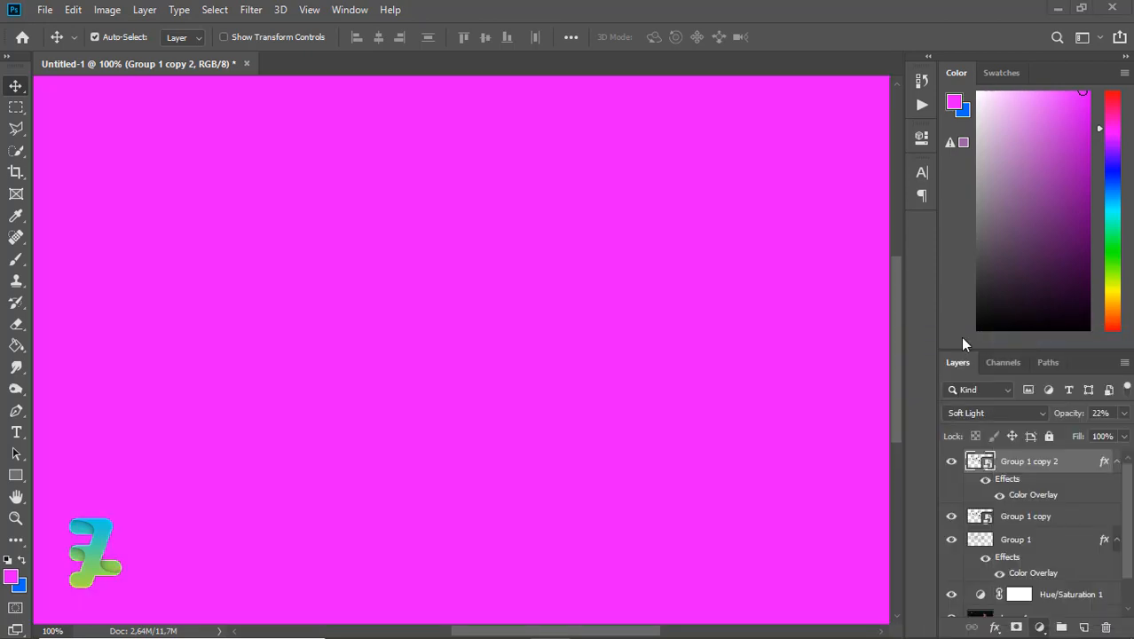
pyautogui.click(343, 378)
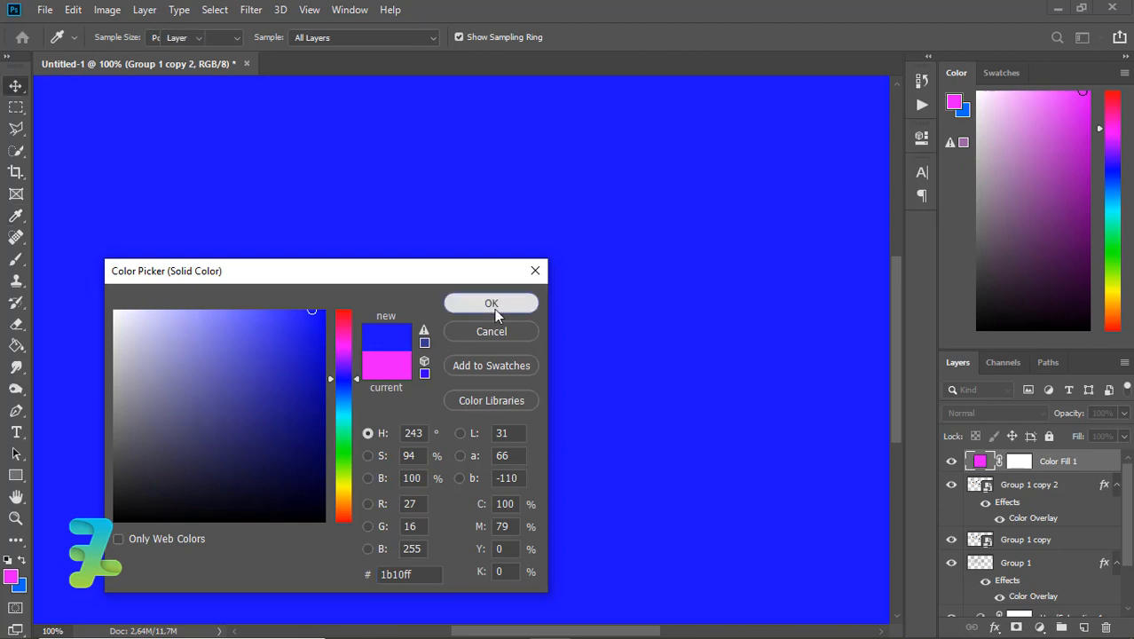
pyautogui.click(494, 305)
# Step: Move the blue Color Fill 1 layer directly above Group 1 copy and clip it to that layer
pyautogui.moveTo(1080, 467); pyautogui.dragTo(1087, 532)
pyautogui.rightClick(1056, 517)
pyautogui.click(883, 324)
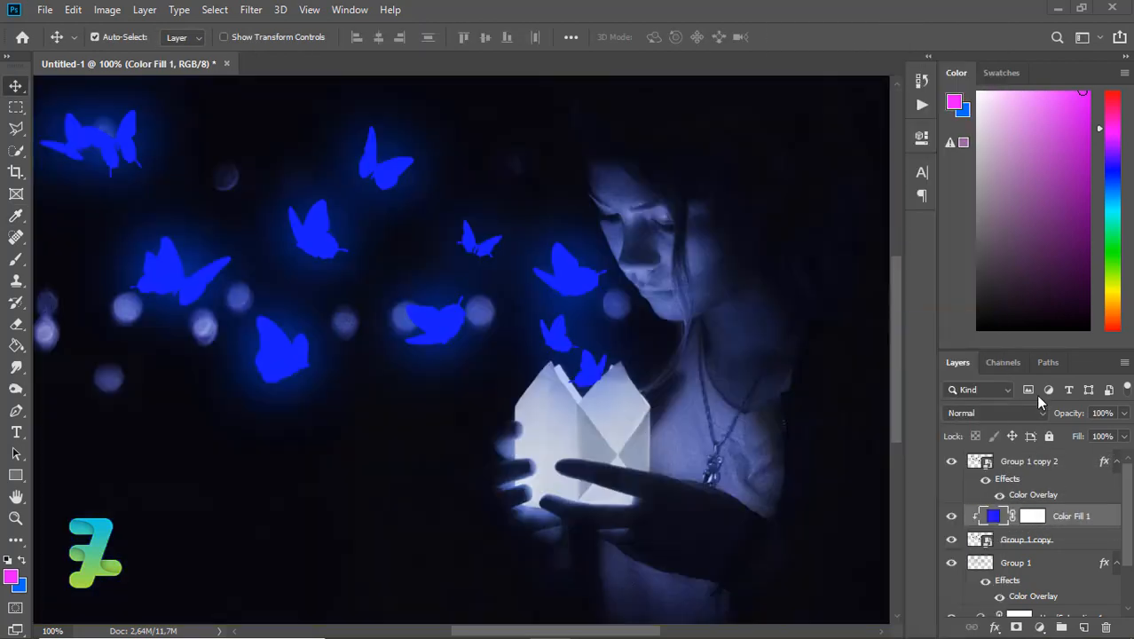
# Step: Set Color Fill 1 to Hard Light blending and lower its opacity to 43%
pyautogui.click(1034, 415)
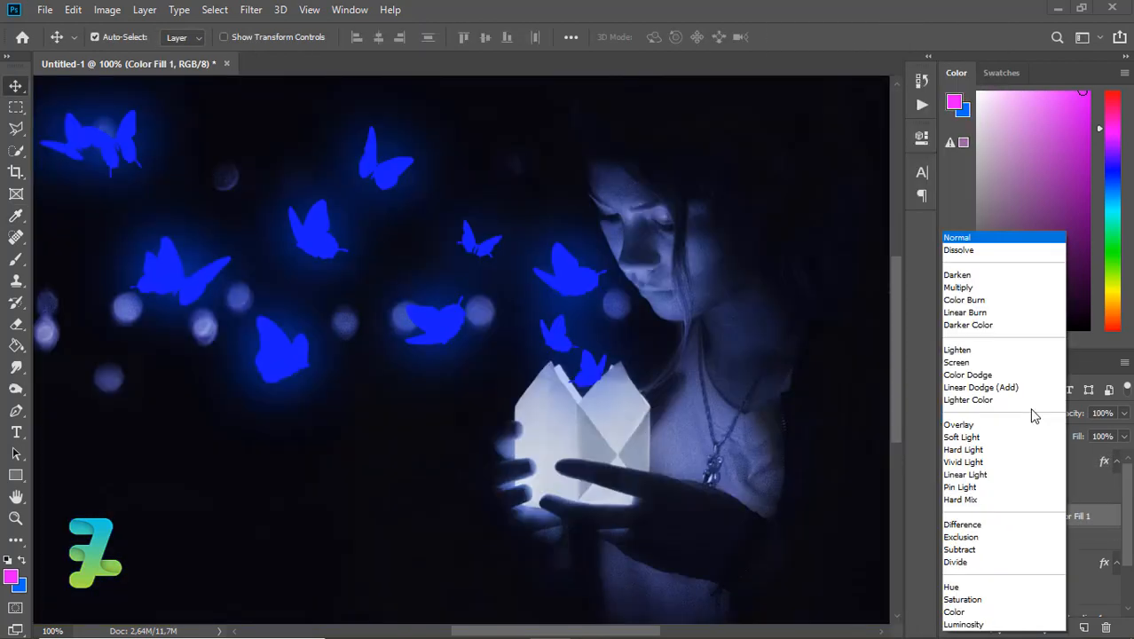
pyautogui.click(987, 454)
pyautogui.click(1124, 413)
pyautogui.moveTo(1121, 433); pyautogui.dragTo(1078, 431)
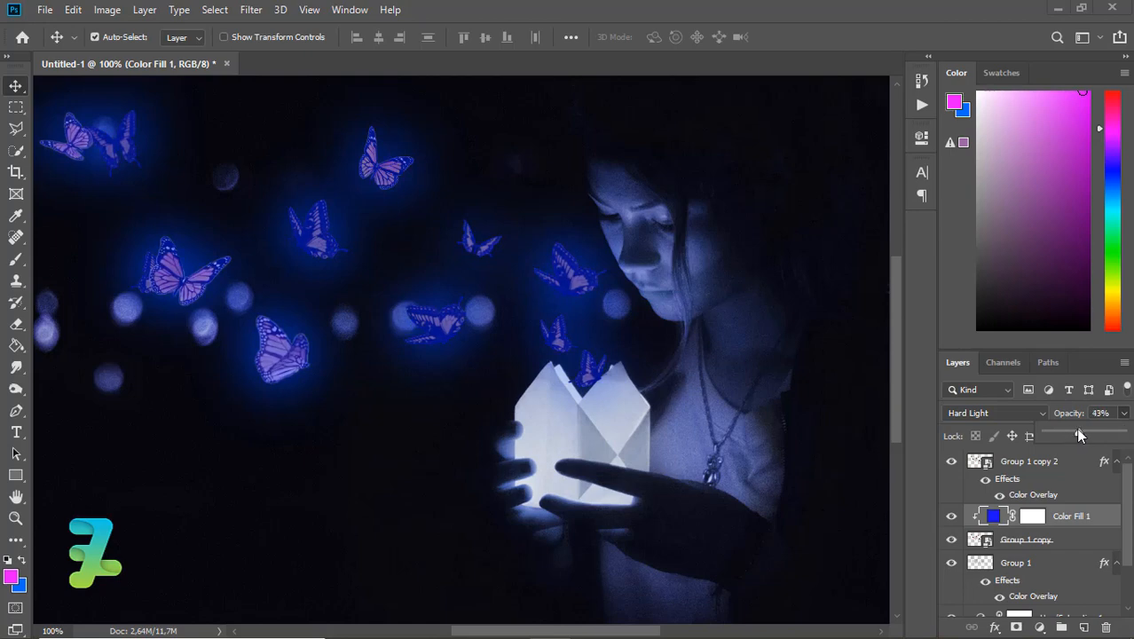
# Step: Raise Group 1 copy 2 to 100% opacity and apply a Gaussian Blur with an 18-pixel radius to it
pyautogui.click(980, 461)
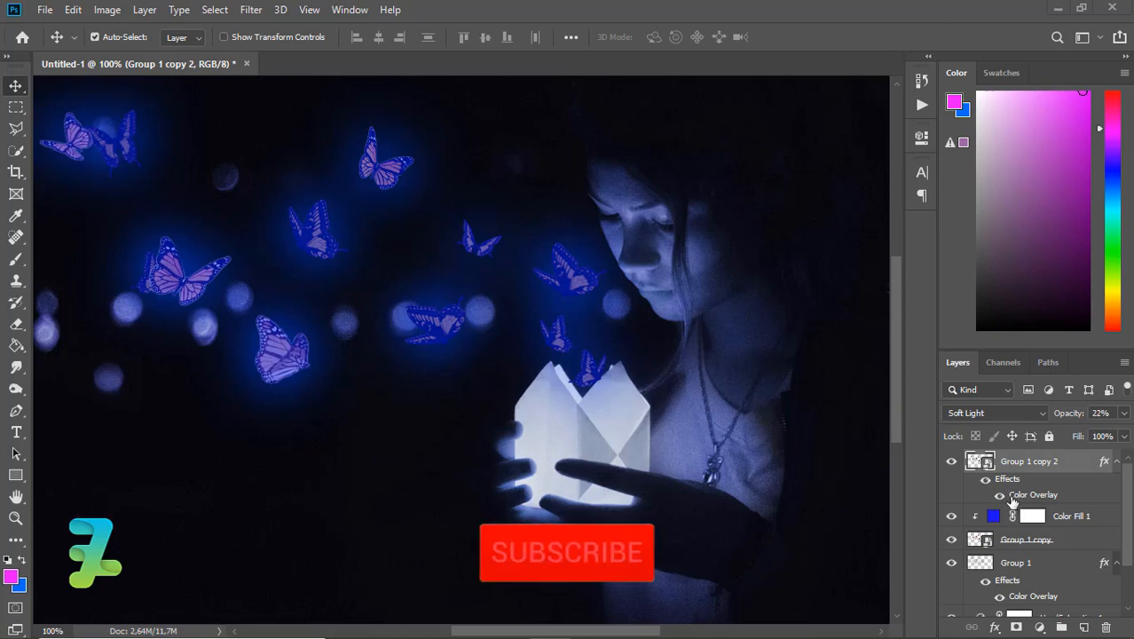
pyautogui.click(1124, 412)
pyautogui.moveTo(1063, 433); pyautogui.dragTo(1125, 434)
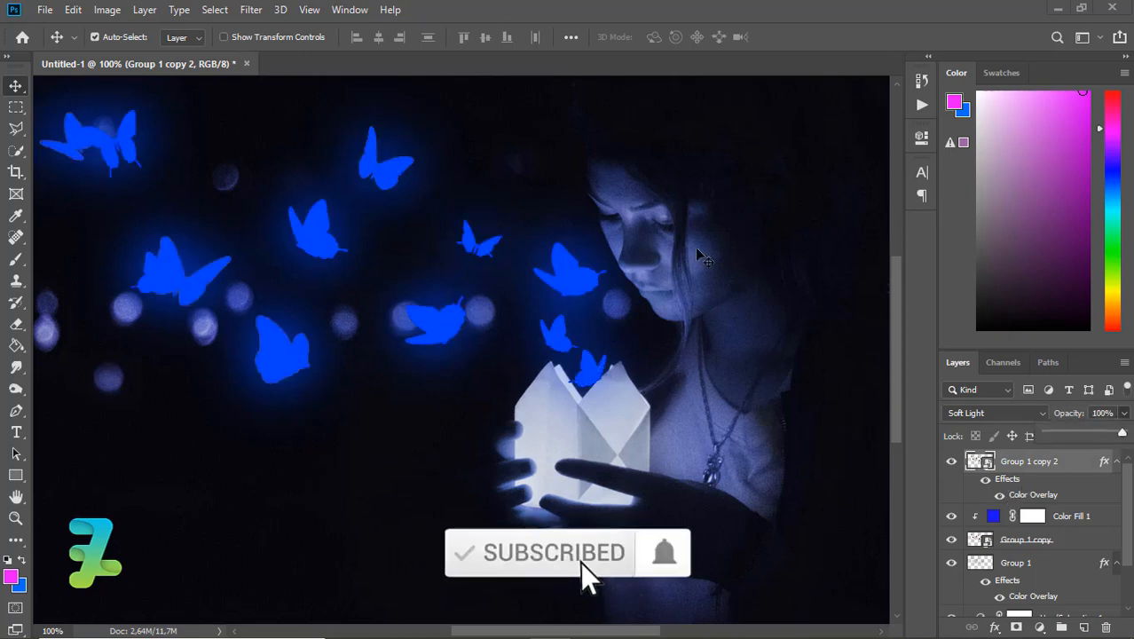
pyautogui.click(252, 10)
pyautogui.moveTo(303, 193)
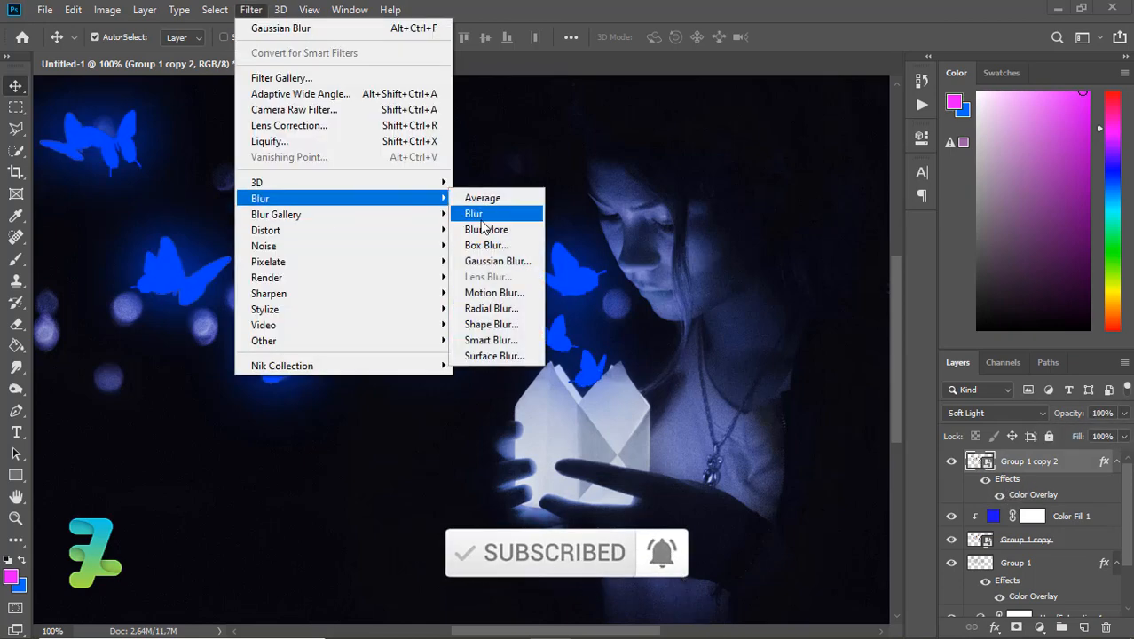
pyautogui.click(492, 260)
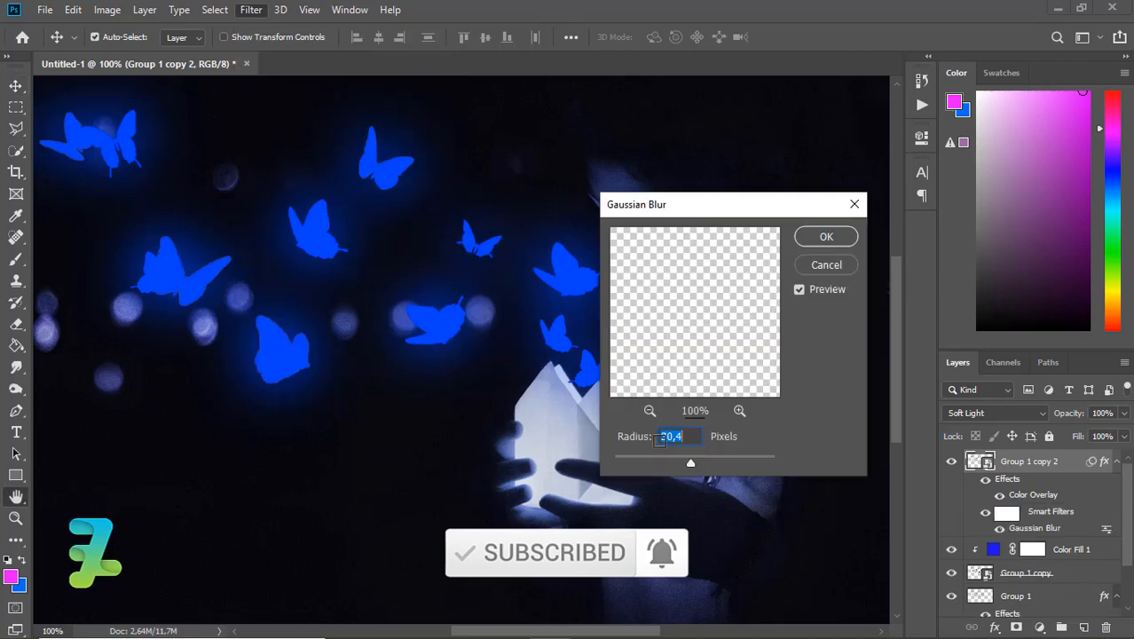
pyautogui.moveTo(692, 459)
pyautogui.mouseDown()
pyautogui.moveTo(672, 461)
pyautogui.moveTo(682, 462)
pyautogui.mouseUp()
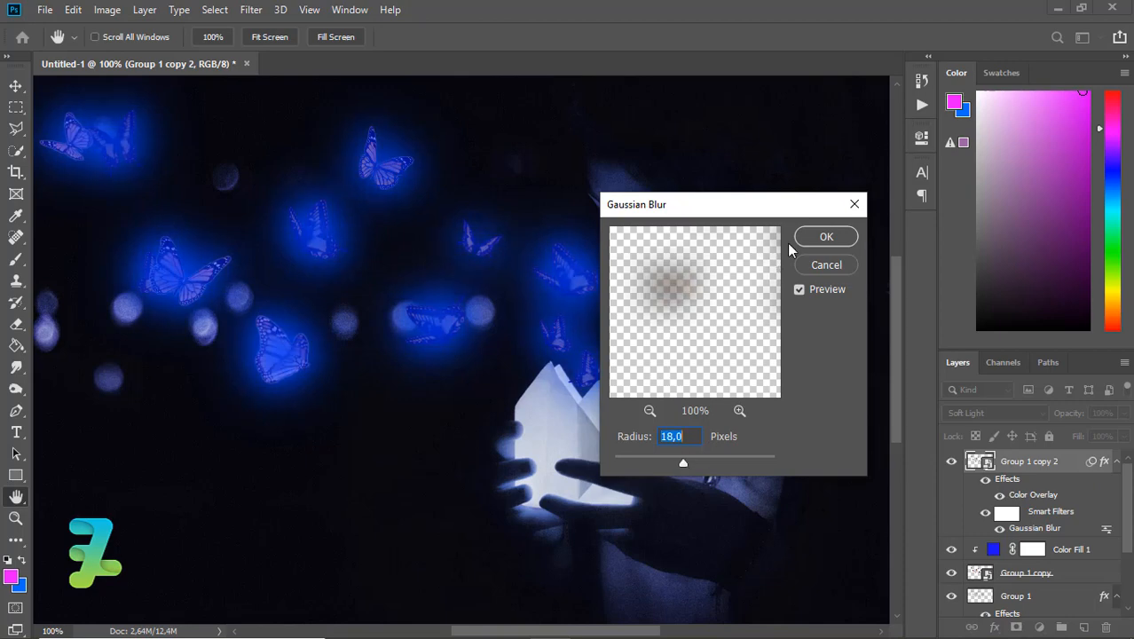
pyautogui.click(816, 238)
pyautogui.press('v')
# Step: Change the blend mode of Group 1 copy 2 to Overlay and lower its opacity to 23%
pyautogui.hotkey('ctrl', '-')
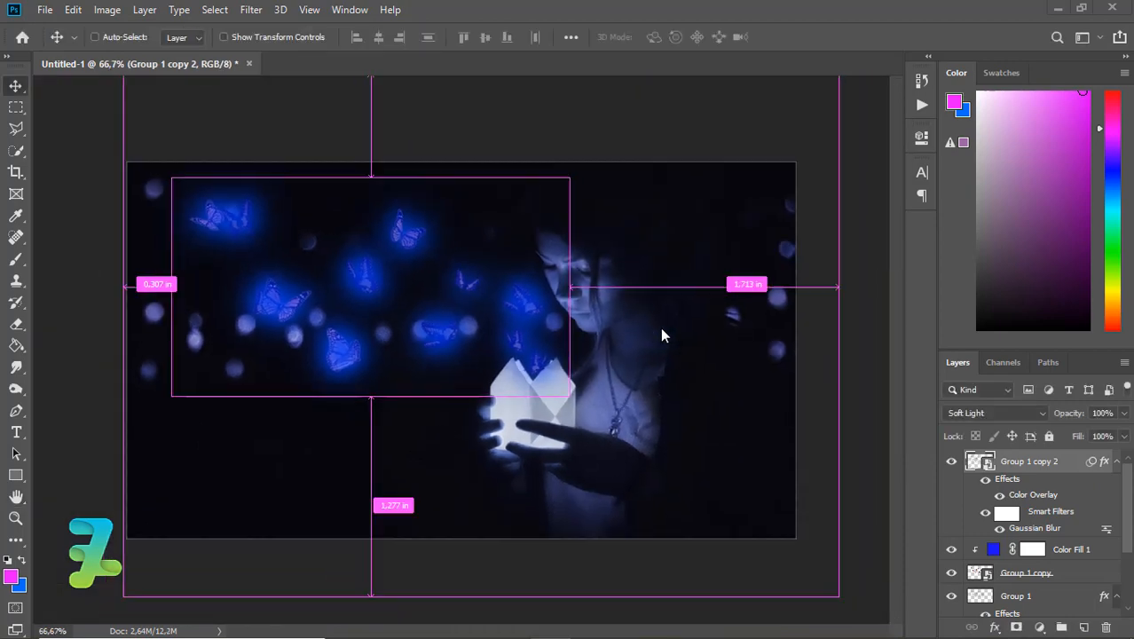
pyautogui.click(1020, 417)
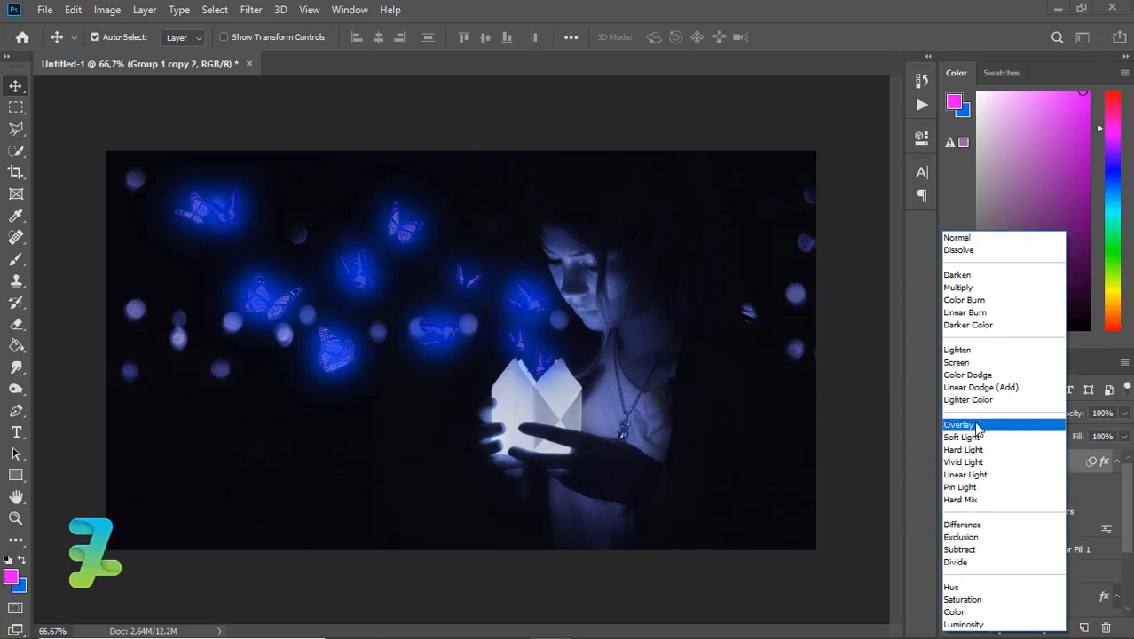
pyautogui.click(976, 426)
pyautogui.click(1124, 413)
pyautogui.moveTo(1122, 434); pyautogui.dragTo(1062, 440)
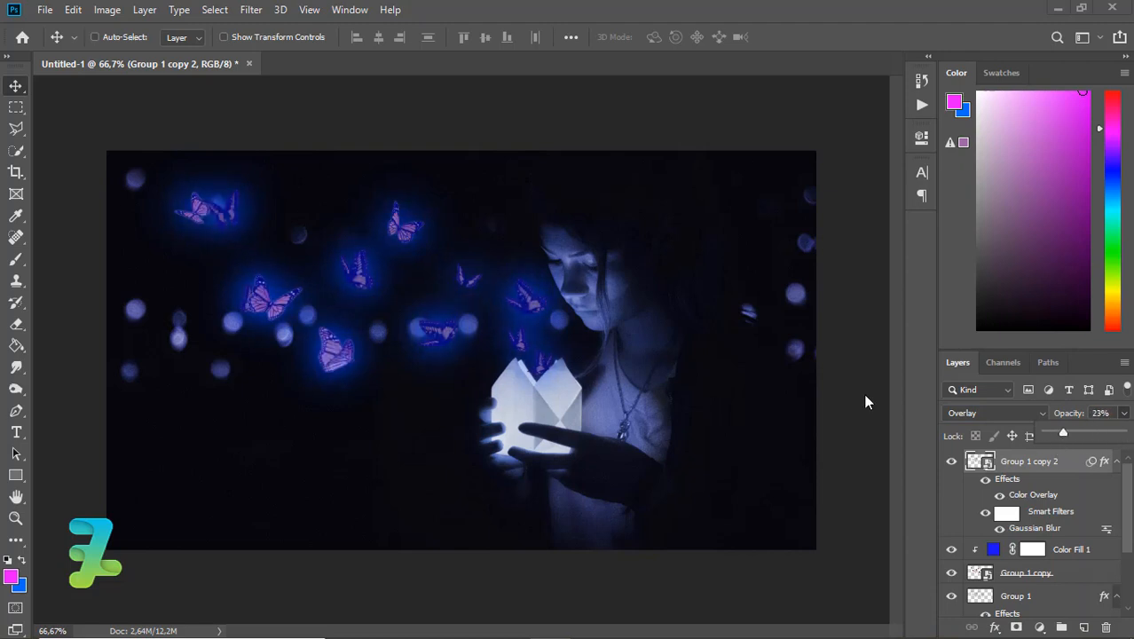
pyautogui.hotkey('ctrl', '+')
pyautogui.hotkey('ctrl', '+')
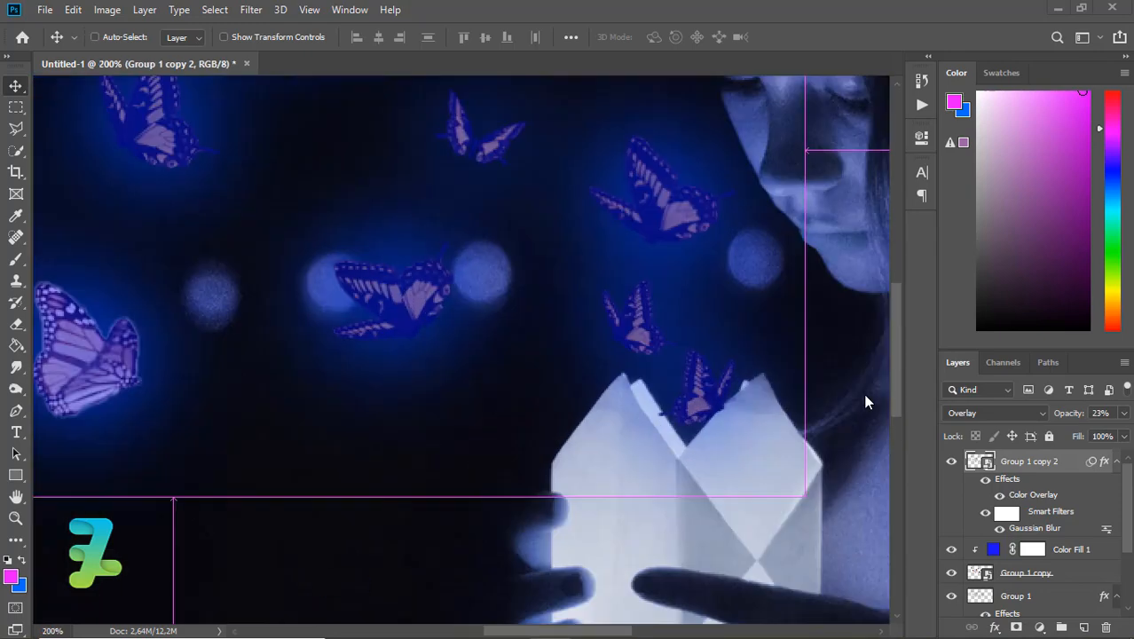
pyautogui.hotkey('ctrl', '-')
pyautogui.hotkey('ctrl', '-')
pyautogui.hotkey('ctrl', '+')
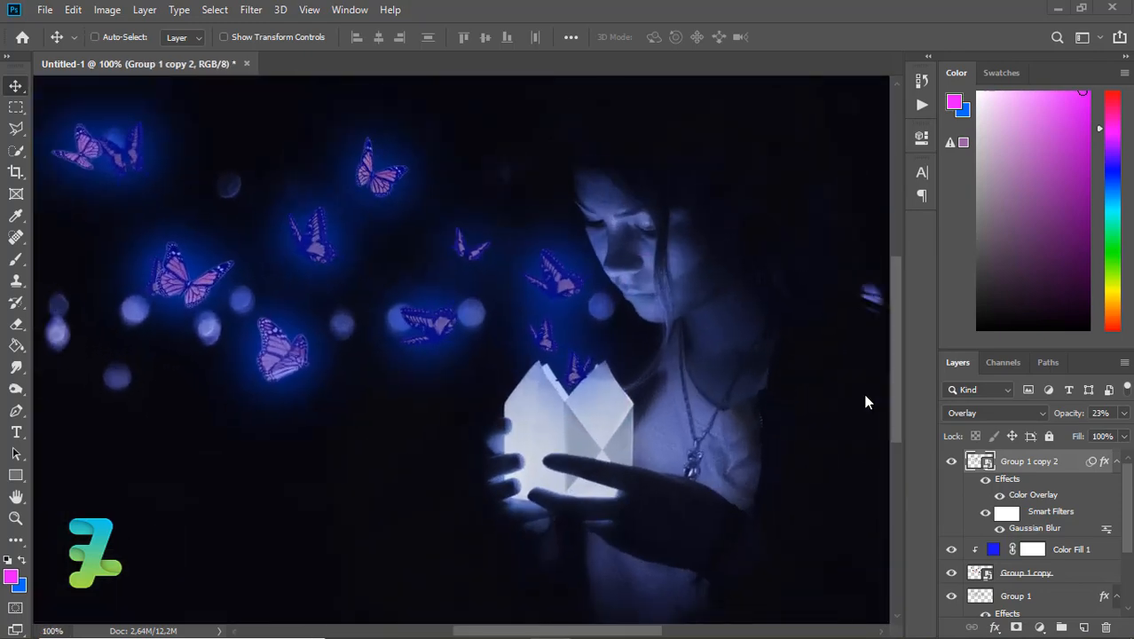
pyautogui.hotkey('ctrl', '-')
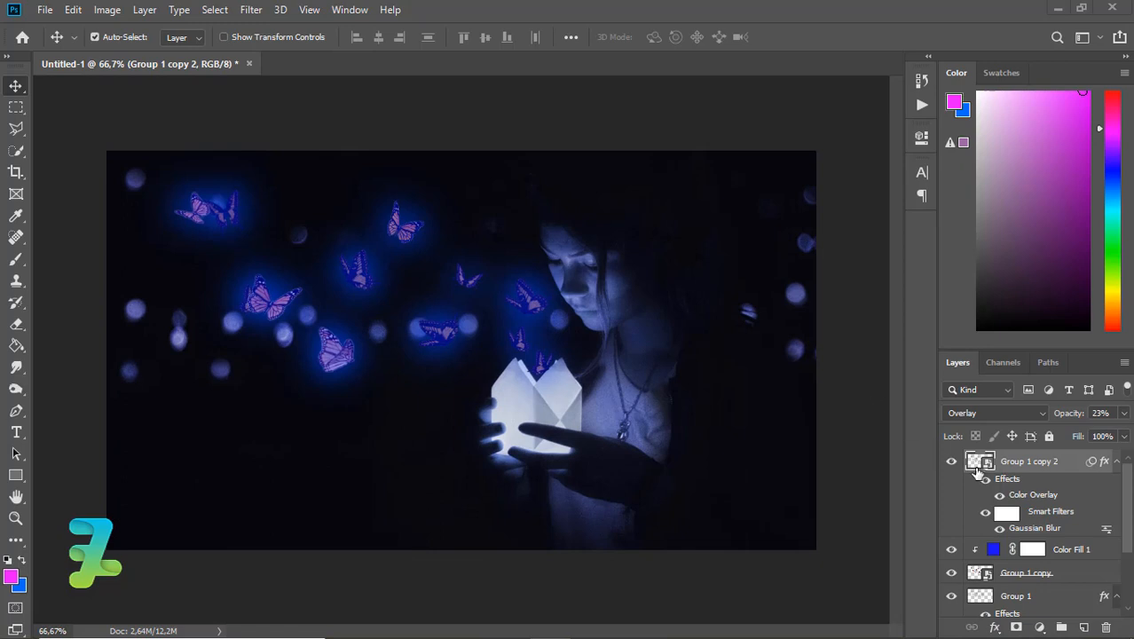
# Step: Group all the butterfly layers from Group 1 copy 2 down through Group 1
pyautogui.moveTo(1132, 514); pyautogui.dragTo(1132, 554)
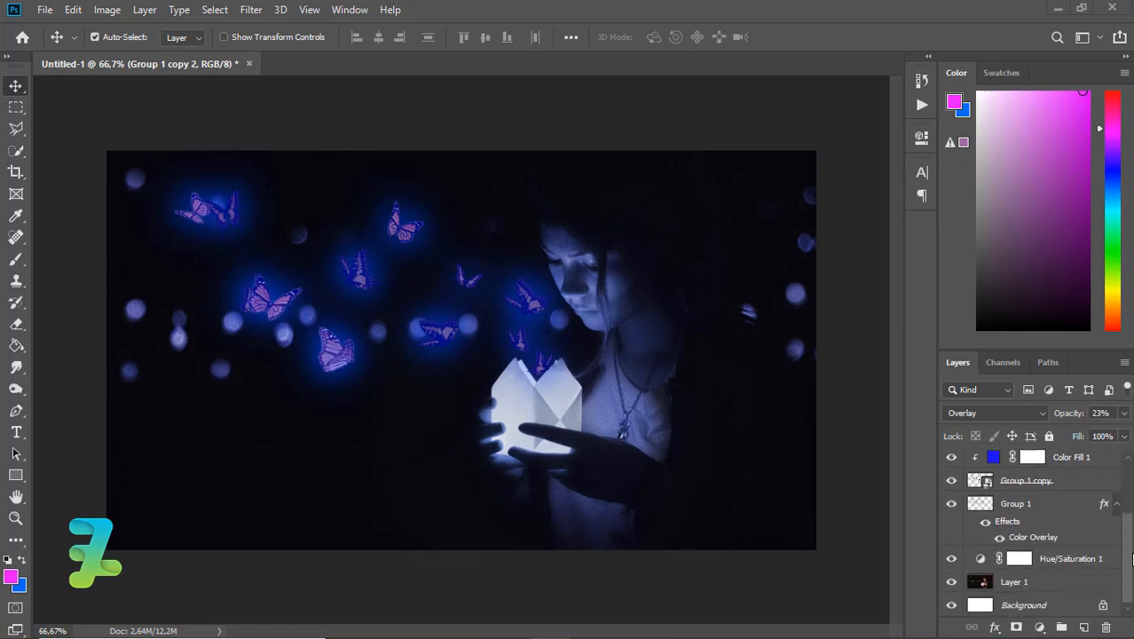
pyautogui.keyDown('shift'); pyautogui.click(1049, 503); pyautogui.keyUp('shift')
pyautogui.hotkey('ctrl', 'g')
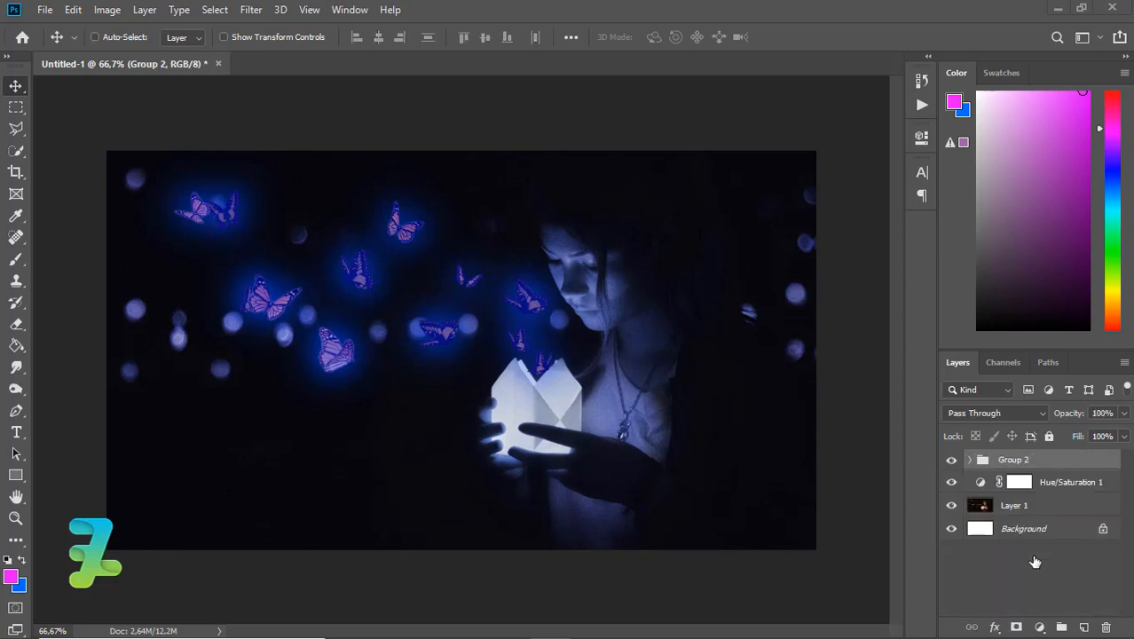
# Step: Add a Brightness/Contrast adjustment layer clipped to Group 2 and raise its brightness slightly
pyautogui.click(1040, 627)
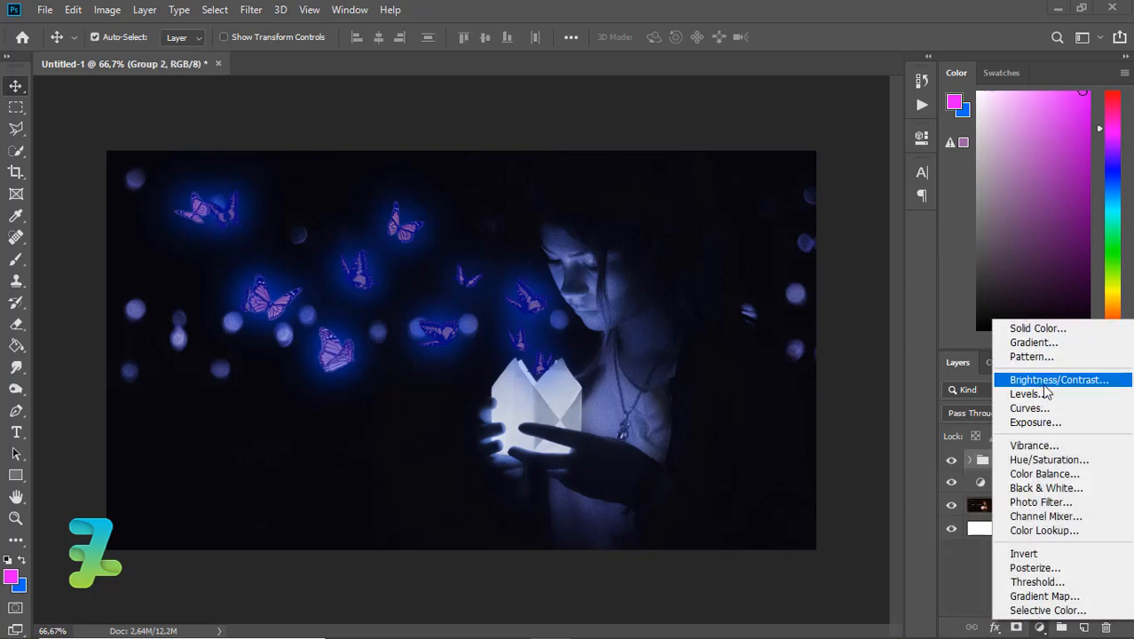
pyautogui.click(1056, 380)
pyautogui.rightClick(1089, 468)
pyautogui.click(980, 322)
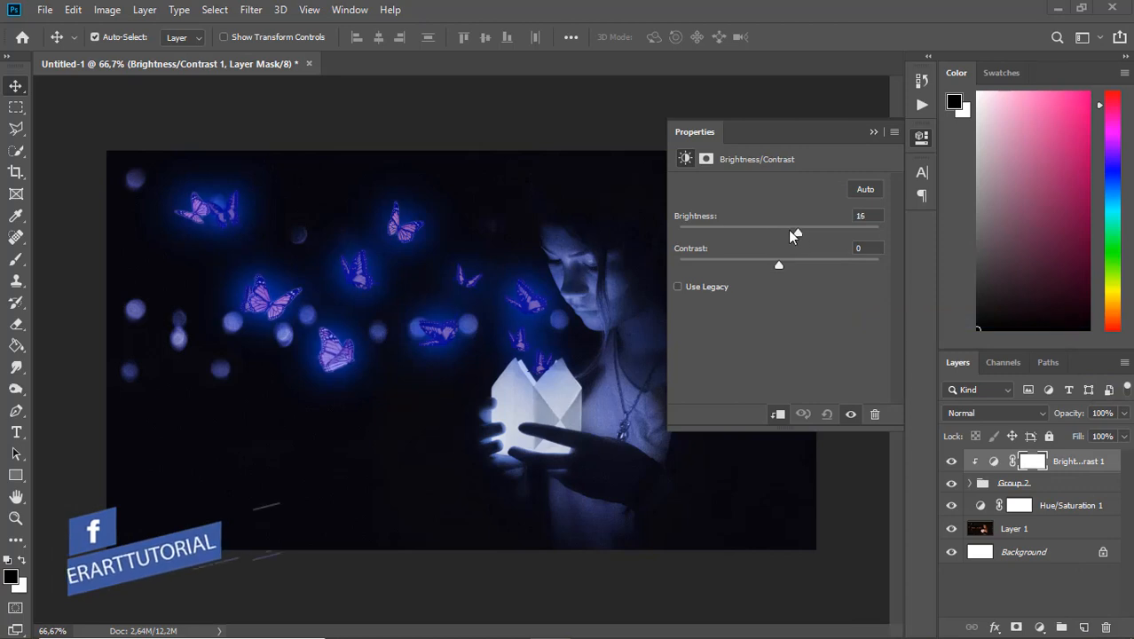
pyautogui.moveTo(791, 229)
pyautogui.mouseDown()
pyautogui.moveTo(835, 234)
pyautogui.moveTo(784, 228)
pyautogui.mouseUp()
pyautogui.click(874, 133)
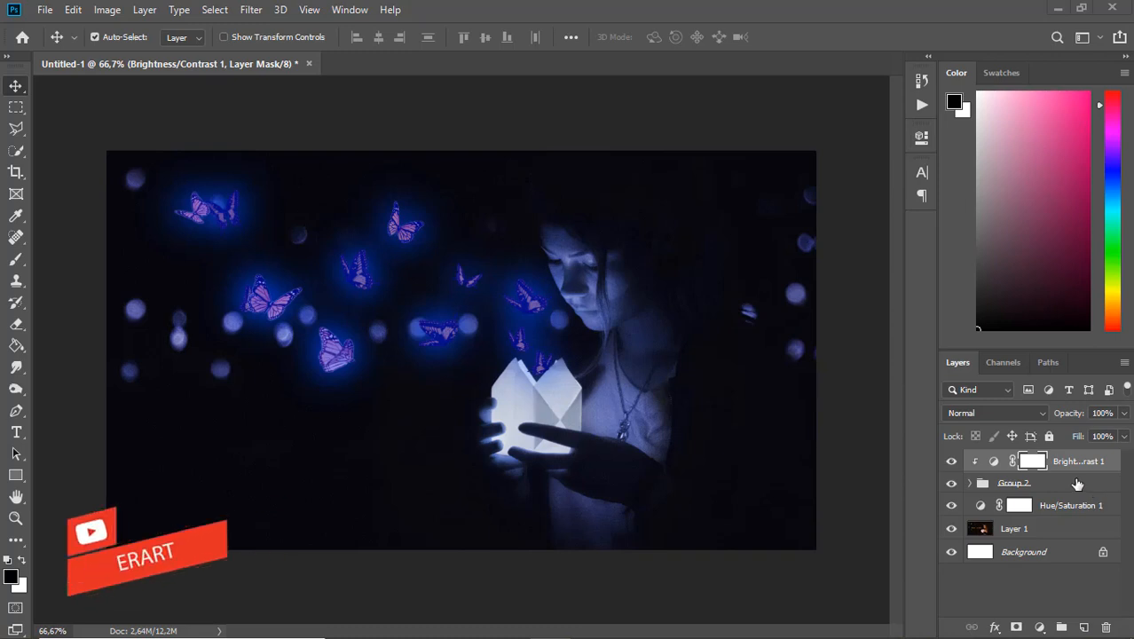
# Step: Convert the Group 2 layer group to a smart object
pyautogui.click(1020, 484)
pyautogui.rightClick(1047, 489)
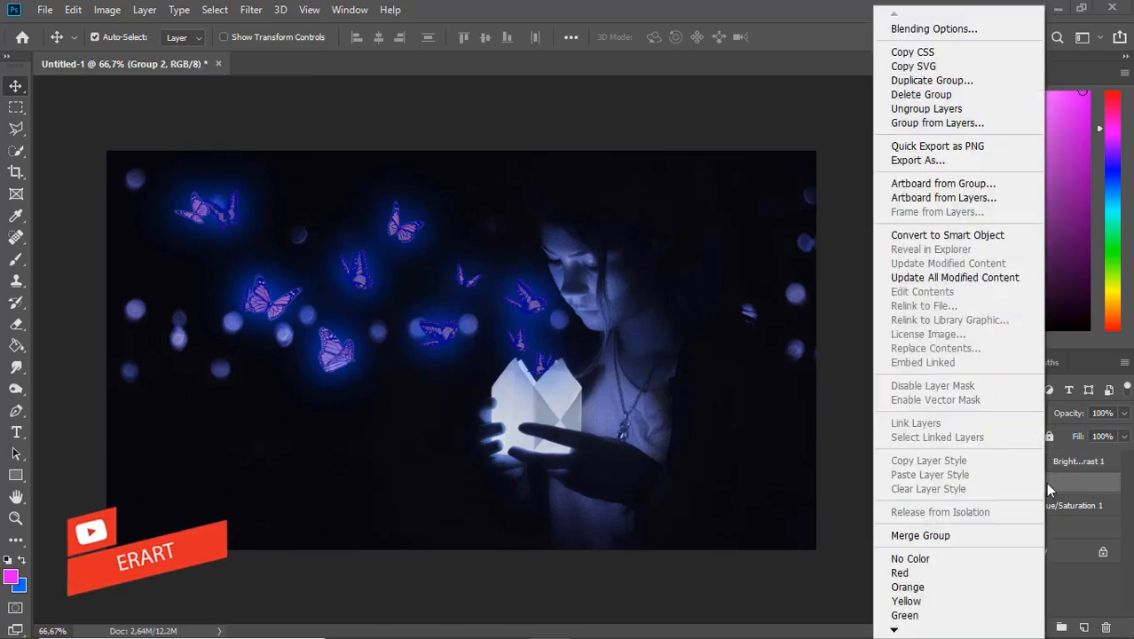
pyautogui.click(945, 235)
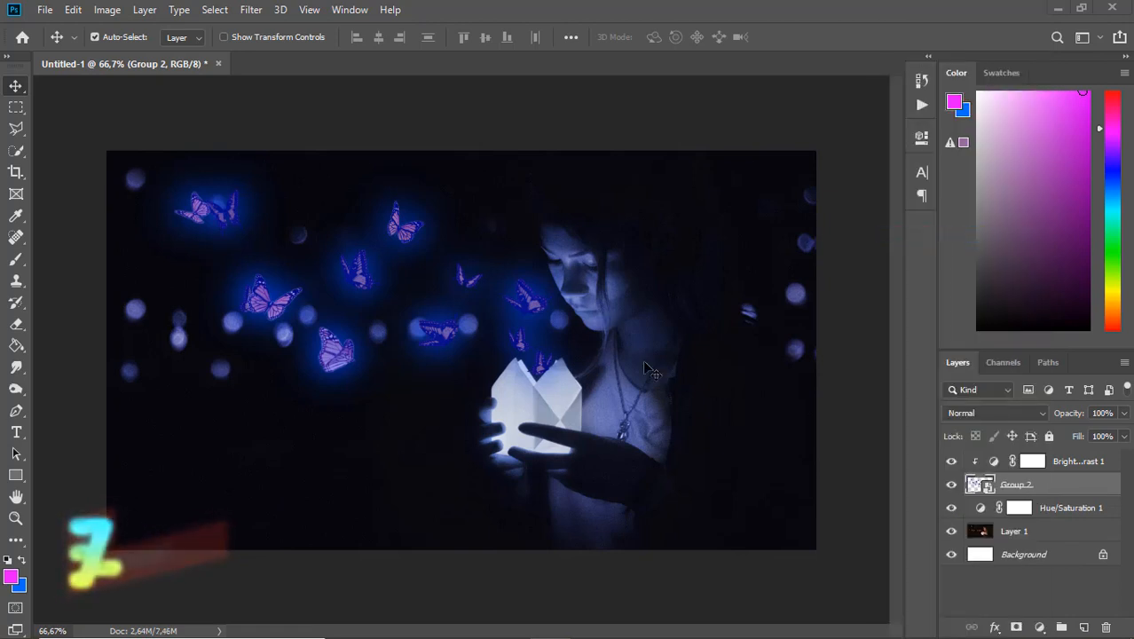
# Step: Duplicate the Group 2 smart object with the original hidden, and rasterize the copy
pyautogui.click(20, 389)
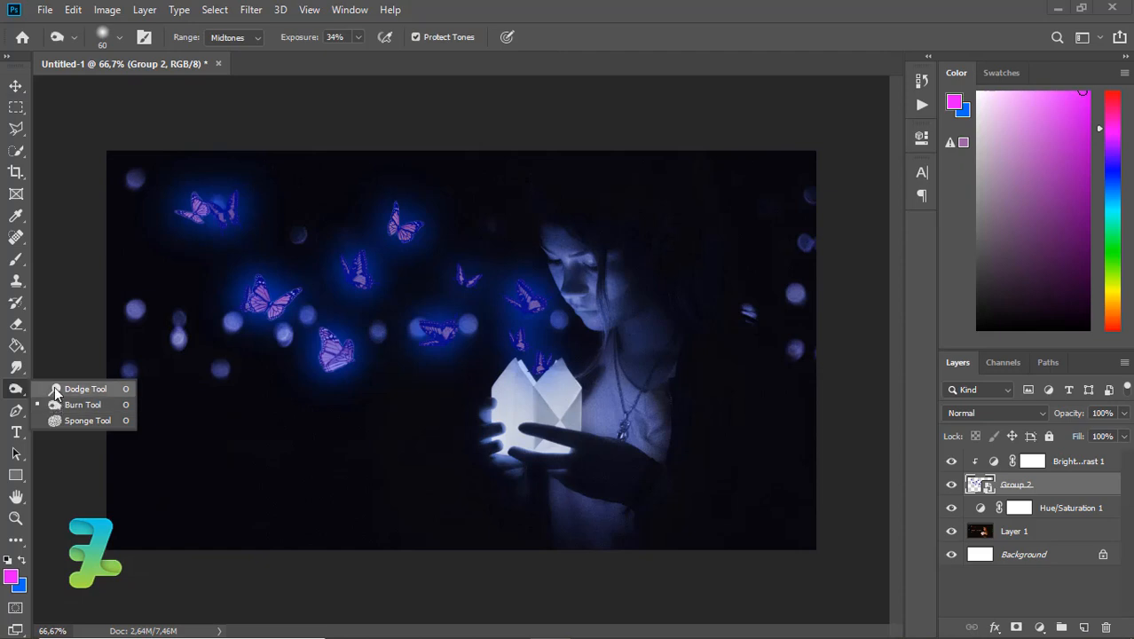
pyautogui.click(55, 390)
pyautogui.hotkey('ctrl', 'j')
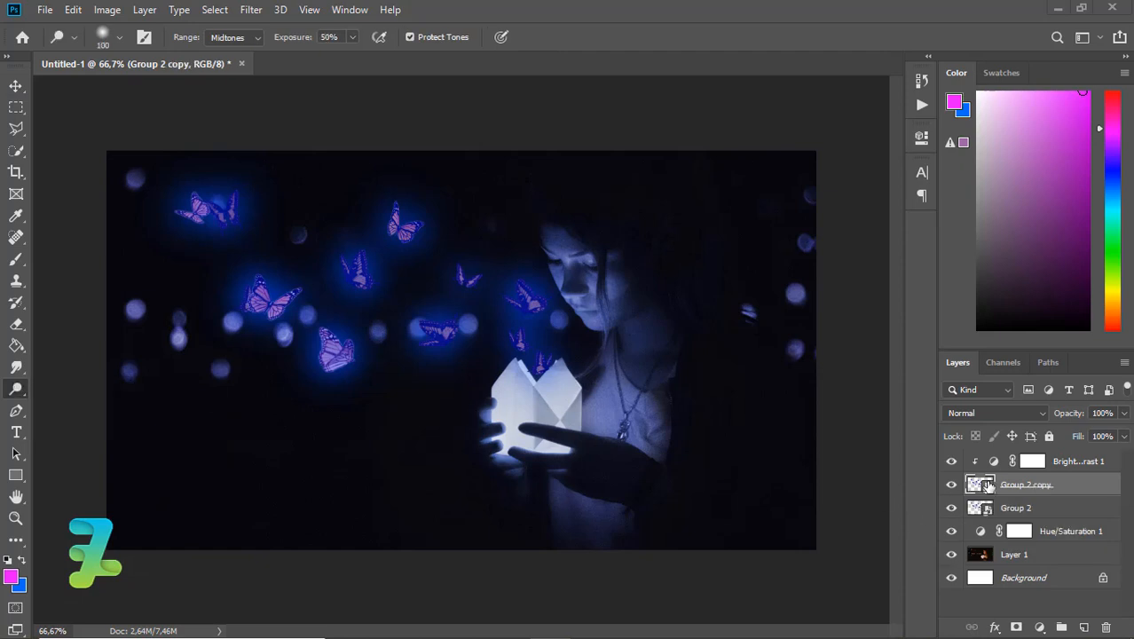
pyautogui.rightClick(976, 490)
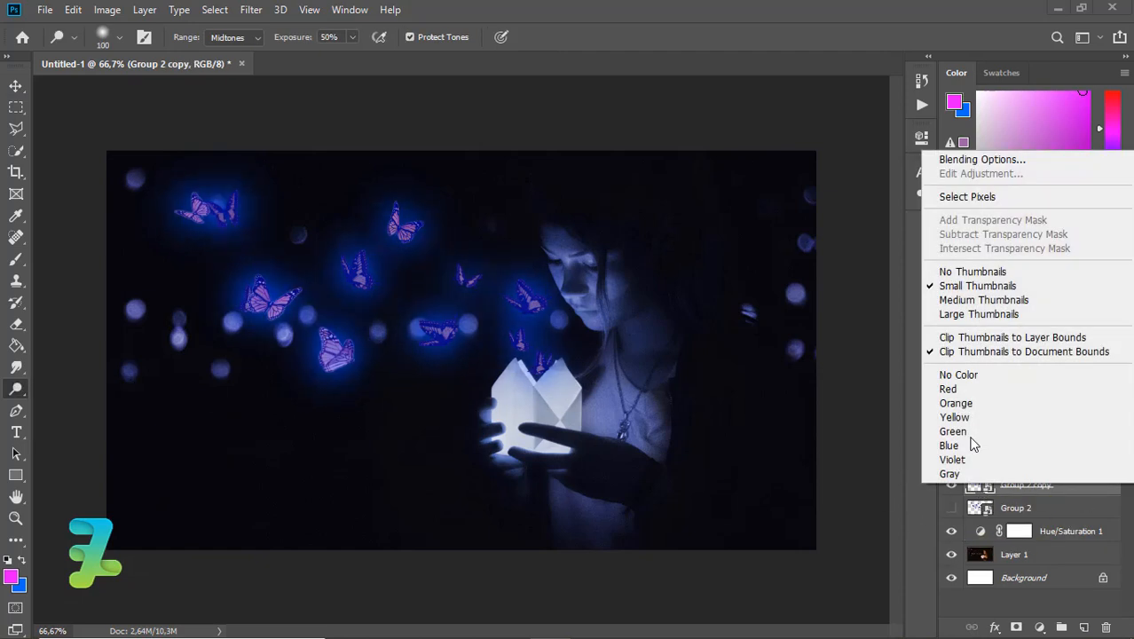
pyautogui.rightClick(1060, 492)
pyautogui.click(918, 306)
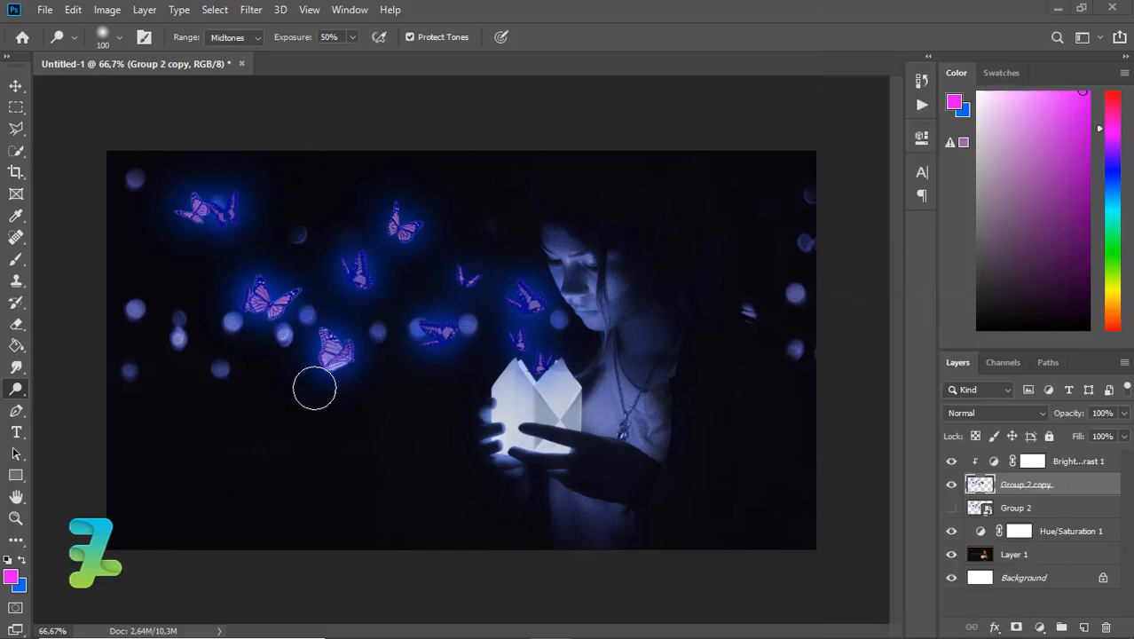
# Step: Darken the lower edges of the larger butterflies on Group 2 copy with the Burn tool
pyautogui.rightClick(24, 392)
pyautogui.click(47, 405)
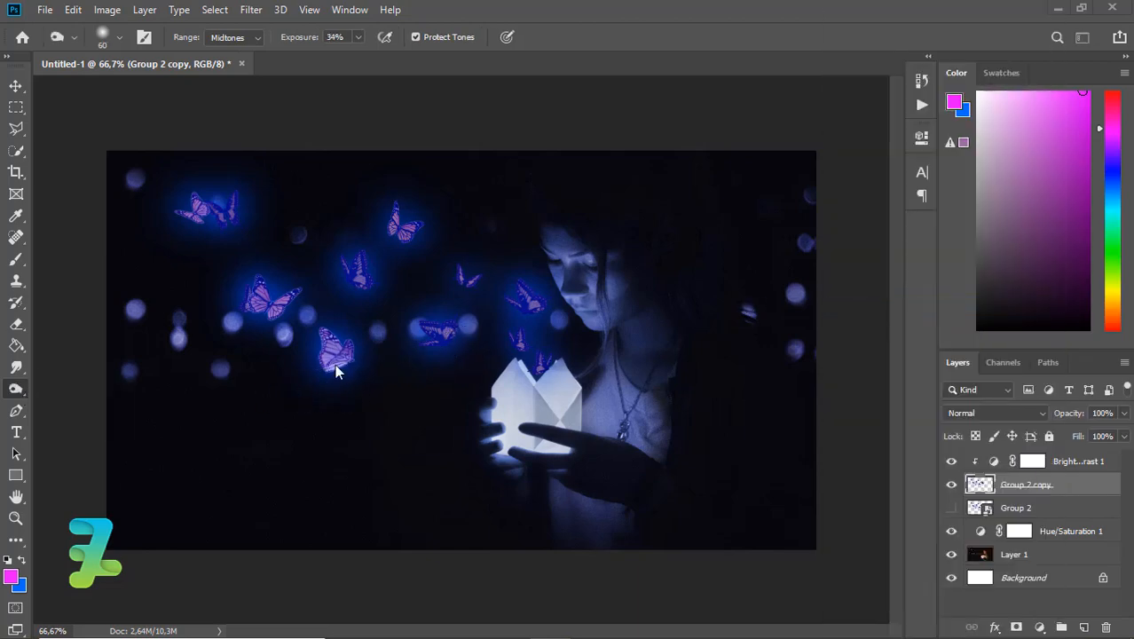
pyautogui.moveTo(330, 371)
pyautogui.mouseDown()
pyautogui.moveTo(343, 354)
pyautogui.moveTo(337, 371)
pyautogui.moveTo(315, 351)
pyautogui.mouseUp()
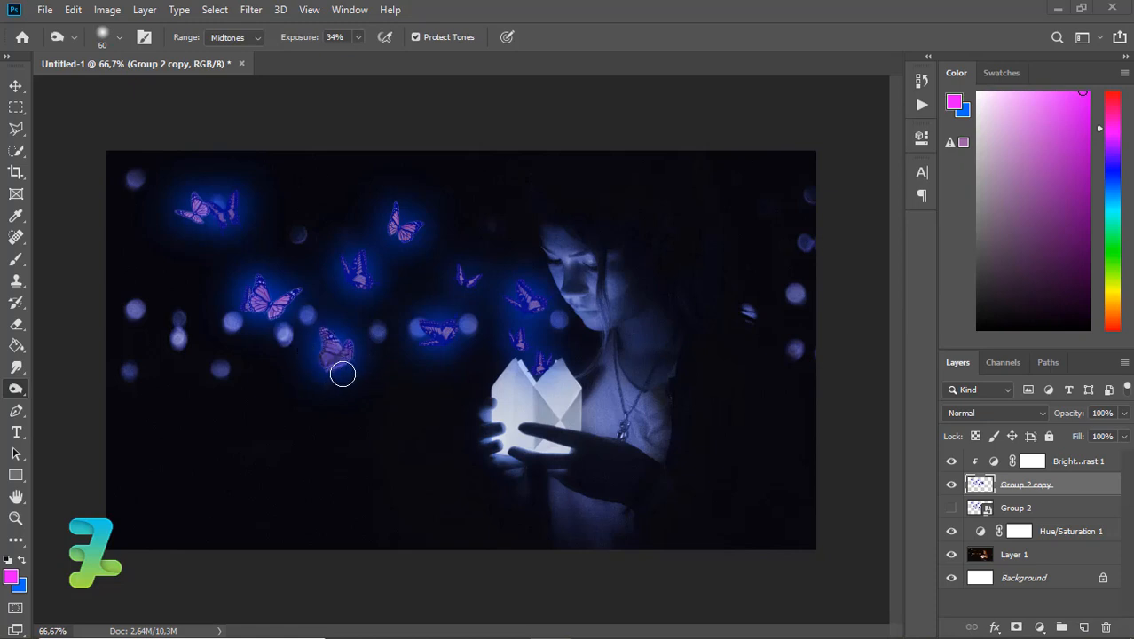
pyautogui.moveTo(302, 302)
pyautogui.mouseDown()
pyautogui.moveTo(271, 327)
pyautogui.moveTo(262, 290)
pyautogui.moveTo(268, 322)
pyautogui.mouseUp()
pyautogui.moveTo(175, 220)
pyautogui.mouseDown()
pyautogui.moveTo(206, 234)
pyautogui.moveTo(197, 198)
pyautogui.moveTo(194, 237)
pyautogui.mouseUp()
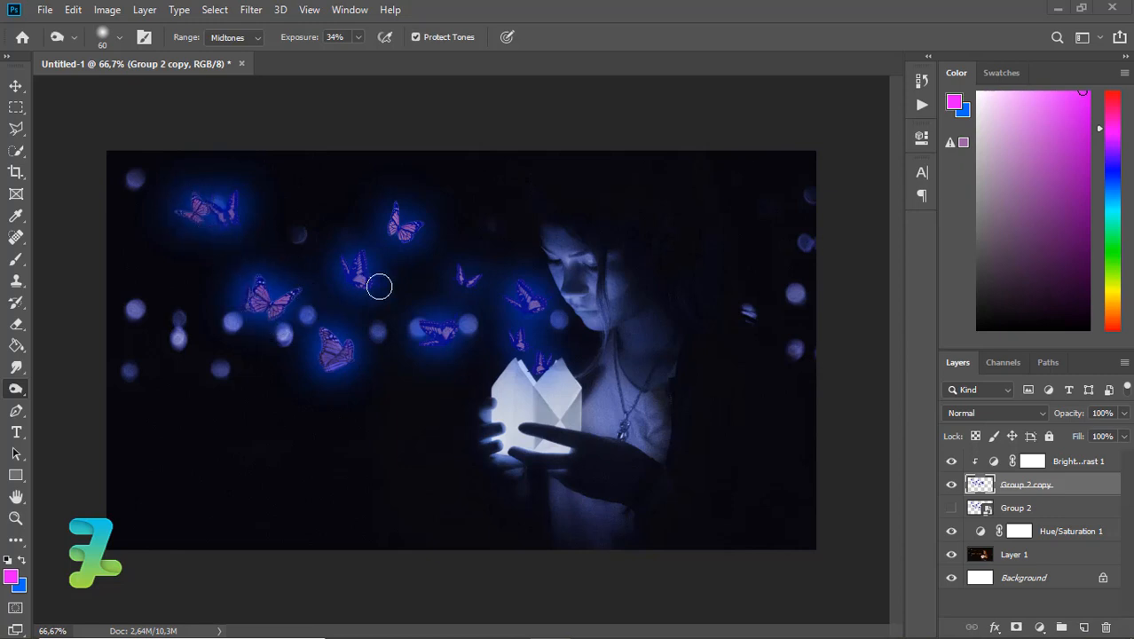
pyautogui.moveTo(382, 289); pyautogui.dragTo(363, 298)
# Step: Add an empty layer above the Brightness/Contrast adjustment and prepare a soft white (ffffff) brush with 0% hardness
pyautogui.click(1071, 463)
pyautogui.click(1084, 627)
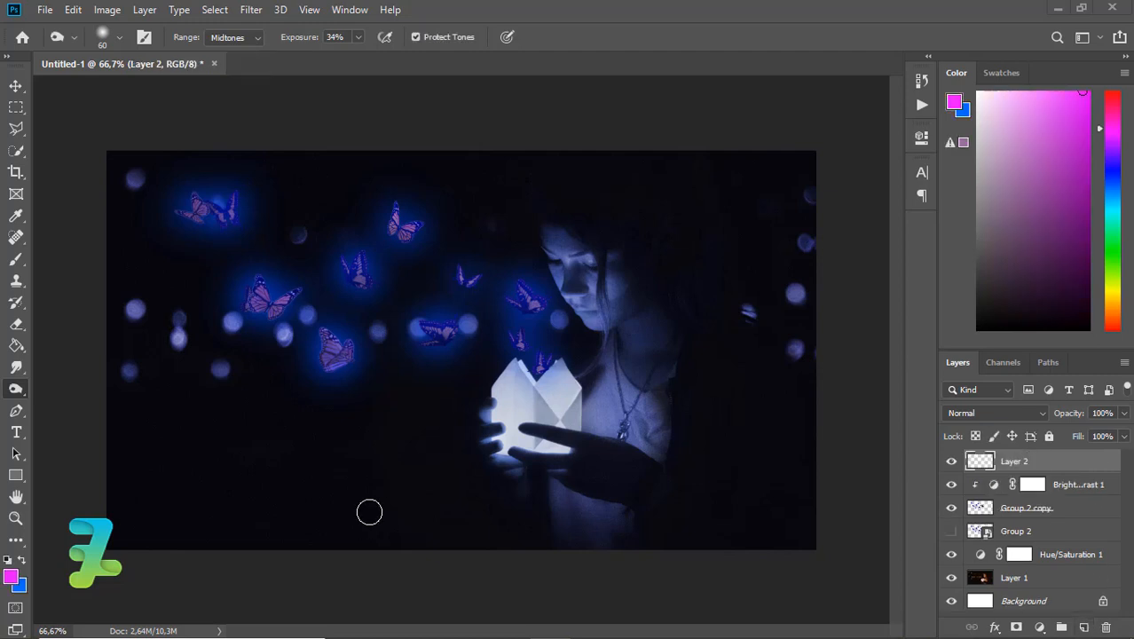
pyautogui.click(19, 564)
pyautogui.click(16, 258)
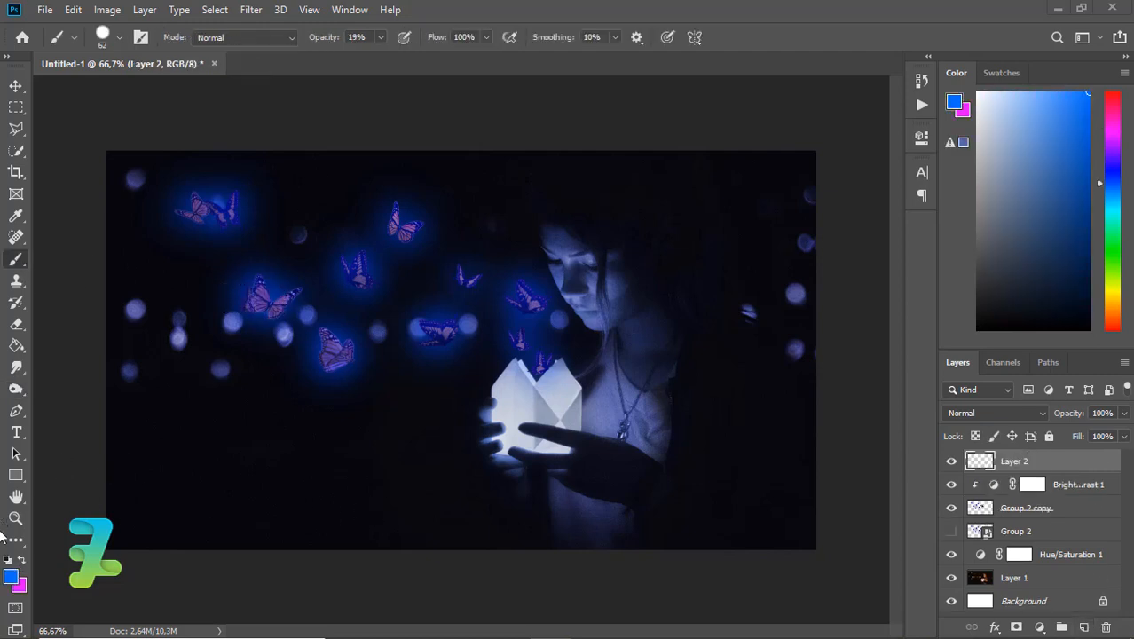
pyautogui.click(12, 581)
pyautogui.write('ffffff')
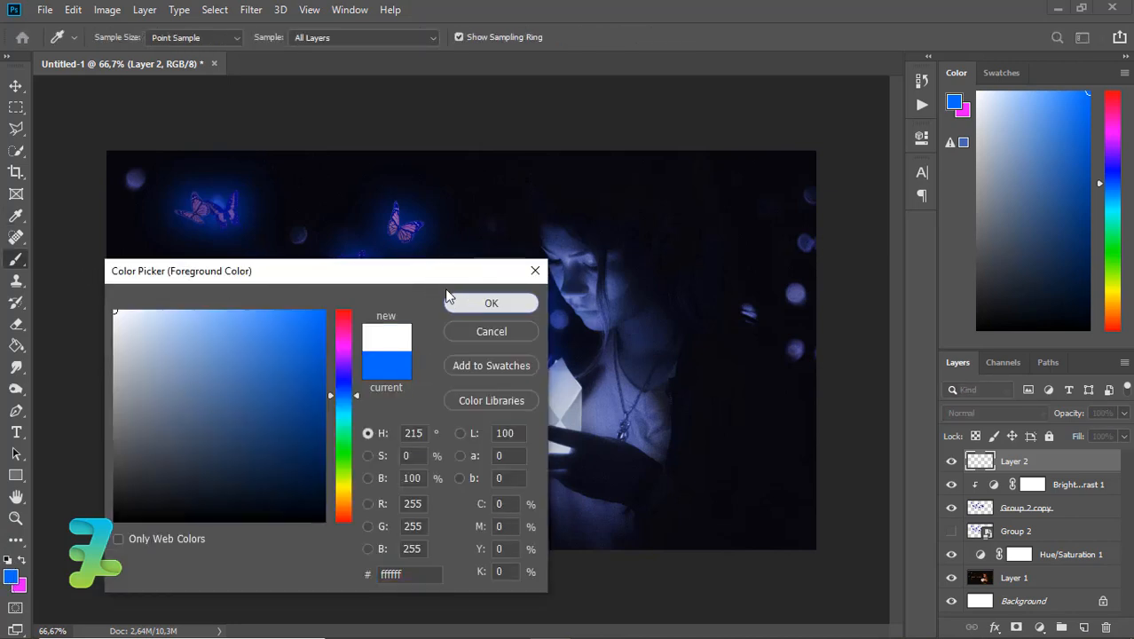
pyautogui.click(456, 300)
pyautogui.click(121, 39)
pyautogui.moveTo(196, 129); pyautogui.dragTo(71, 107)
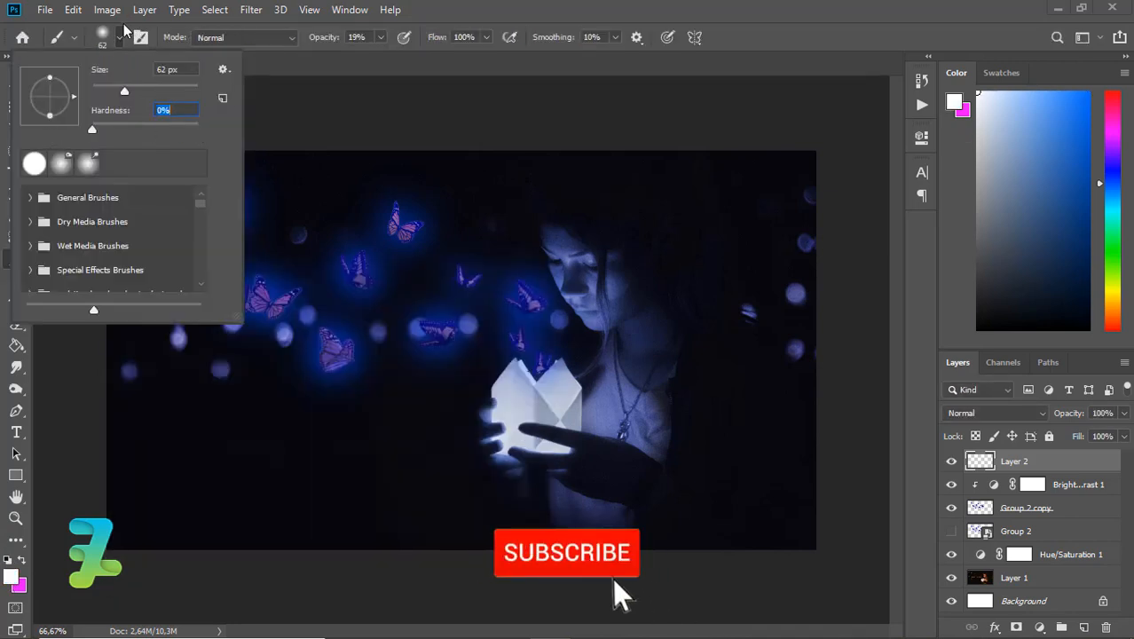
# Step: Dab soft white highlights over the butterflies on Layer 2, enlarging the brush to 90 px and 100 px
pyautogui.click(121, 36)
pyautogui.press(']')
pyautogui.press(']')
pyautogui.press(']')
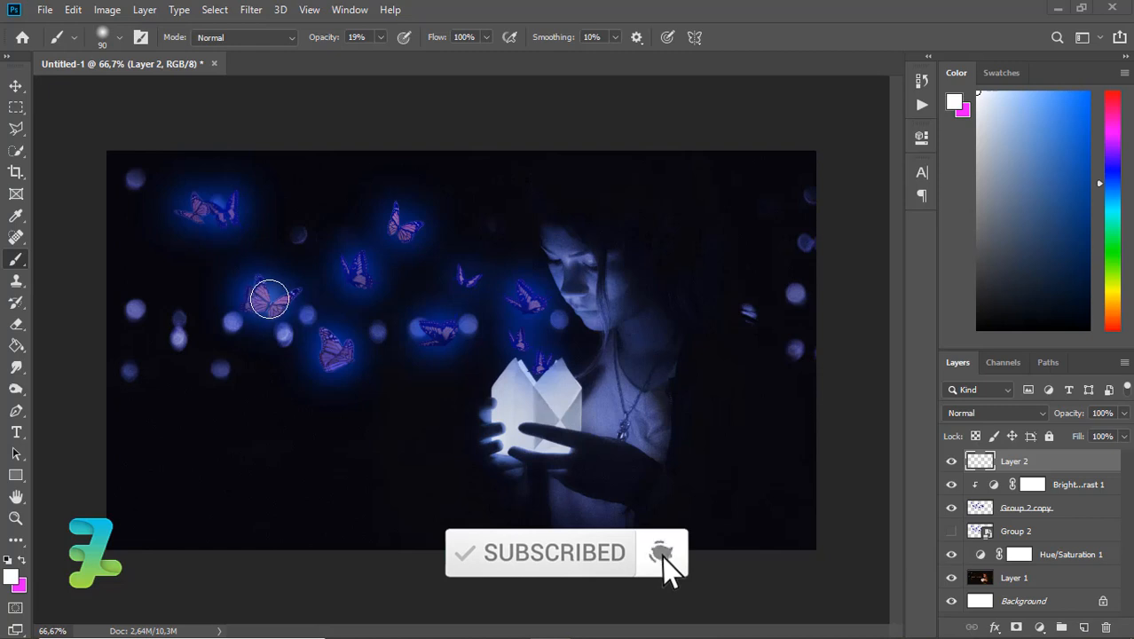
pyautogui.click(213, 210)
pyautogui.click(358, 270)
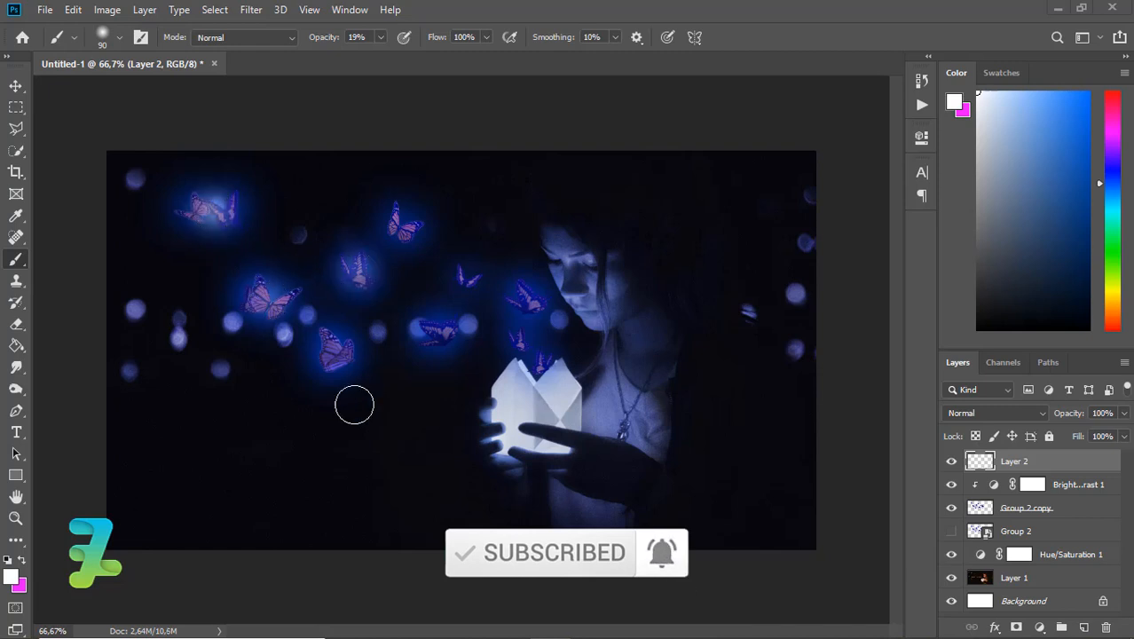
pyautogui.click(330, 349)
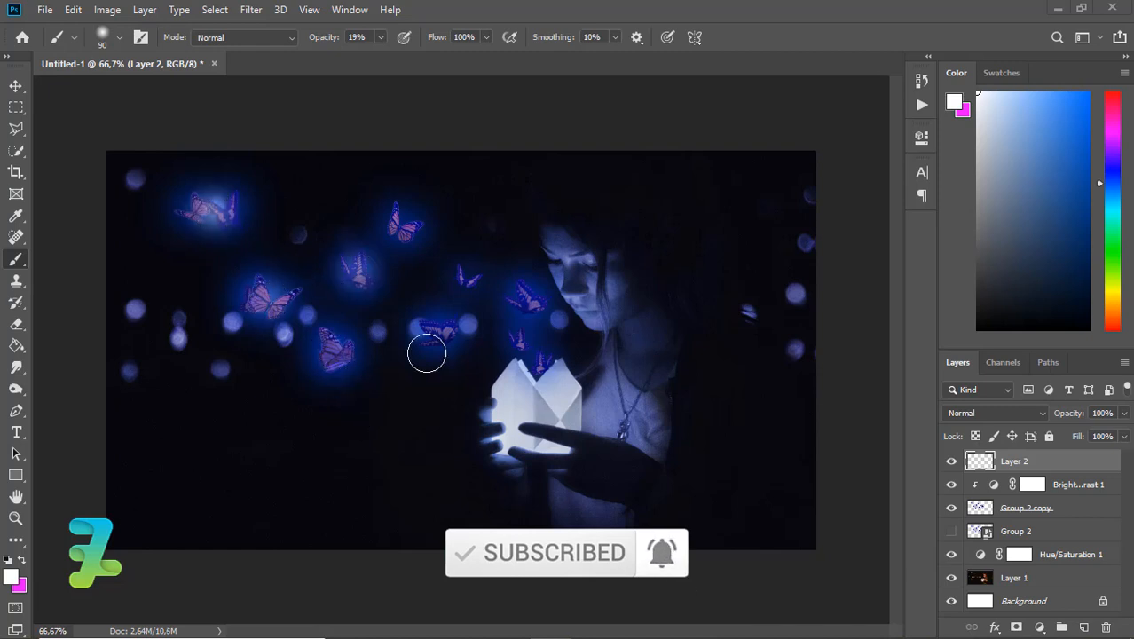
pyautogui.click(469, 283)
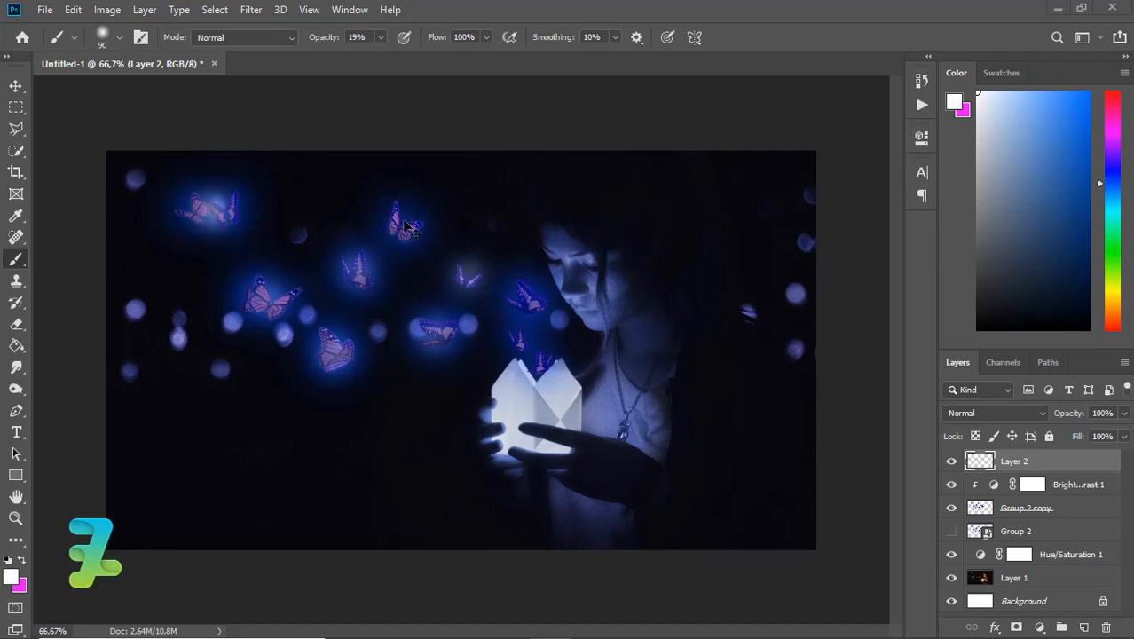
pyautogui.press(']')
pyautogui.click(404, 222)
pyautogui.click(521, 297)
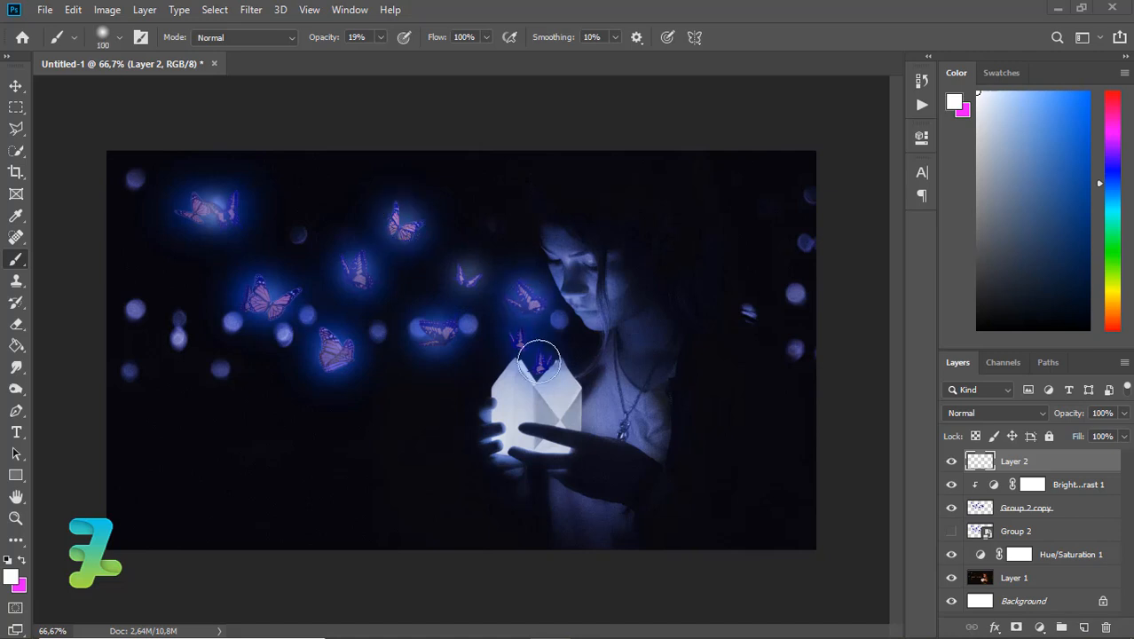
pyautogui.click(539, 361)
# Step: Set Layer 2's blend mode to Overlay and its opacity to 84%
pyautogui.click(967, 416)
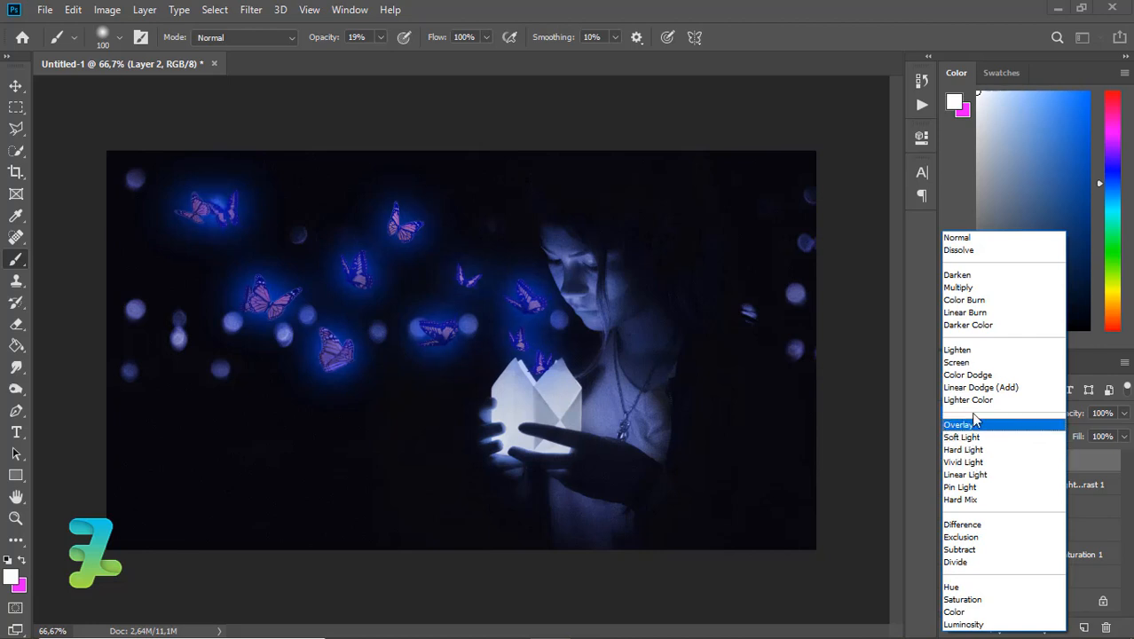
pyautogui.click(974, 424)
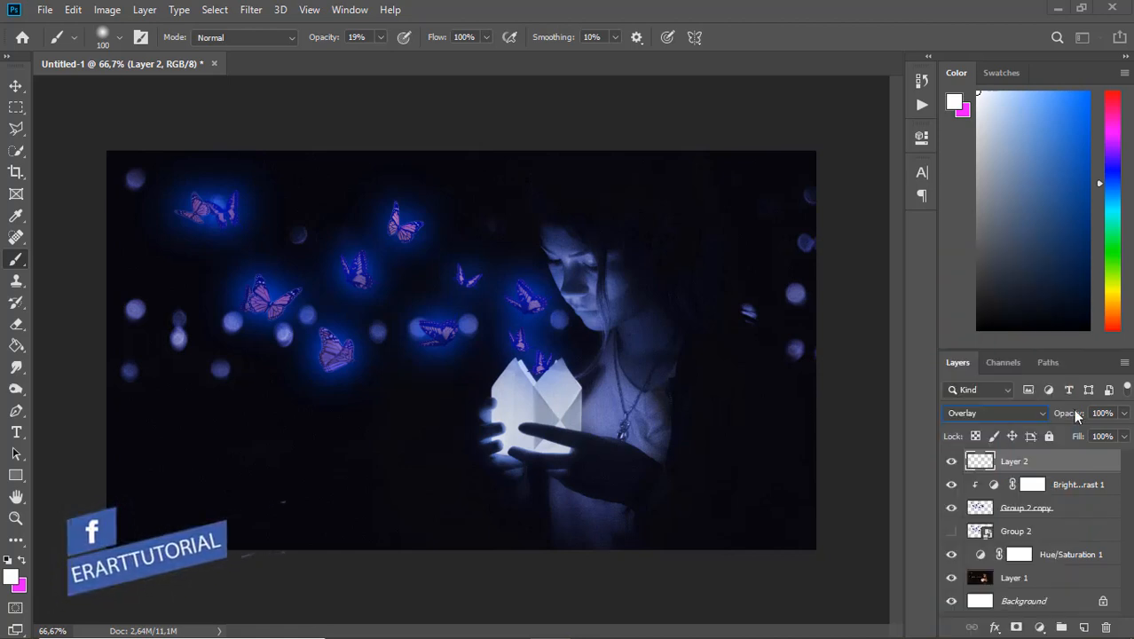
pyautogui.click(1124, 414)
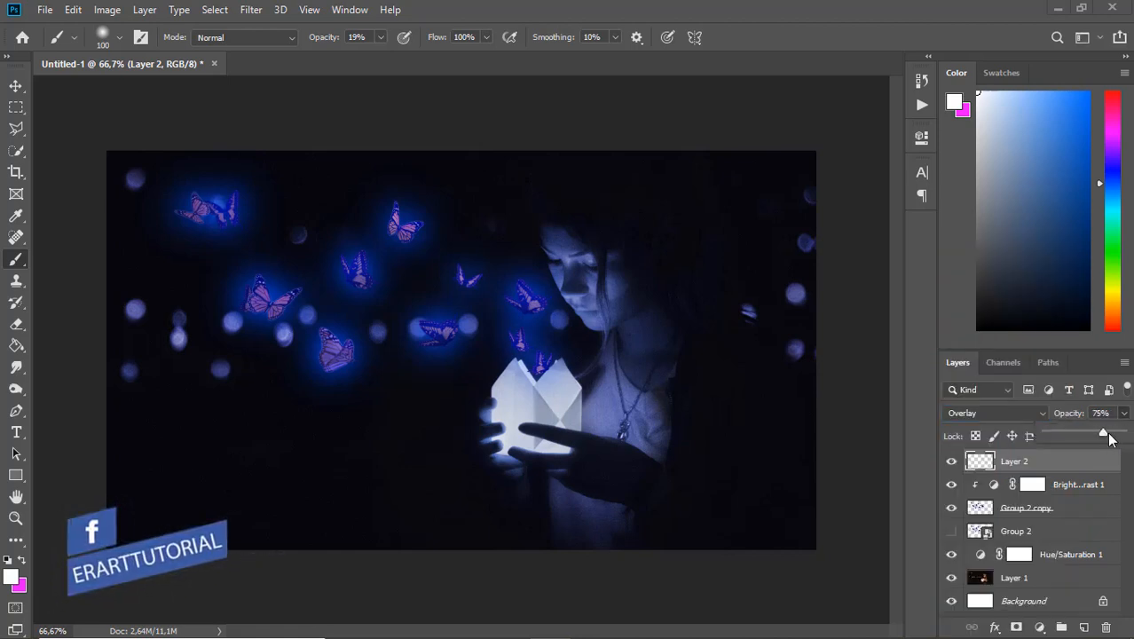
# Step: Darken the shaded wings of the butterflies on Group 2 copy with the Burn tool, midtones at 34% exposure
pyautogui.click(996, 512)
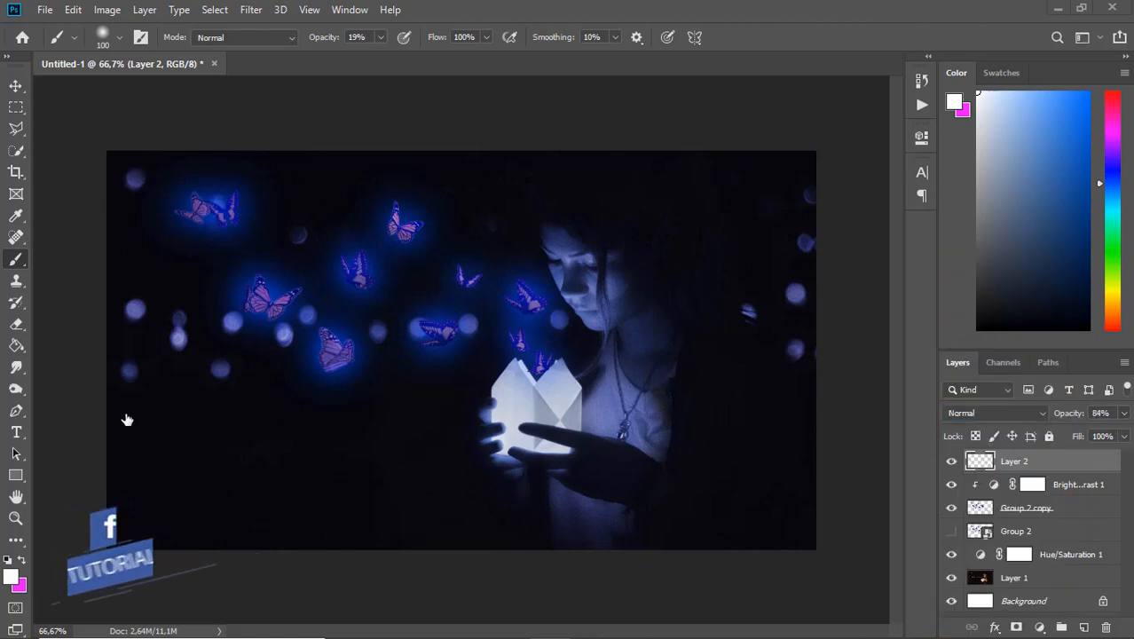
pyautogui.click(16, 391)
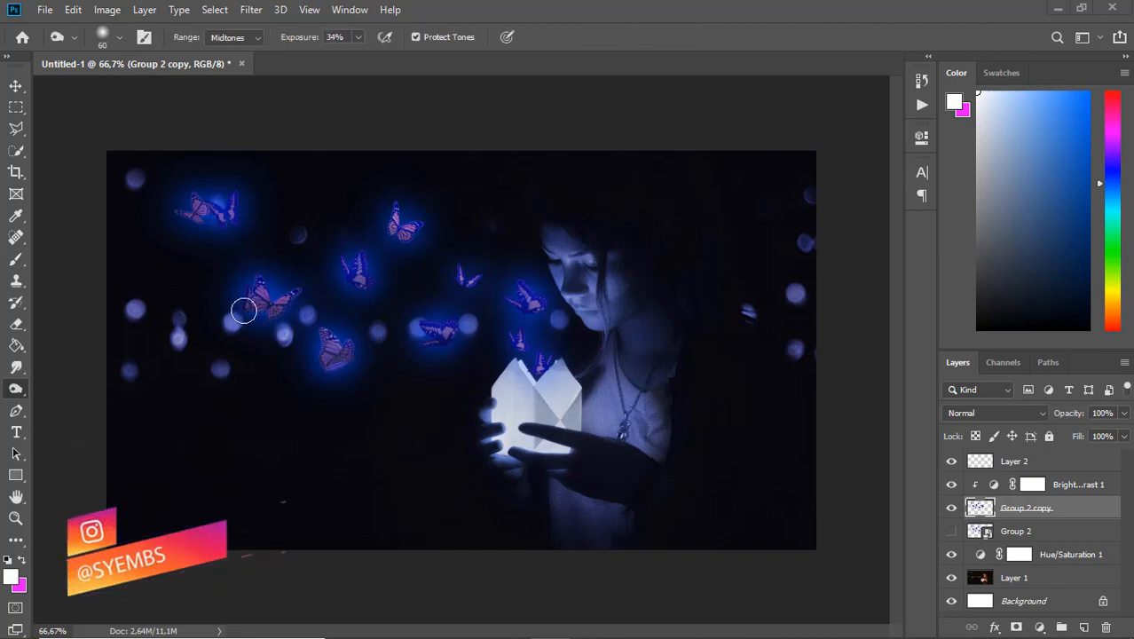
pyautogui.moveTo(246, 276)
pyautogui.mouseDown()
pyautogui.moveTo(266, 293)
pyautogui.moveTo(268, 315)
pyautogui.moveTo(252, 294)
pyautogui.moveTo(300, 322)
pyautogui.moveTo(309, 290)
pyautogui.moveTo(303, 324)
pyautogui.moveTo(245, 309)
pyautogui.moveTo(242, 324)
pyautogui.moveTo(241, 304)
pyautogui.moveTo(283, 323)
pyautogui.moveTo(269, 293)
pyautogui.mouseUp()
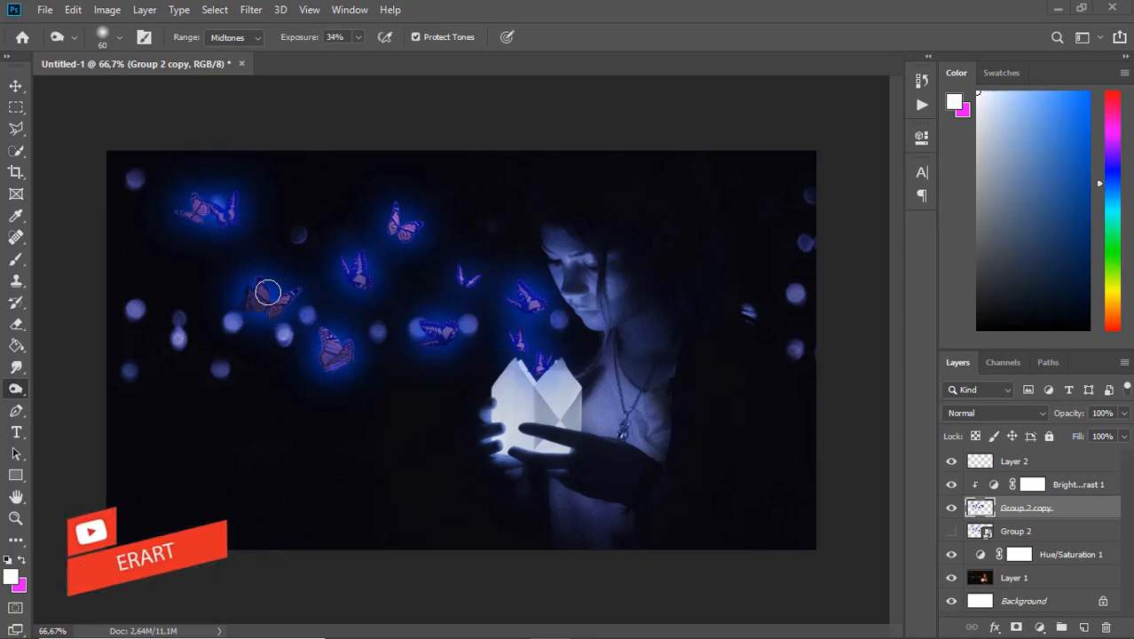
pyautogui.moveTo(187, 216); pyautogui.dragTo(195, 230)
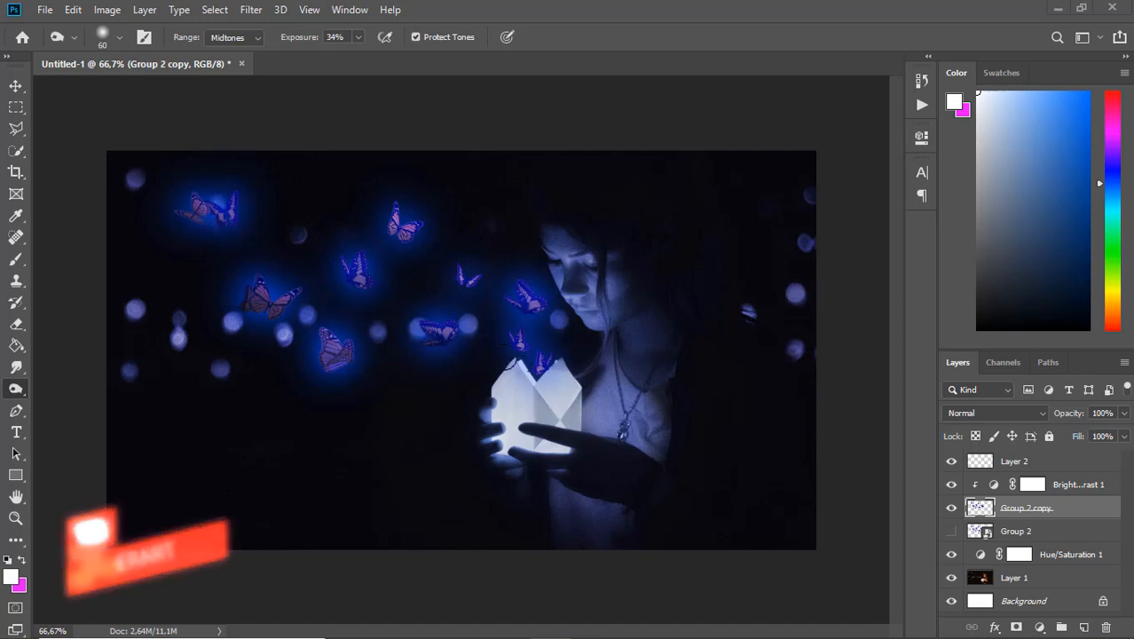
pyautogui.moveTo(407, 331)
pyautogui.mouseDown()
pyautogui.moveTo(433, 349)
pyautogui.moveTo(406, 322)
pyautogui.mouseUp()
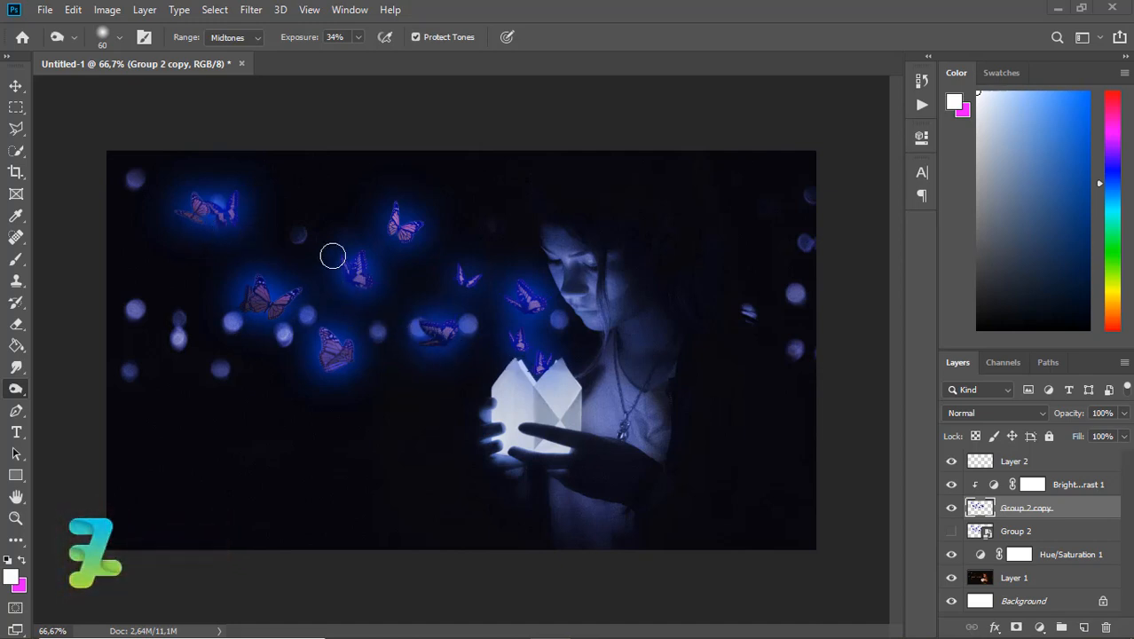
pyautogui.moveTo(184, 207)
pyautogui.mouseDown()
pyautogui.moveTo(180, 223)
pyautogui.moveTo(197, 208)
pyautogui.mouseUp()
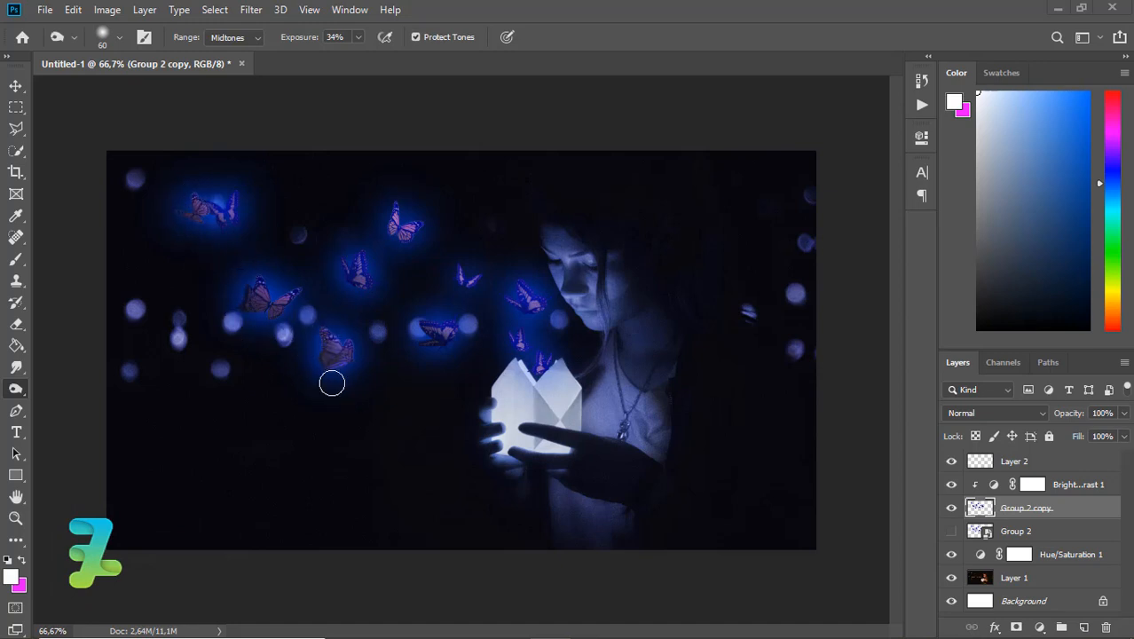
# Step: Soften the butterflies' wing edges on Group 2 copy with the Blur tool, using a 10 px brush at 50% strength
pyautogui.hotkey('ctrl', '+')
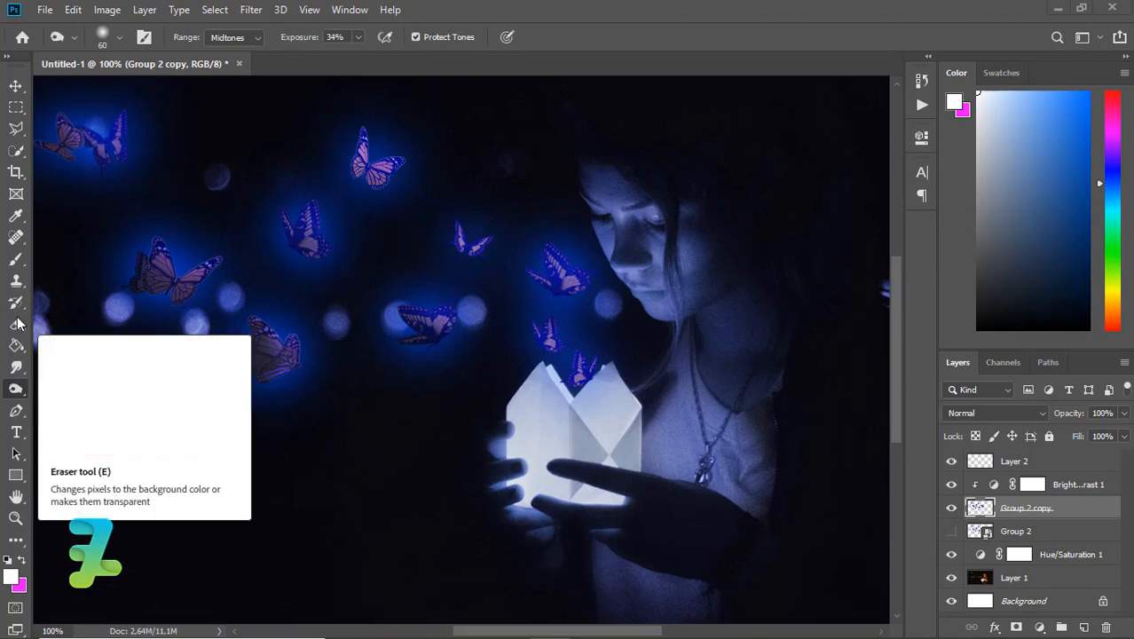
pyautogui.rightClick(16, 389)
pyautogui.press('r')
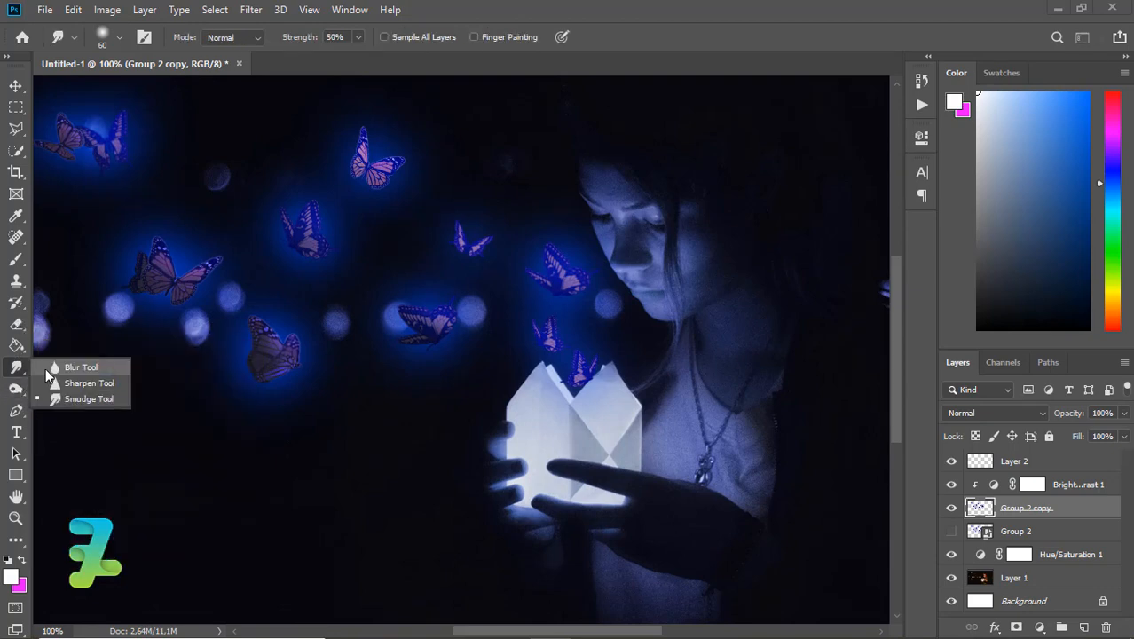
pyautogui.hotkey('shift', 'r')
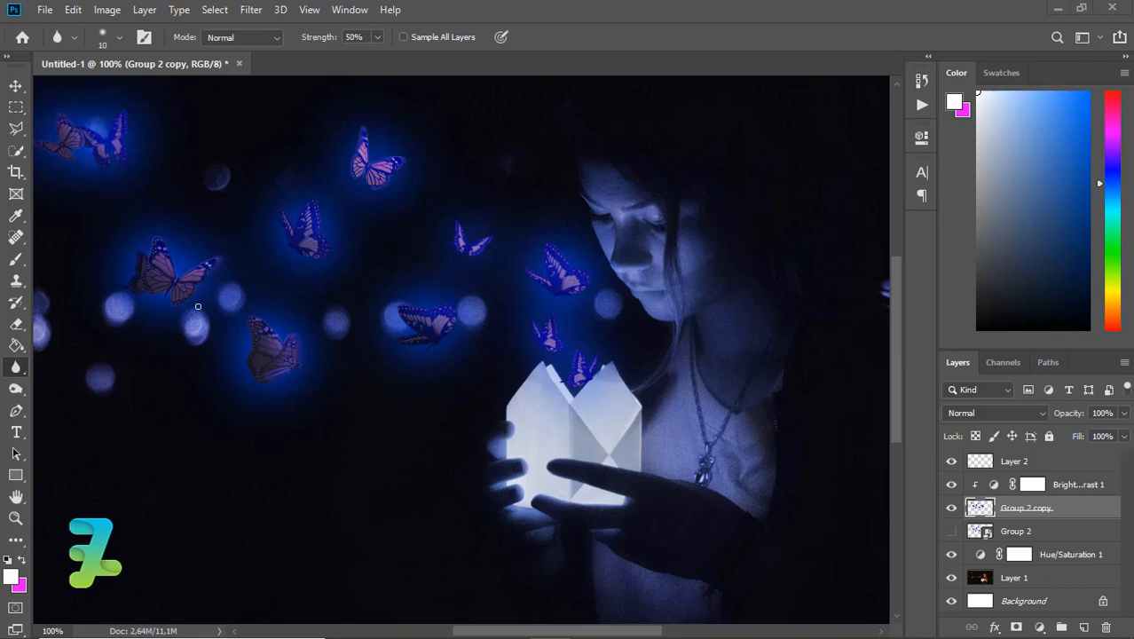
pyautogui.hotkey('ctrl', '-')
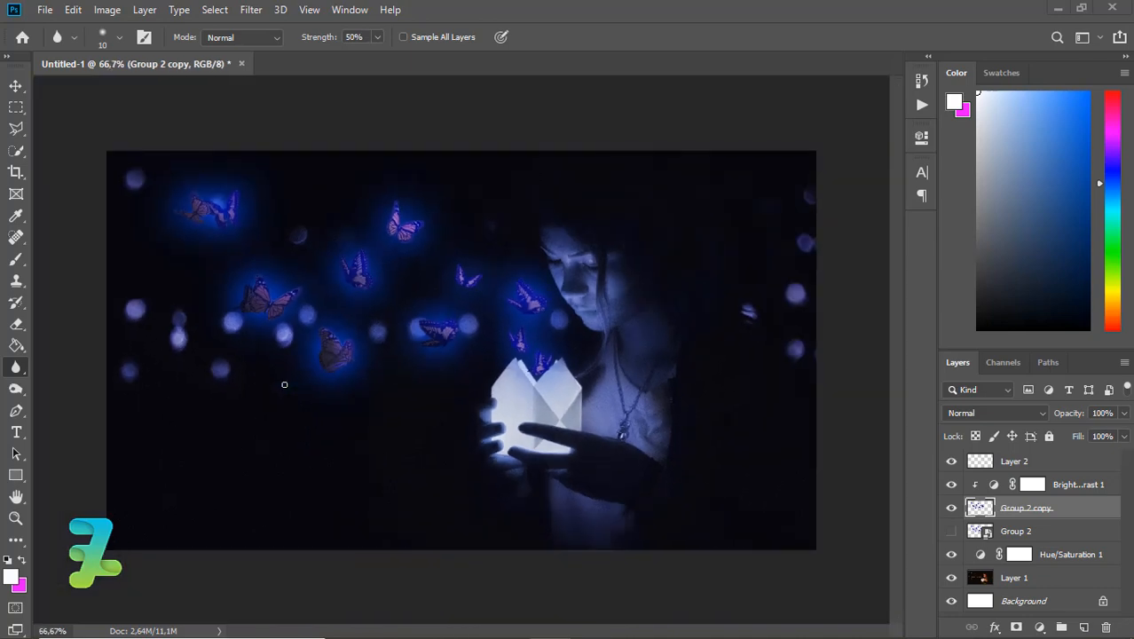
pyautogui.hotkey('ctrl', '-')
pyautogui.hotkey('ctrl', '+')
# Step: Brighten the butterflies on Group 2 copy with the Dodge tool, using a 100 px brush on midtones at 50% exposure
pyautogui.rightClick(16, 366)
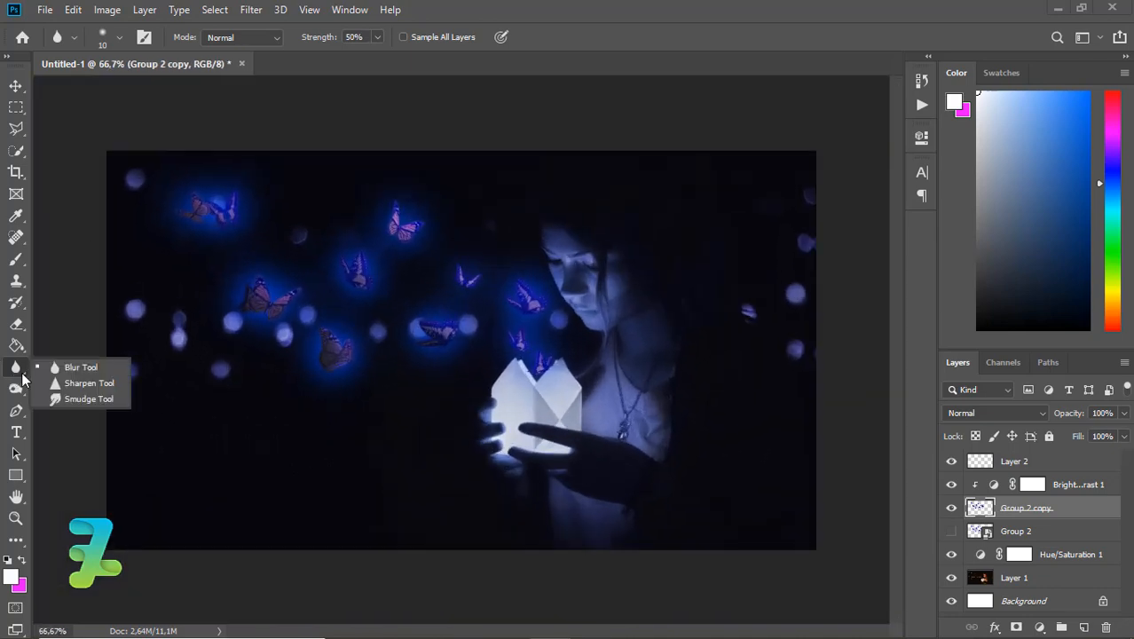
pyautogui.click(16, 388)
pyautogui.rightClick(16, 387)
pyautogui.click(71, 387)
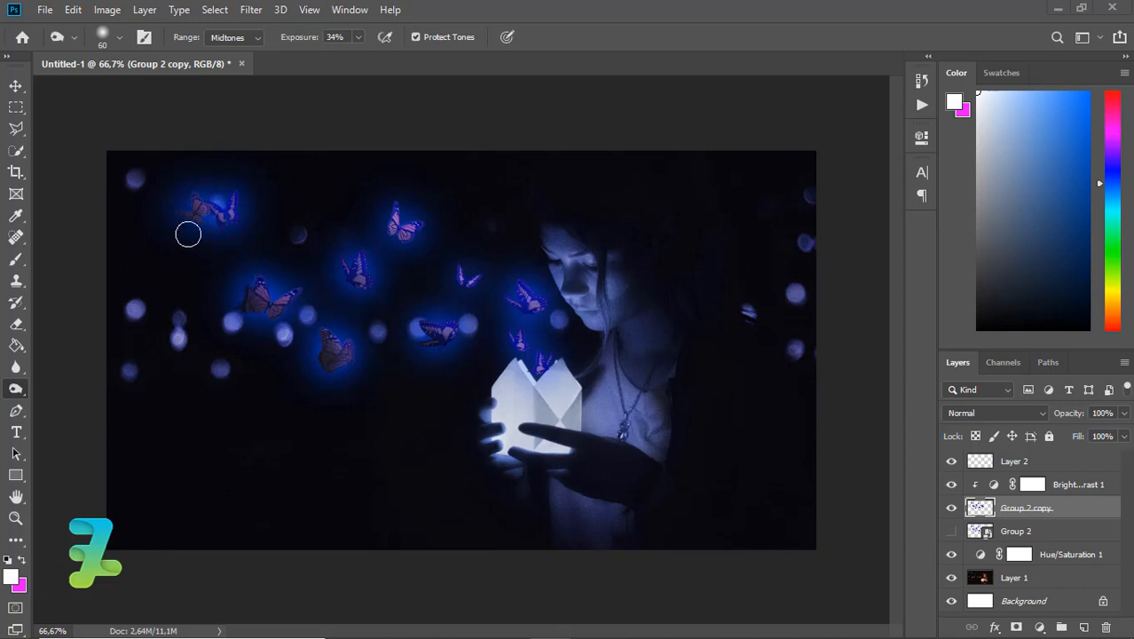
pyautogui.rightClick(15, 391)
pyautogui.click(71, 405)
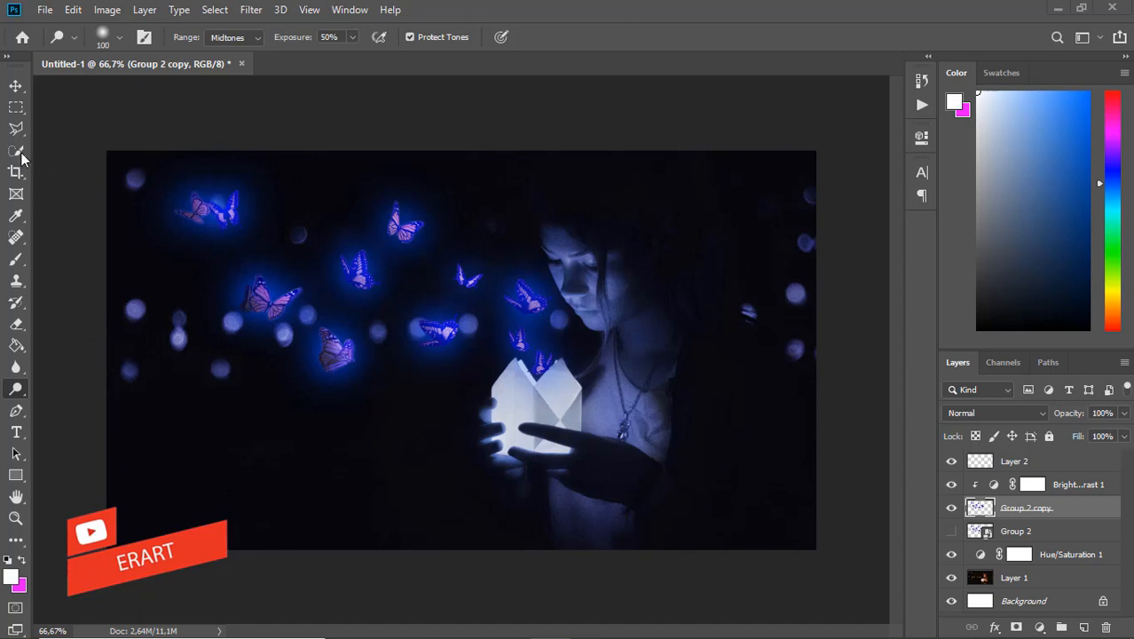
# Step: Stamp all visible layers into a new merged layer above Layer 2
pyautogui.click(15, 85)
pyautogui.click(1101, 466)
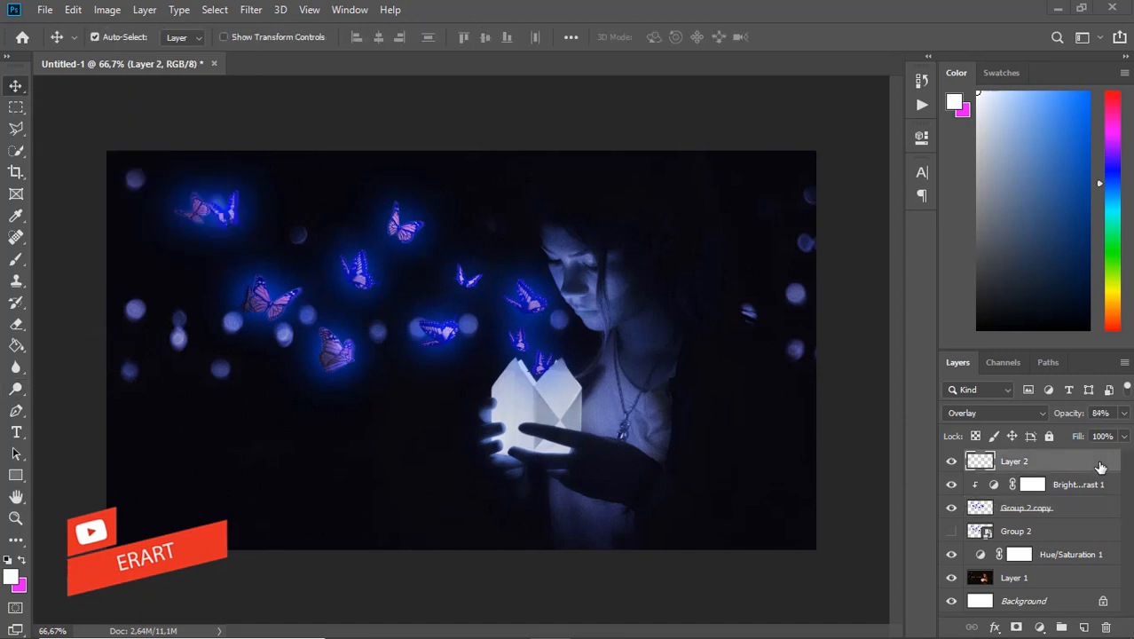
pyautogui.hotkey('ctrl', 'shift', 'alt', 'e')
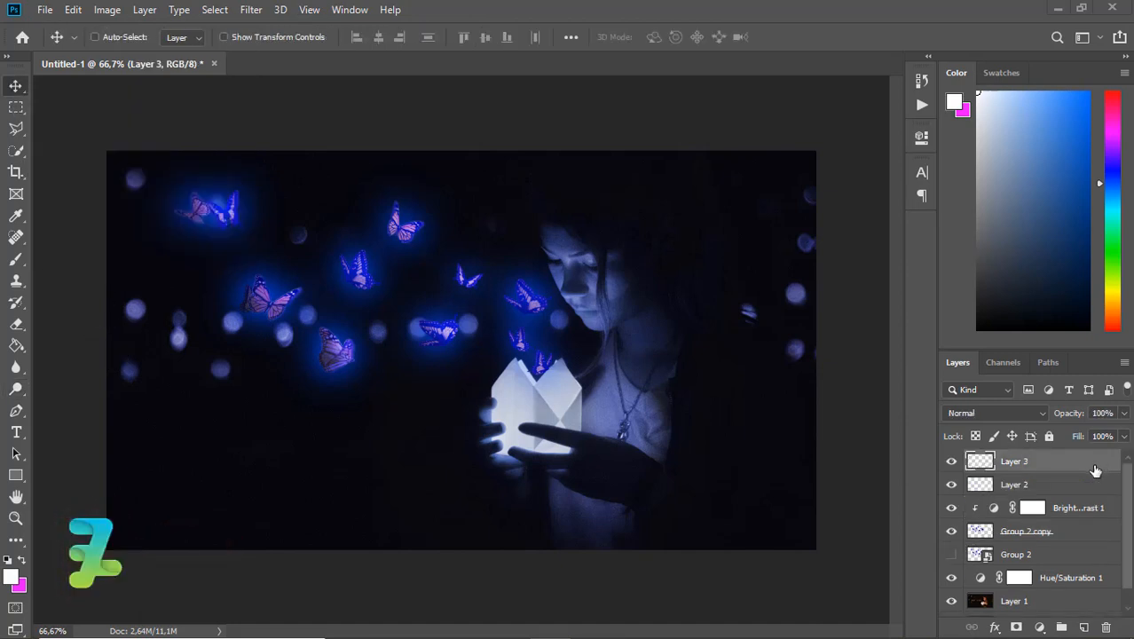
# Step: Apply a High Pass filter with a 5.2 pixel radius to the merged Layer 3
pyautogui.click(249, 11)
pyautogui.moveTo(417, 340)
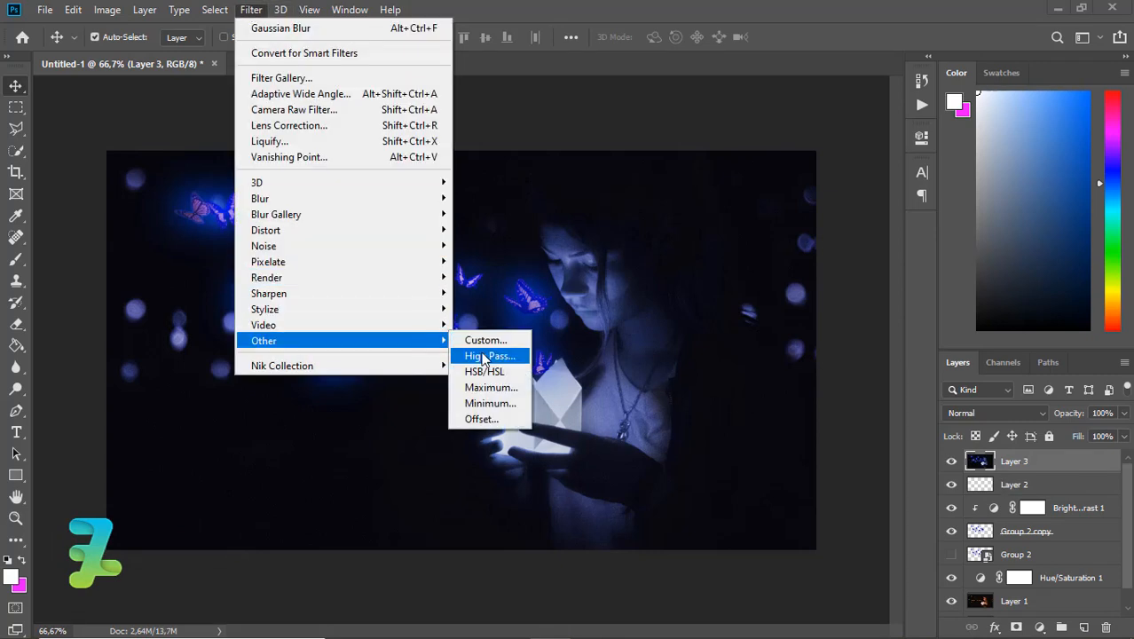
pyautogui.click(497, 356)
pyautogui.moveTo(482, 361); pyautogui.dragTo(487, 360)
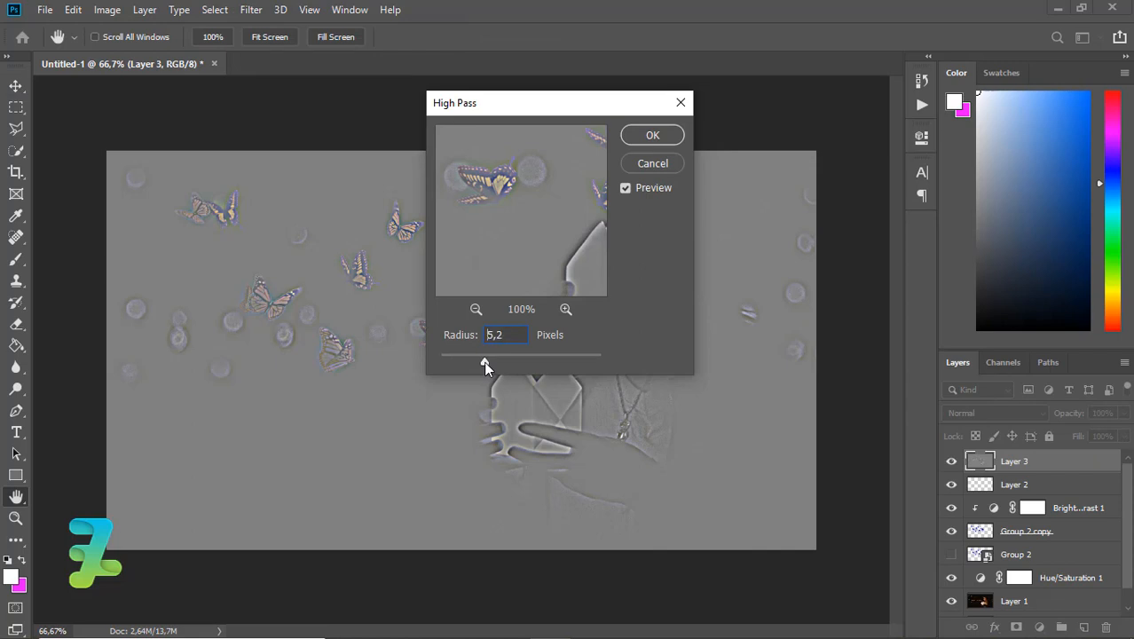
pyautogui.click(652, 135)
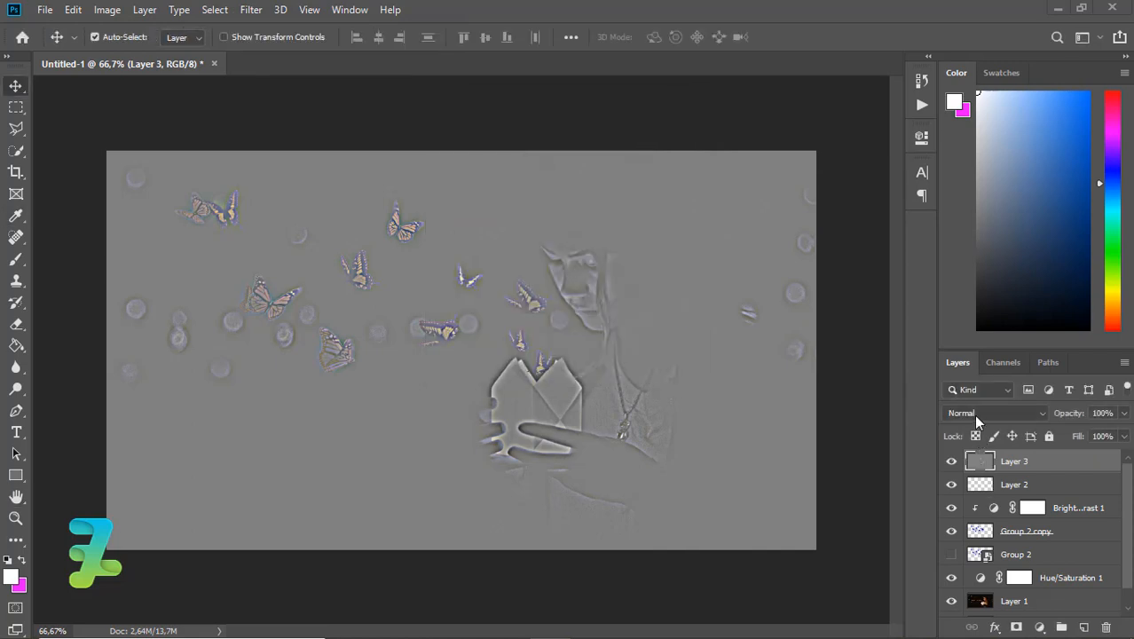
# Step: Set Layer 3's blend mode to Vivid Light and its opacity to 4%
pyautogui.click(976, 413)
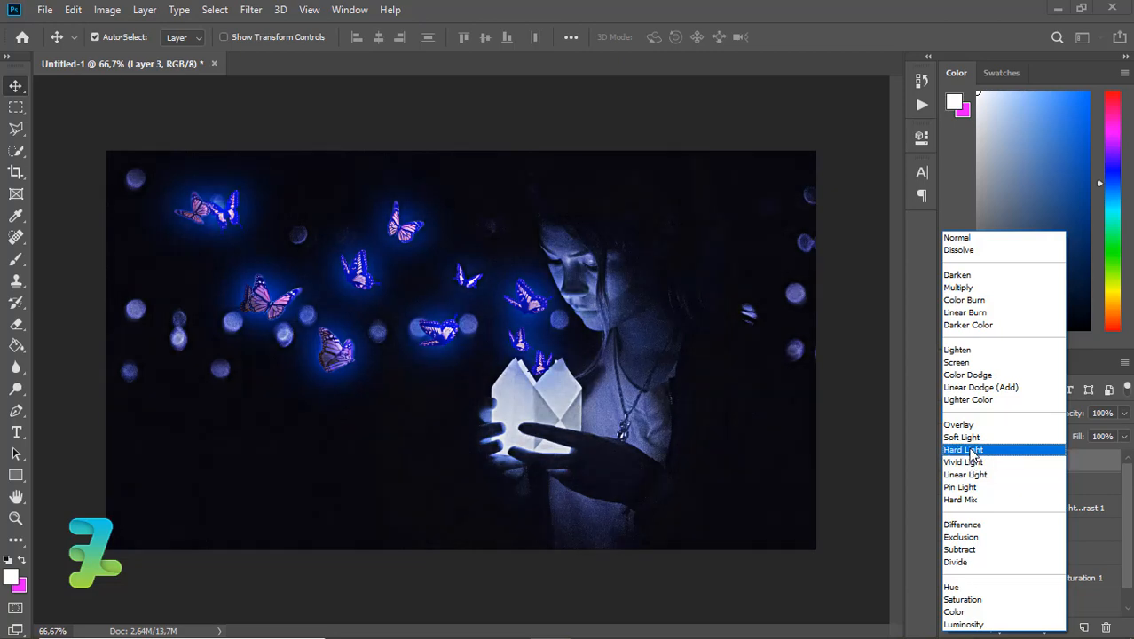
pyautogui.click(963, 462)
pyautogui.click(1123, 413)
pyautogui.moveTo(1123, 434); pyautogui.dragTo(1047, 441)
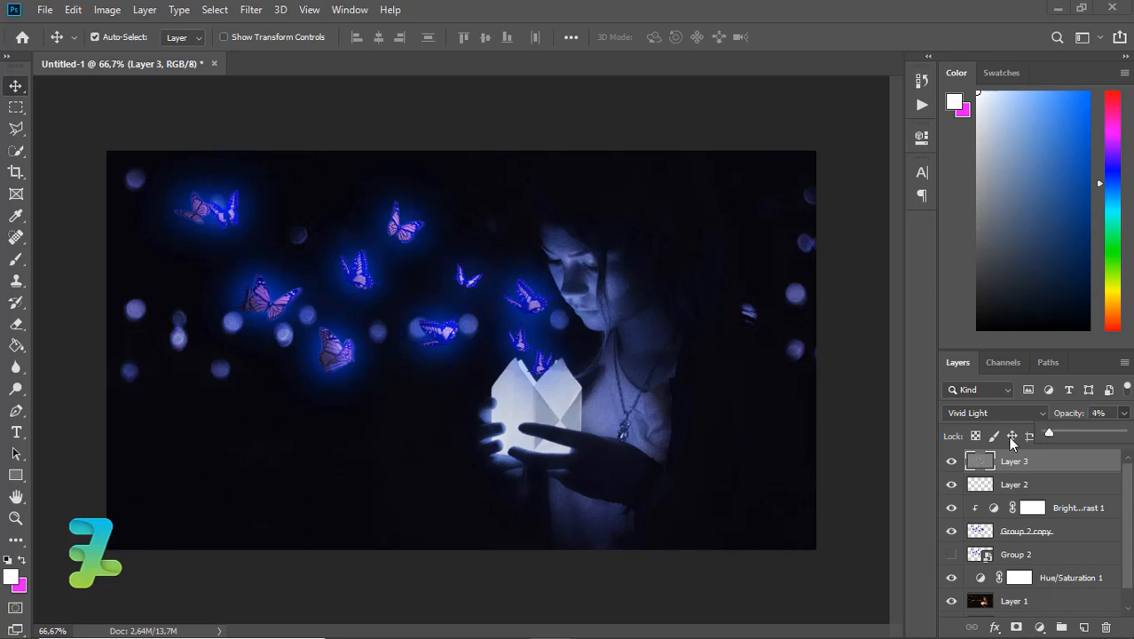
# Step: Stamp the visible layers into a new layer above Layer 3 and open it in the Camera Raw Filter
pyautogui.click(1021, 471)
pyautogui.hotkey('ctrl', 'shift', 'alt', 'e')
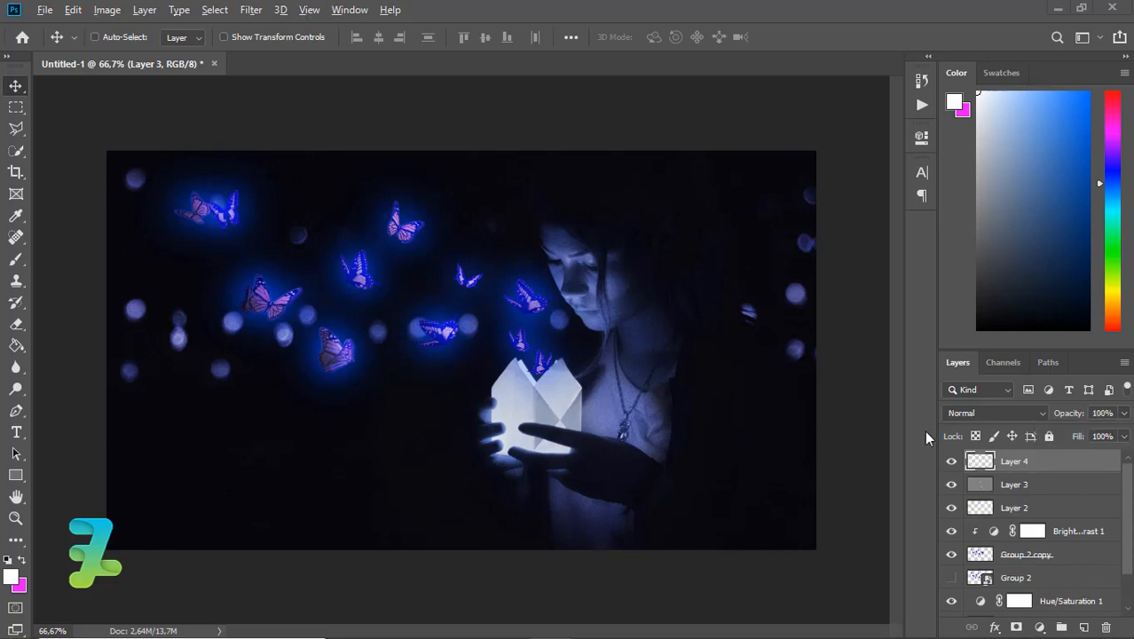
pyautogui.click(251, 10)
pyautogui.click(283, 109)
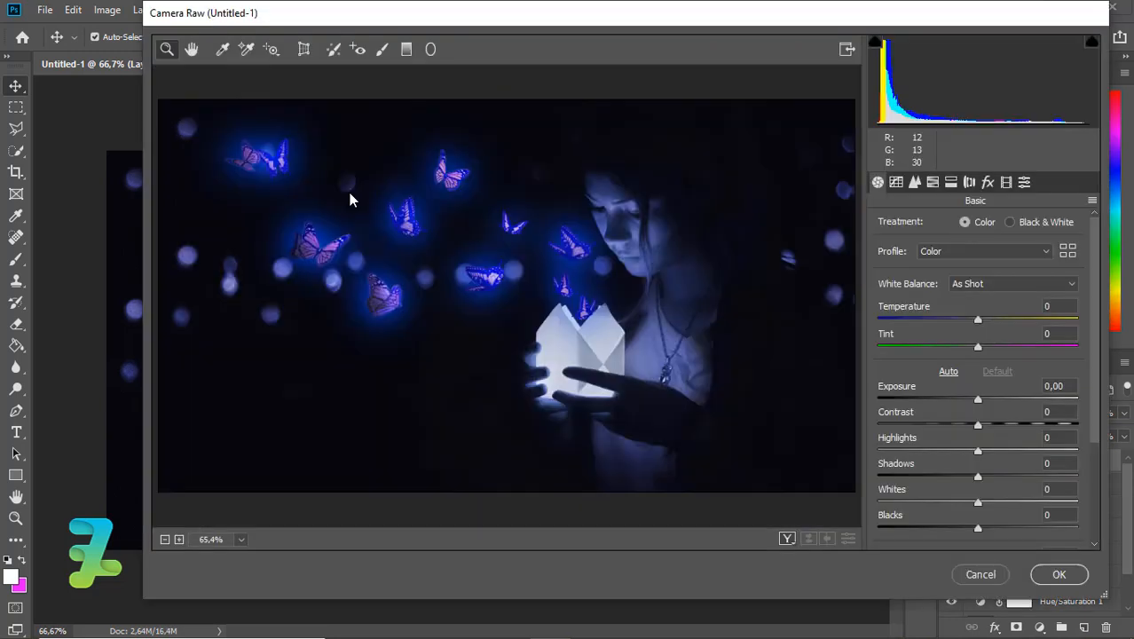
# Step: With a before/after comparison, set temperature -7, tint -12, exposure +0.60, contrast +11, shadows +6, whites +28, texture +4 and clarity +14
pyautogui.click(786, 539)
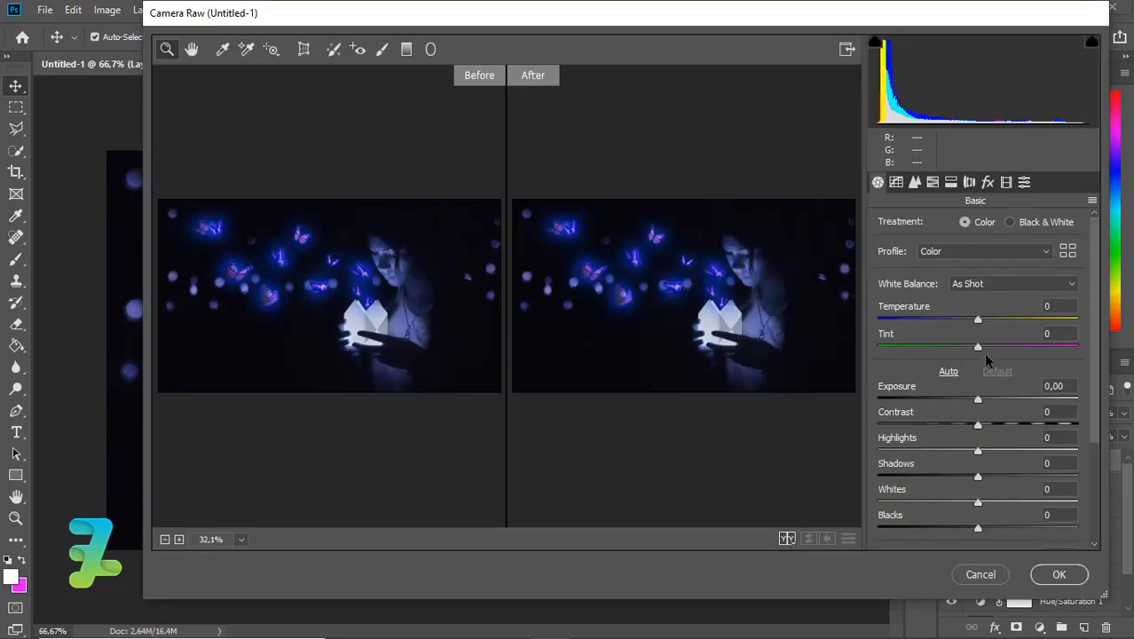
pyautogui.moveTo(981, 324); pyautogui.dragTo(966, 354)
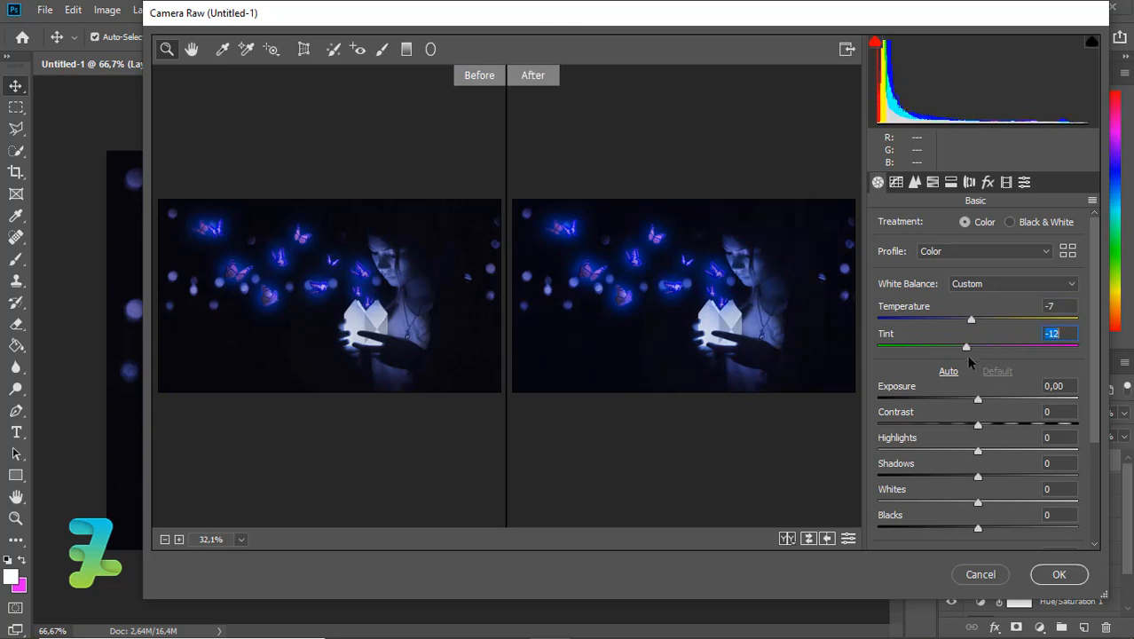
pyautogui.moveTo(977, 398); pyautogui.dragTo(992, 517)
pyautogui.scroll(-2, 1089, 439)
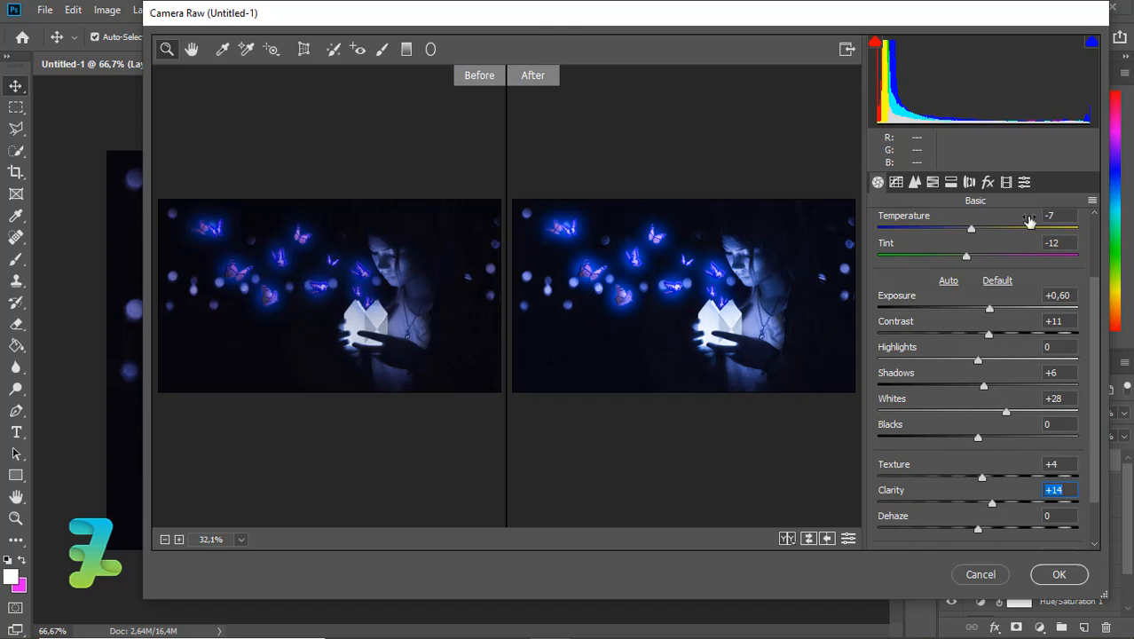
# Step: In the Camera Raw calibration, set the red primary hue to +28 and saturation to -24
pyautogui.click(988, 182)
pyautogui.click(1006, 182)
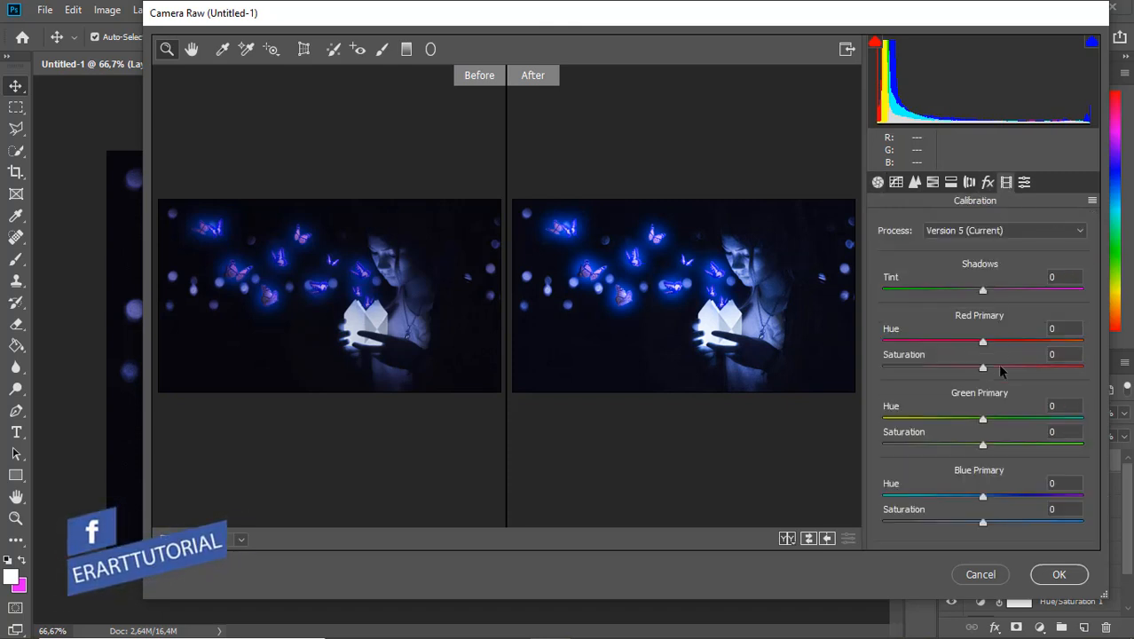
pyautogui.moveTo(1003, 344); pyautogui.dragTo(955, 373)
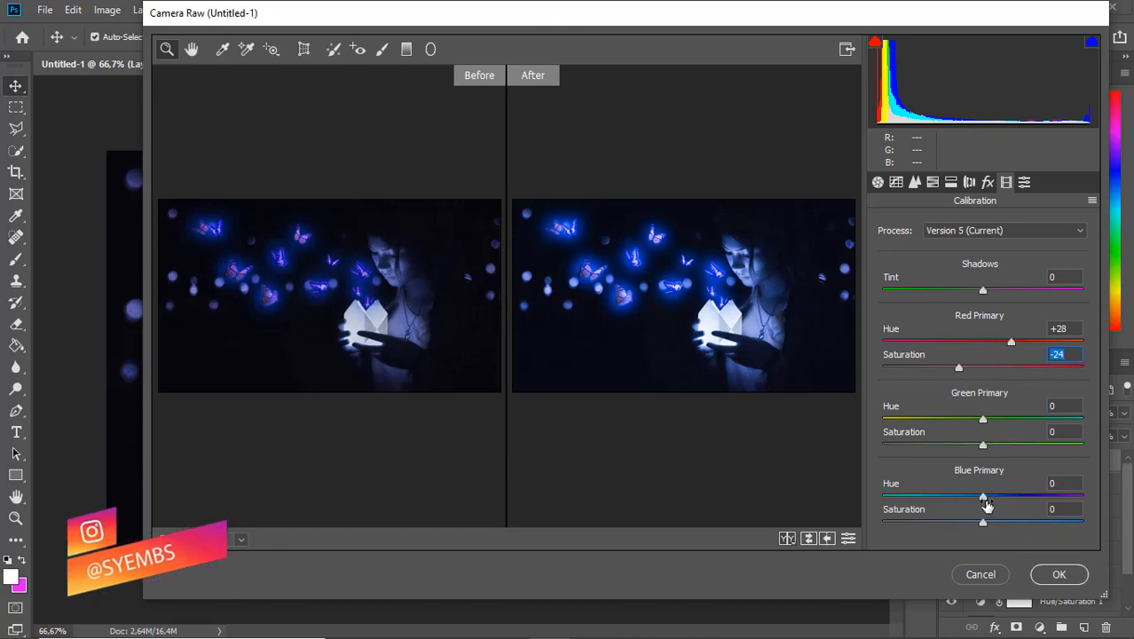
# Step: Set the blue primary saturation to -1 and the red primary hue to +14 in the Camera Raw calibration
pyautogui.moveTo(984, 509)
pyautogui.mouseDown()
pyautogui.moveTo(1033, 509)
pyautogui.moveTo(965, 500)
pyautogui.moveTo(992, 497)
pyautogui.moveTo(983, 501)
pyautogui.mouseUp()
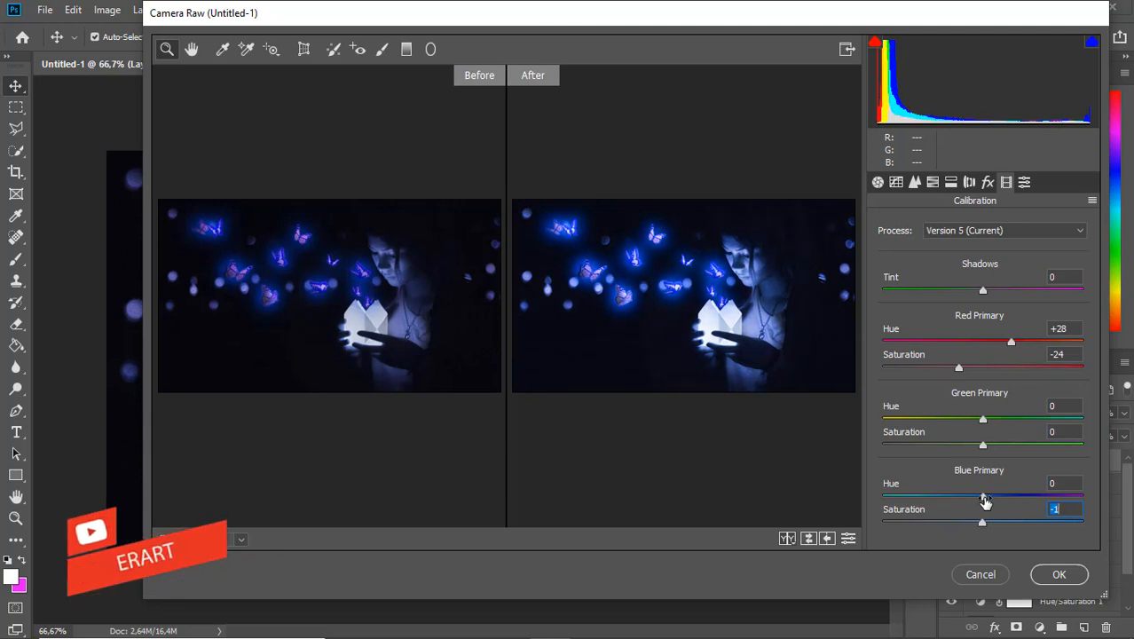
pyautogui.moveTo(1011, 343); pyautogui.dragTo(996, 349)
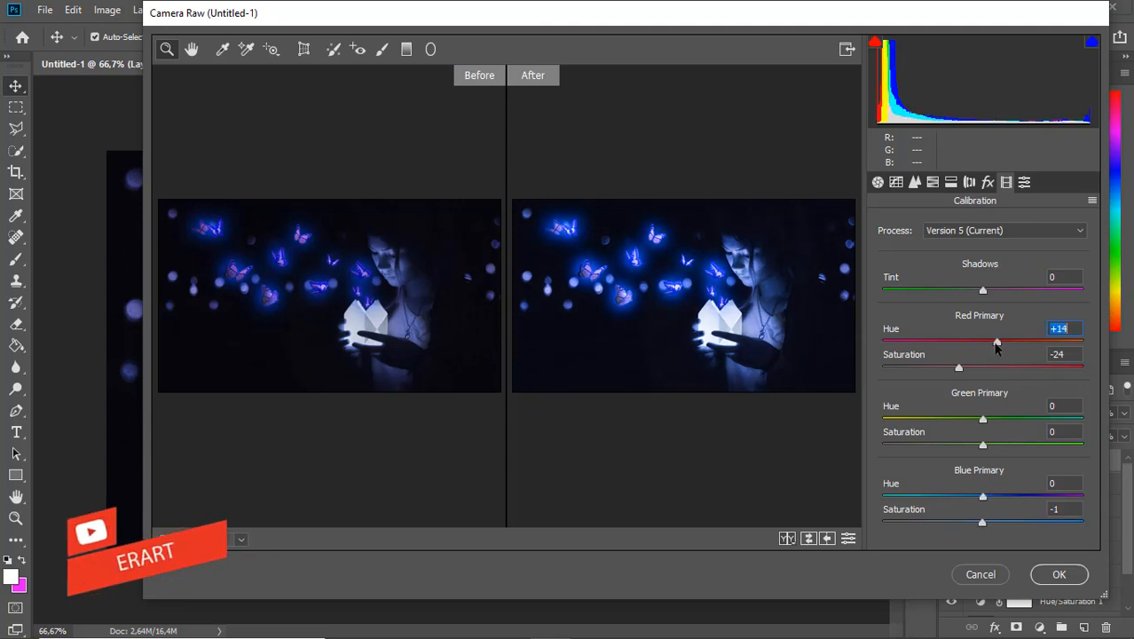
# Step: Add a point to the RGB tone curve with input 41 and output 40, and apply the Camera Raw adjustments to the layer
pyautogui.click(896, 182)
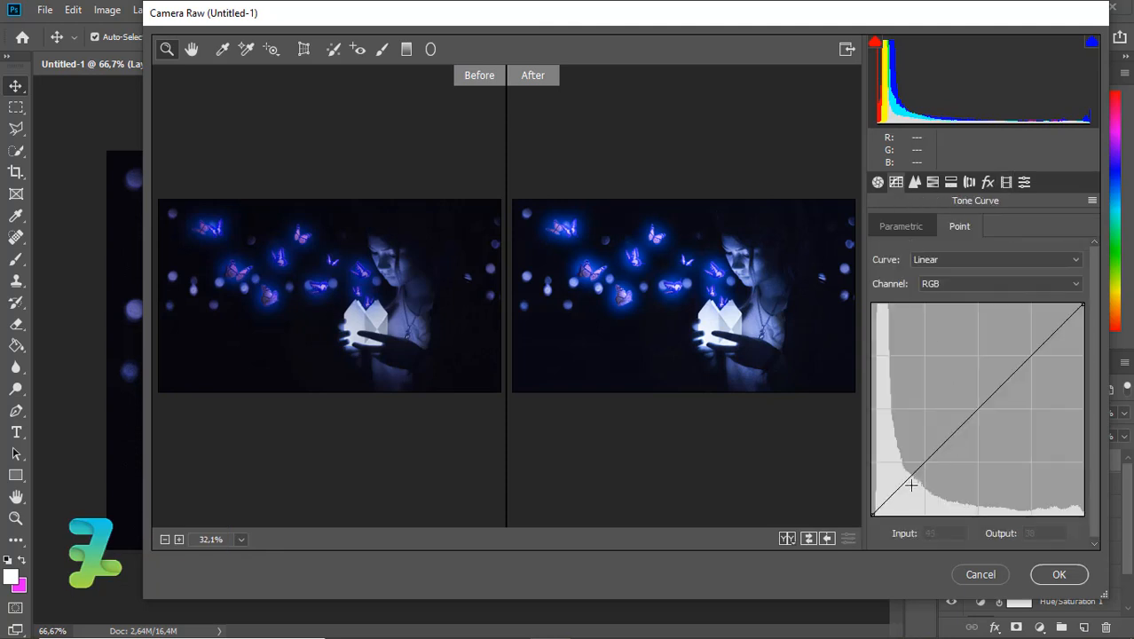
pyautogui.moveTo(911, 485); pyautogui.dragTo(904, 481)
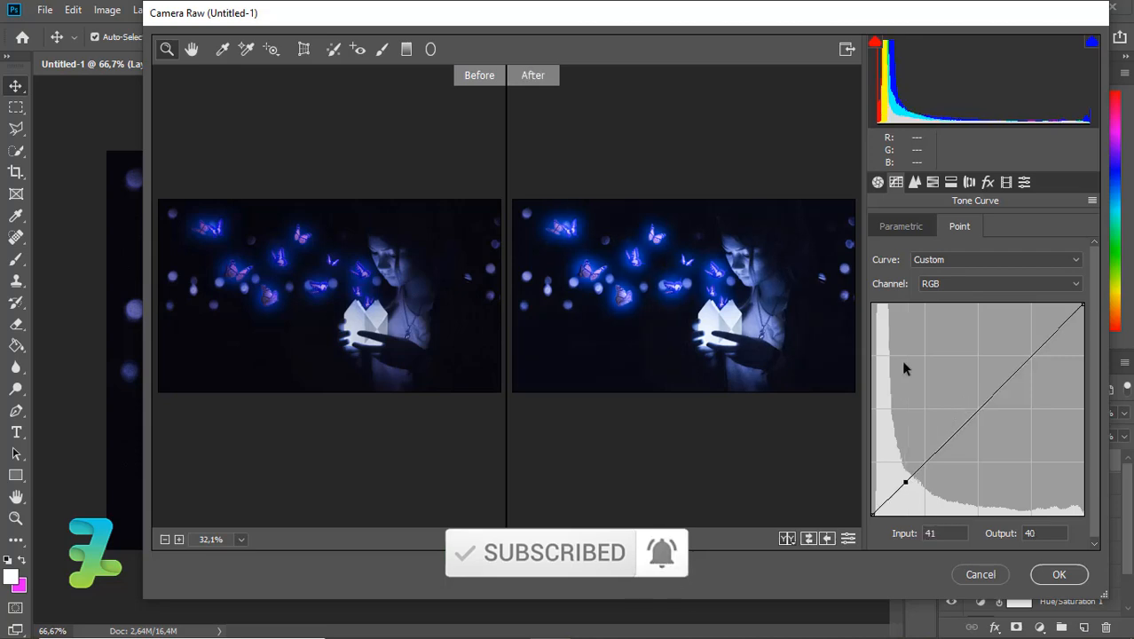
pyautogui.click(1061, 574)
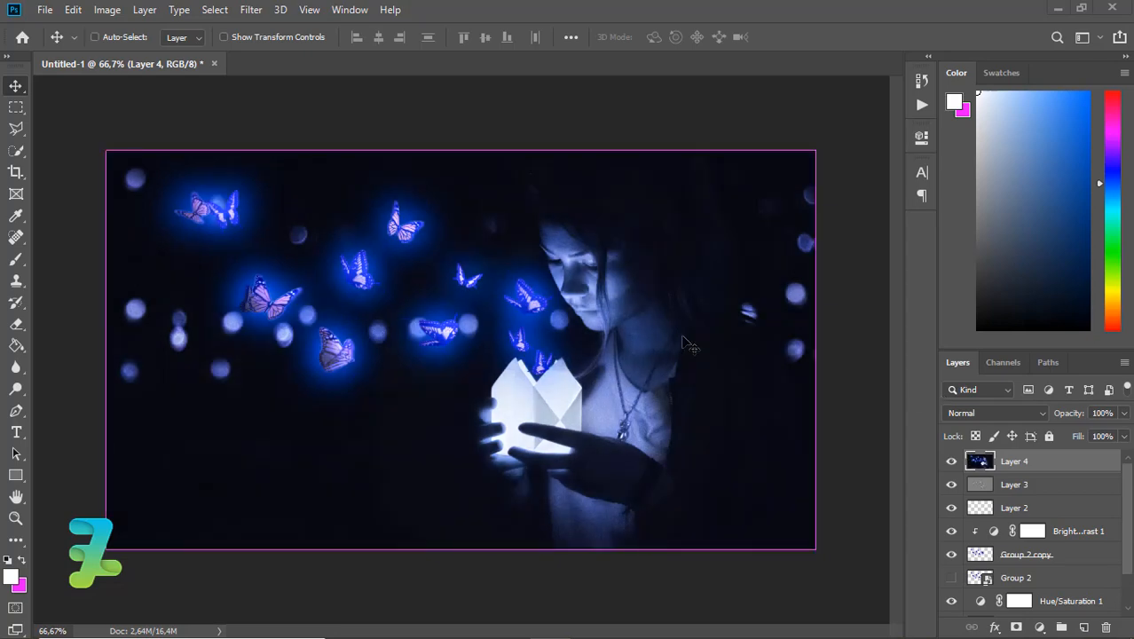
pyautogui.hotkey('ctrl', '-')
pyautogui.hotkey('ctrl', '+')
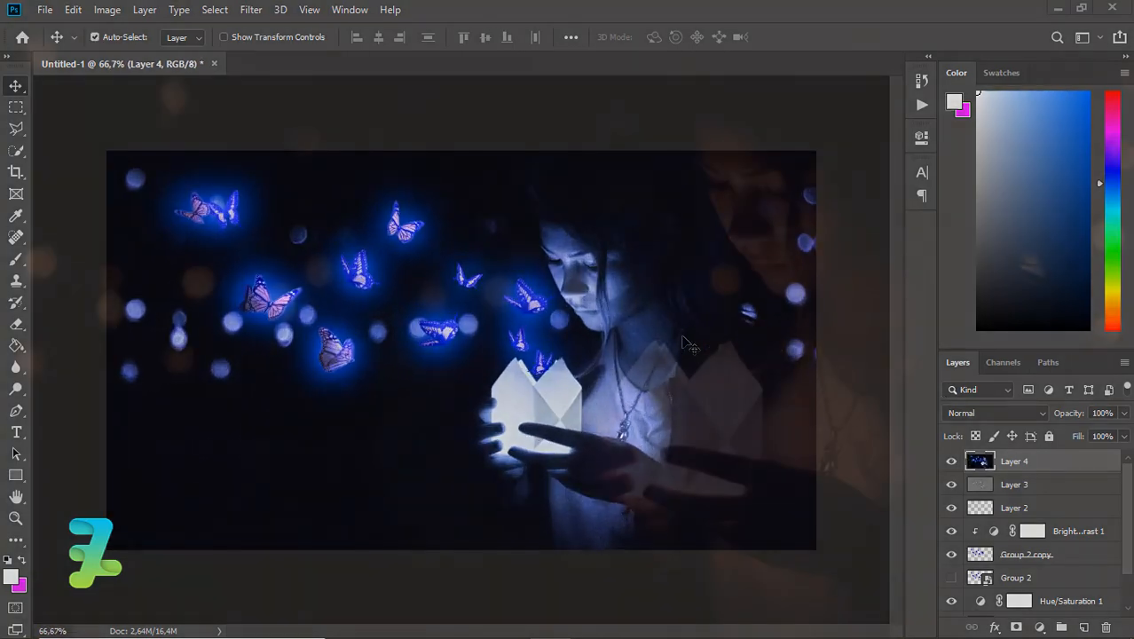